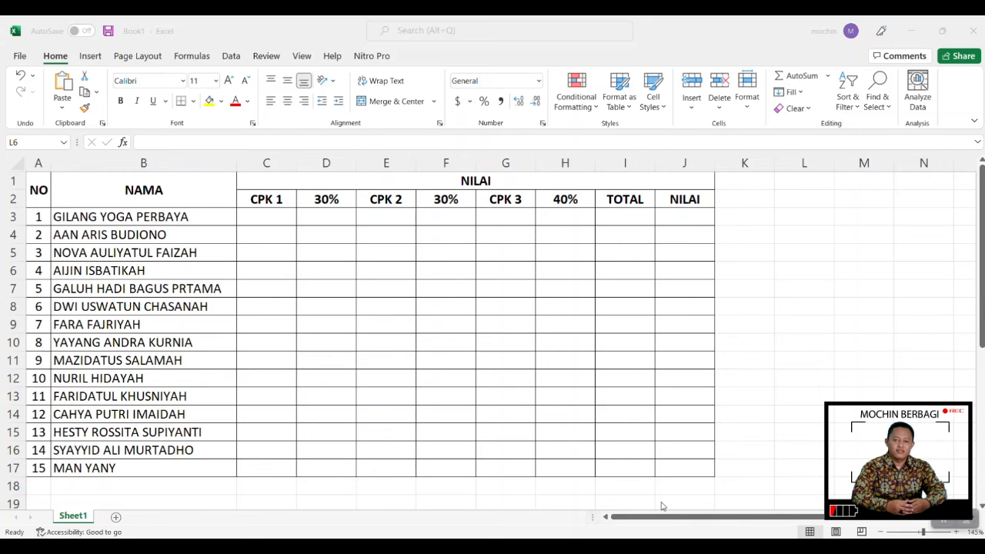
pyautogui.click(294, 203)
pyautogui.click(312, 202)
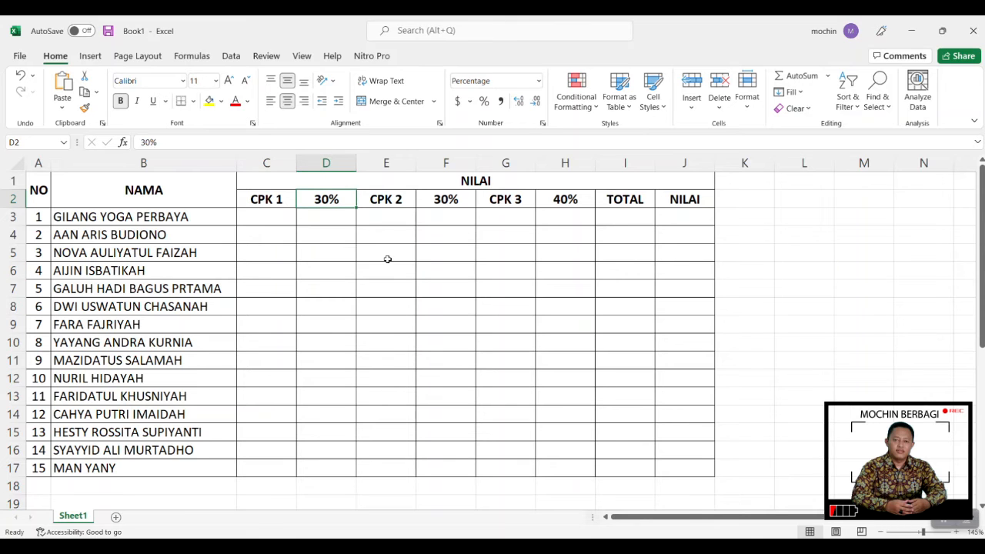
pyautogui.click(433, 199)
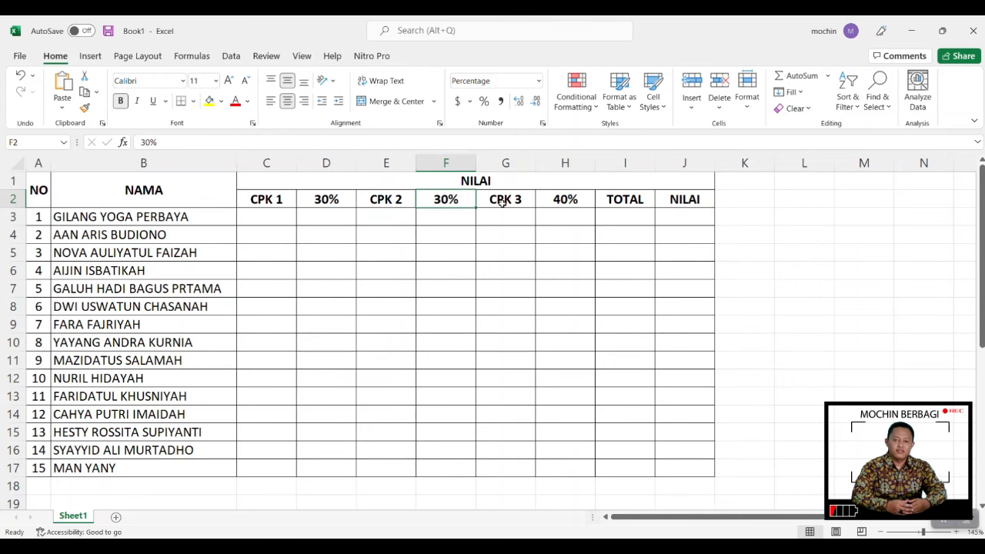
pyautogui.click(568, 202)
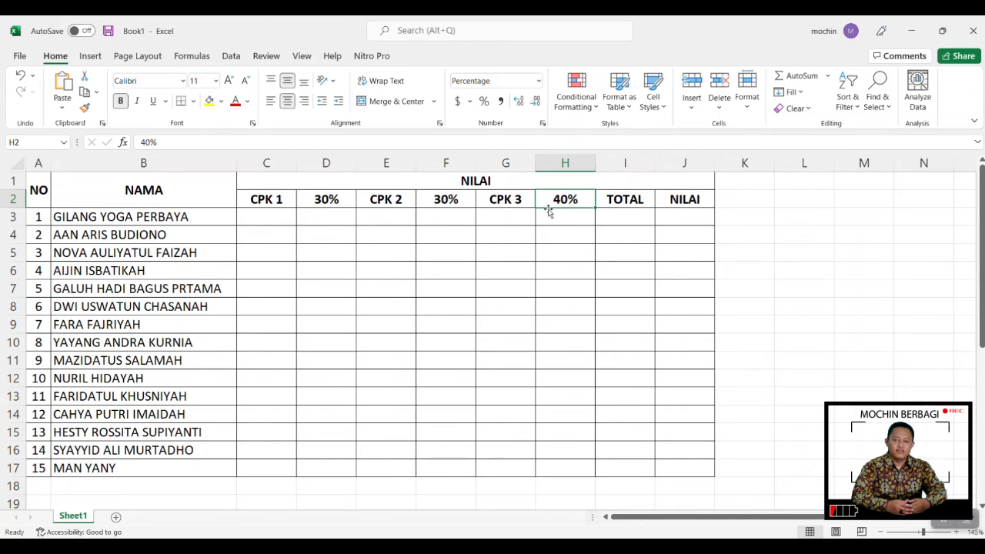
pyautogui.click(633, 218)
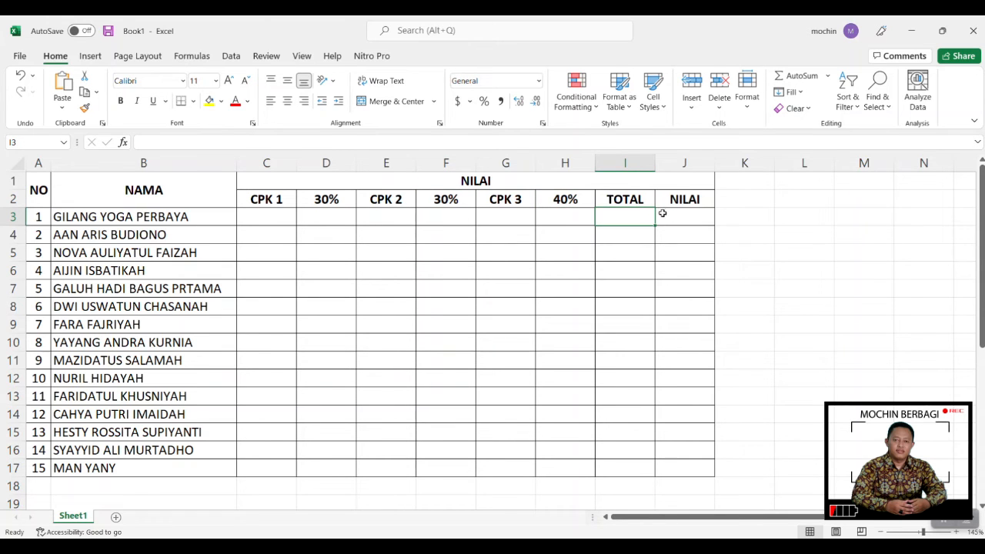
pyautogui.click(664, 213)
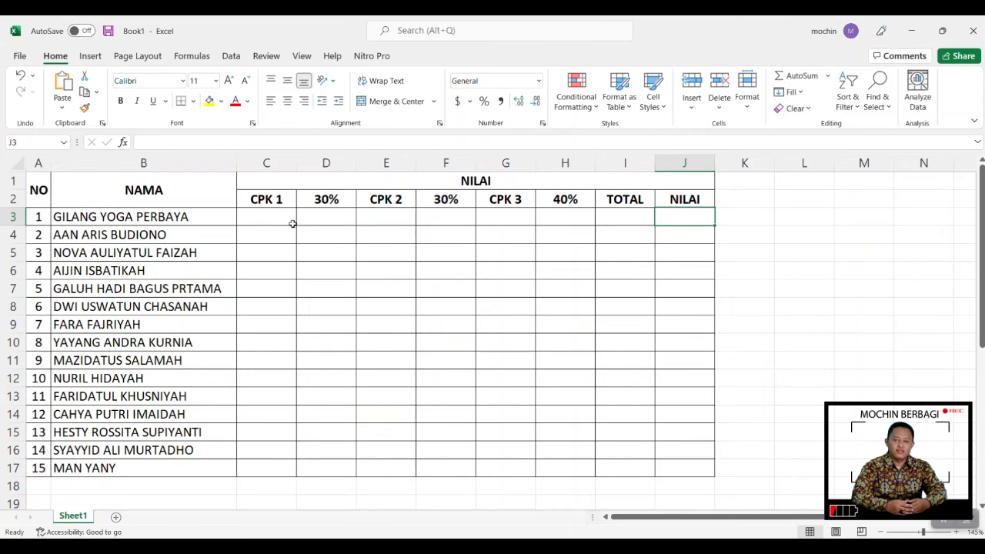
# - Enter 80 as the first student's CPK 1 score in C3 and centre the contents of the score cells C3:J17
pyautogui.click(291, 222)
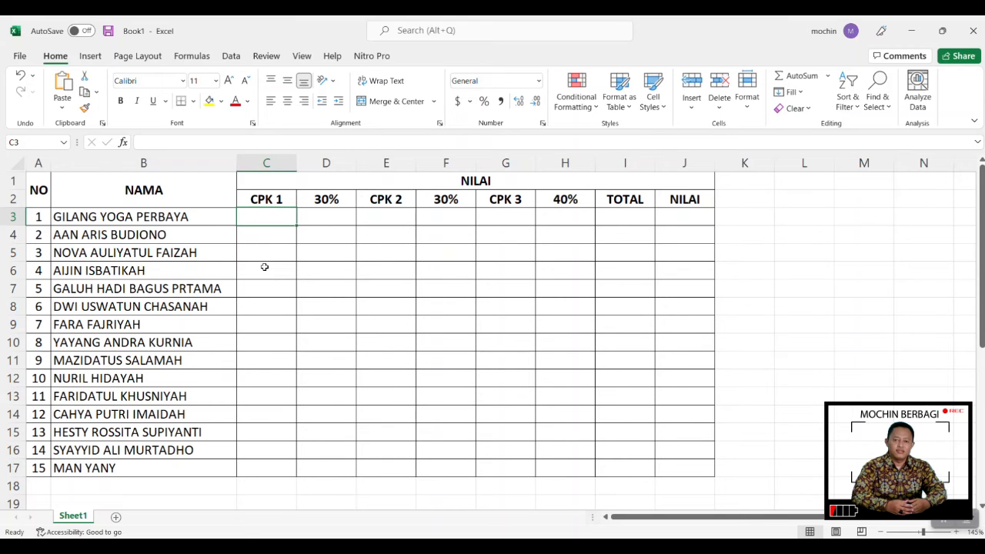
pyautogui.write('80')
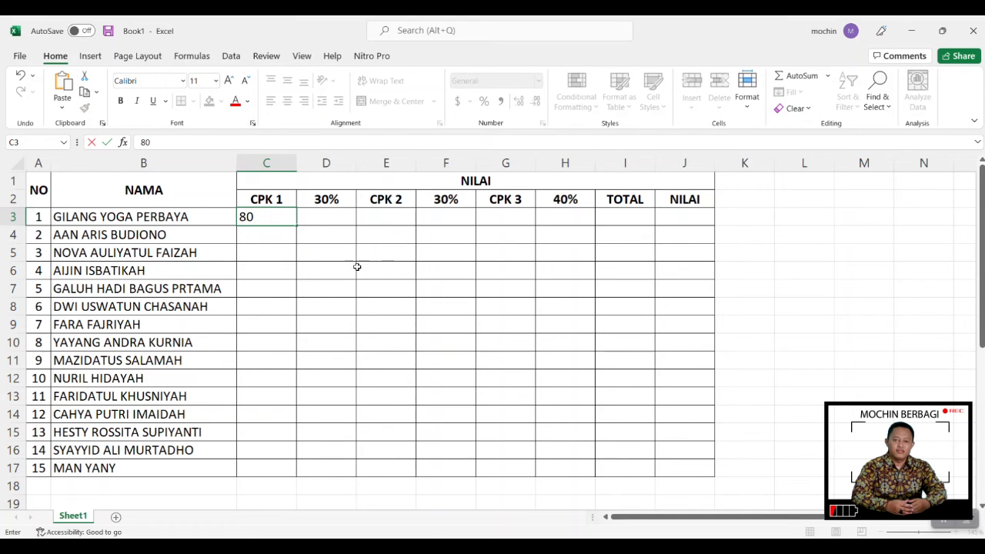
pyautogui.click(380, 220)
pyautogui.moveTo(287, 218); pyautogui.dragTo(685, 455)
pyautogui.click(286, 101)
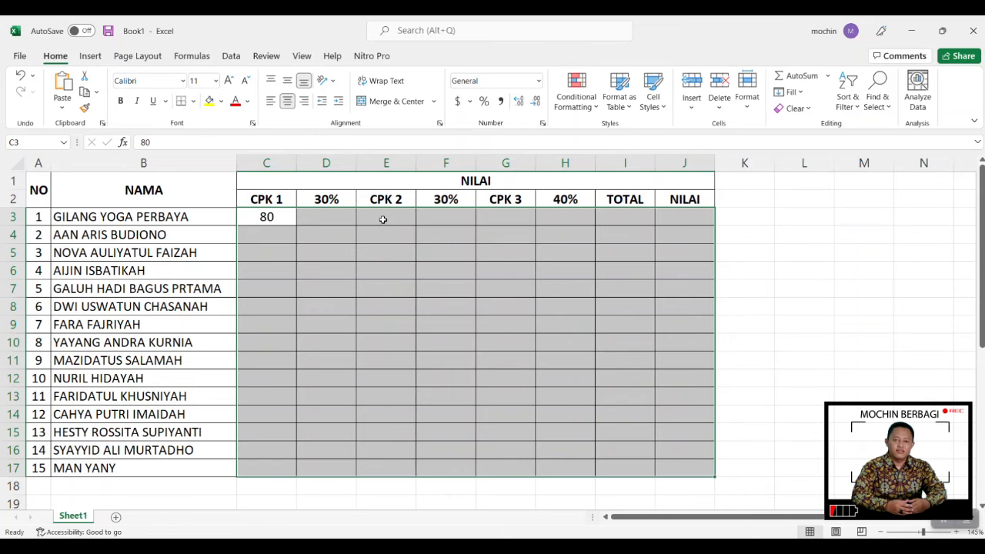
# - Enter the first student's remaining scores: 78 for CPK 2 in E3 and 60 for CPK 3 in G3
pyautogui.click(382, 219)
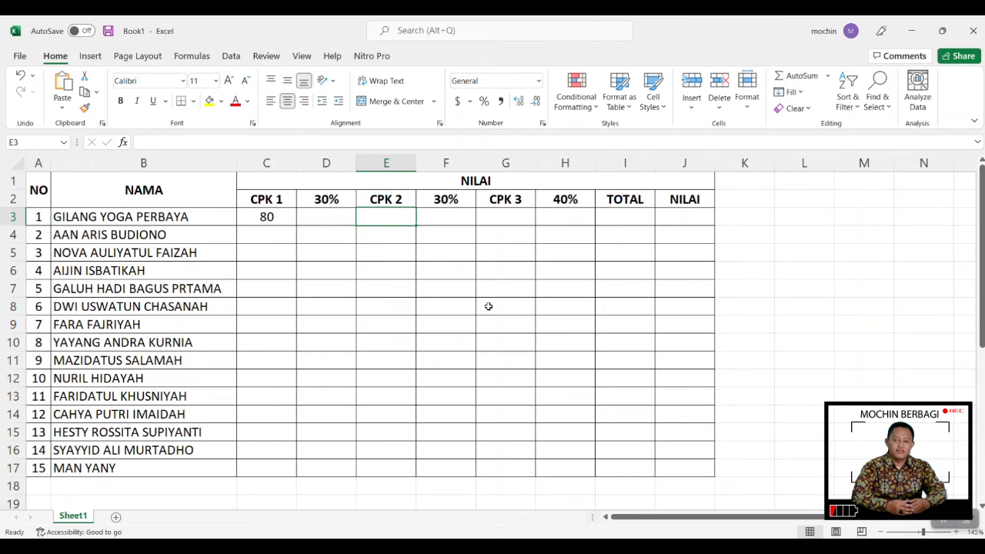
pyautogui.write('78')
pyautogui.click(513, 218)
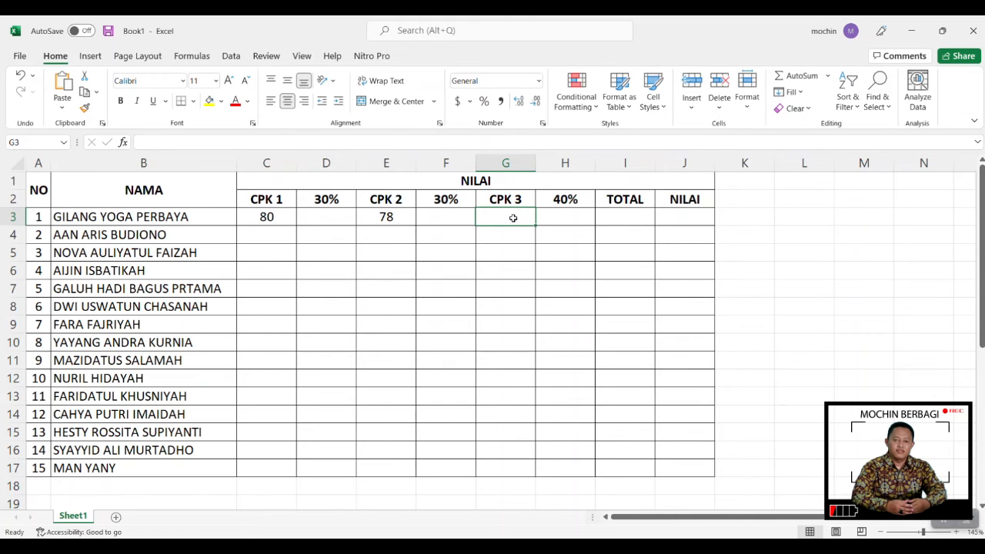
pyautogui.write('60')
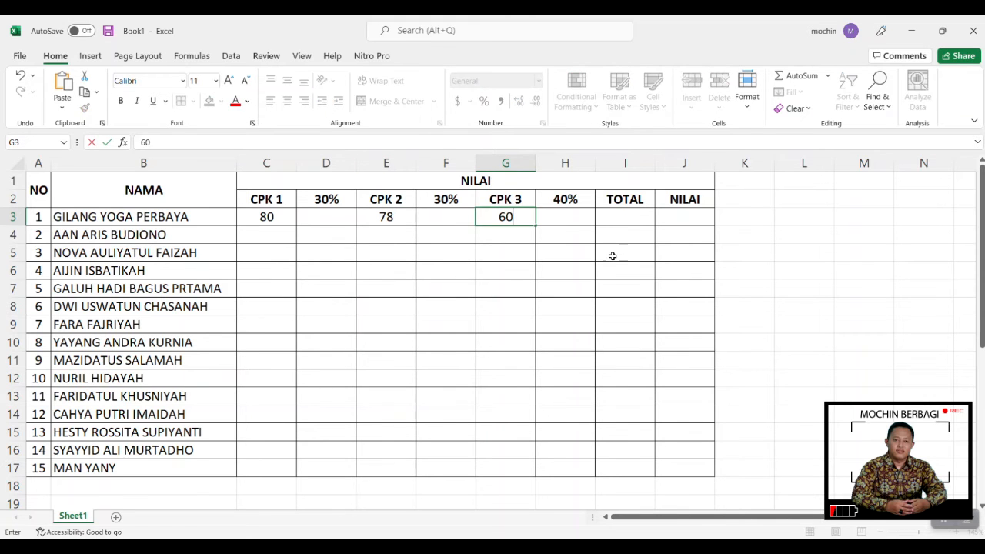
pyautogui.click(613, 256)
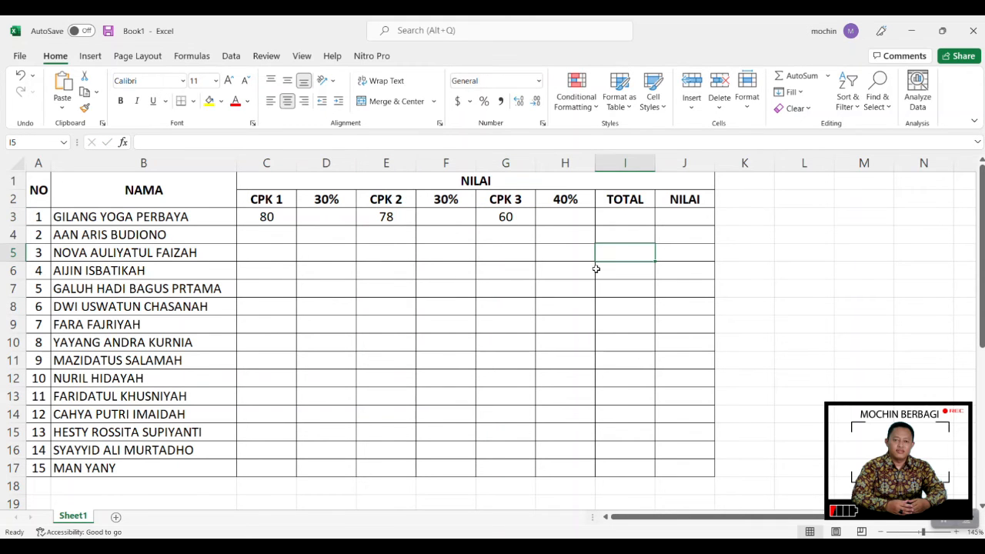
# - Enter the formula =C3*C2 in the first student's 30% cell D3 beside the CPK 1 score
pyautogui.click(348, 219)
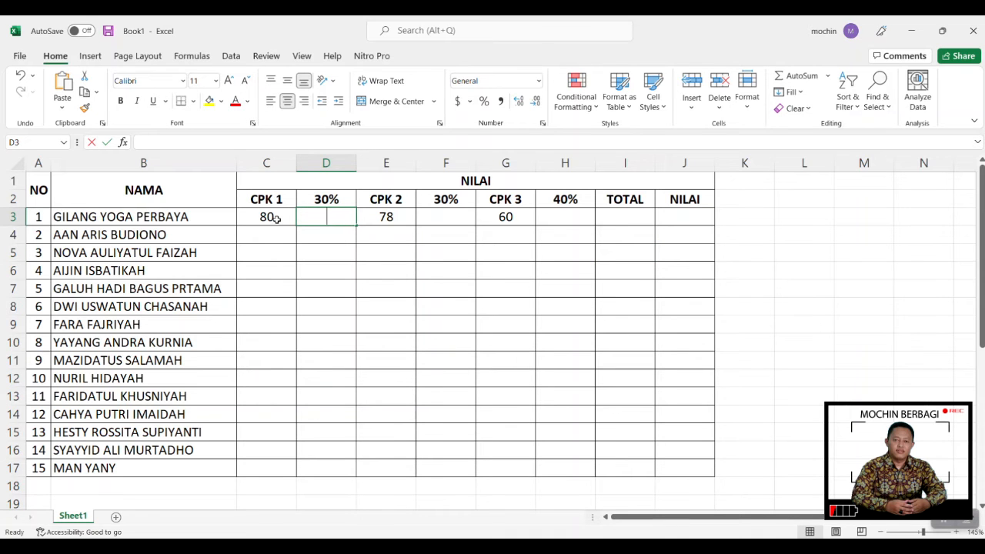
pyautogui.write('=')
pyautogui.click(267, 218)
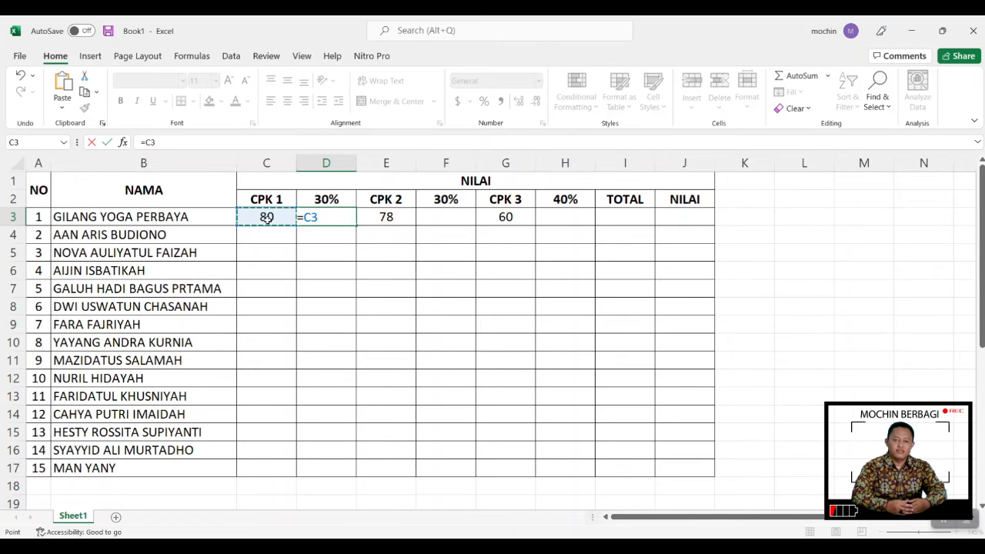
pyautogui.write('*')
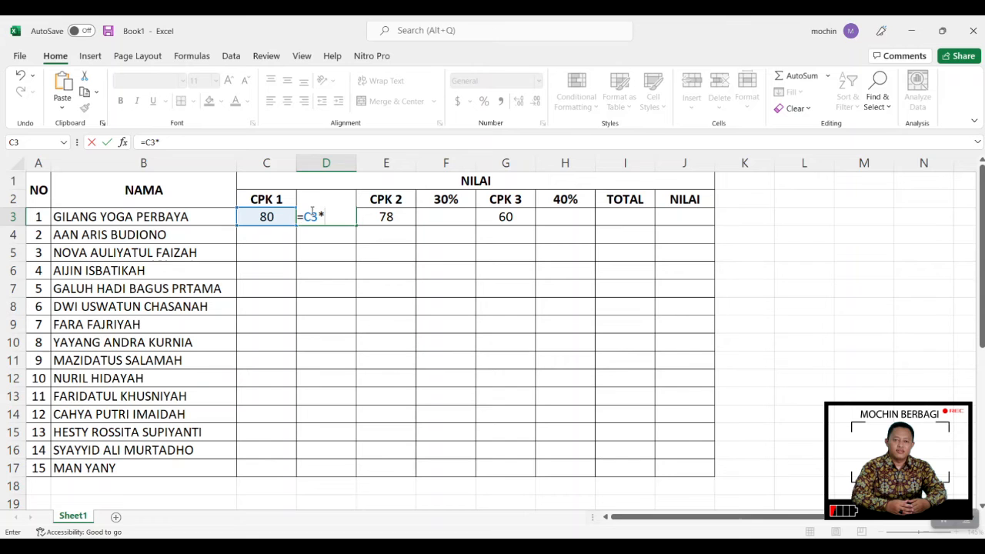
pyautogui.click(295, 194)
pyautogui.click(311, 217)
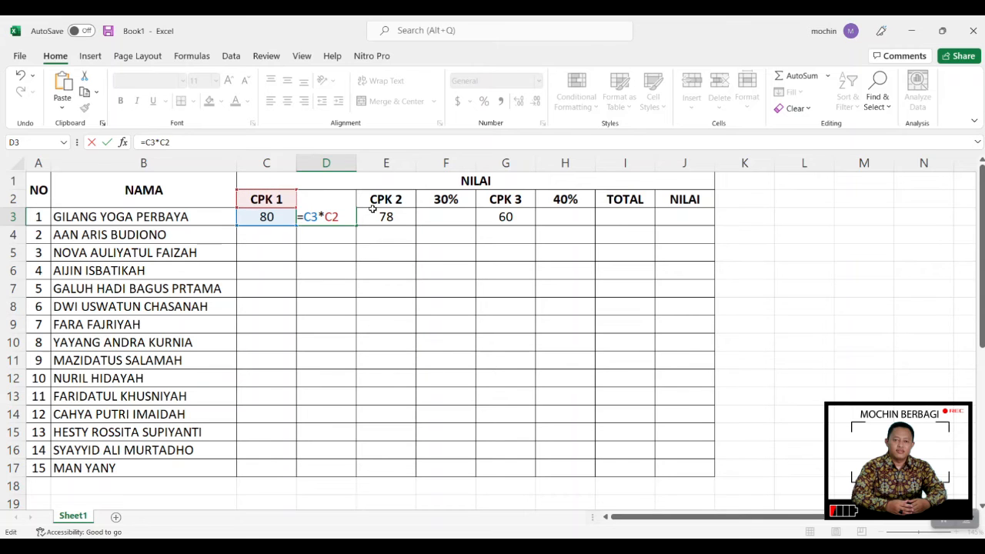
pyautogui.press('Return')
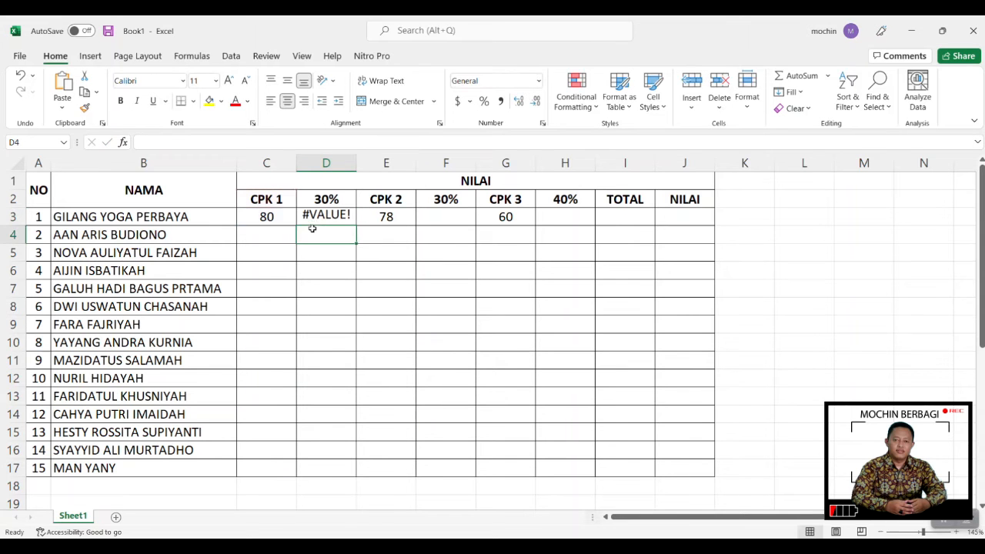
# - Correct the formula in D3 to =C3*D2 so the CPK 1 score is multiplied by its 30% weight
pyautogui.click(346, 220)
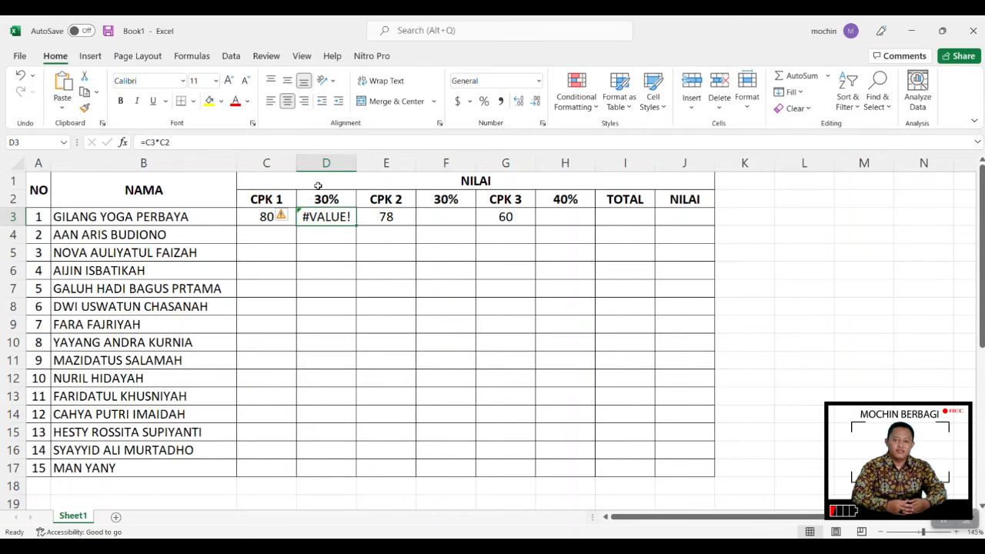
pyautogui.click(231, 142)
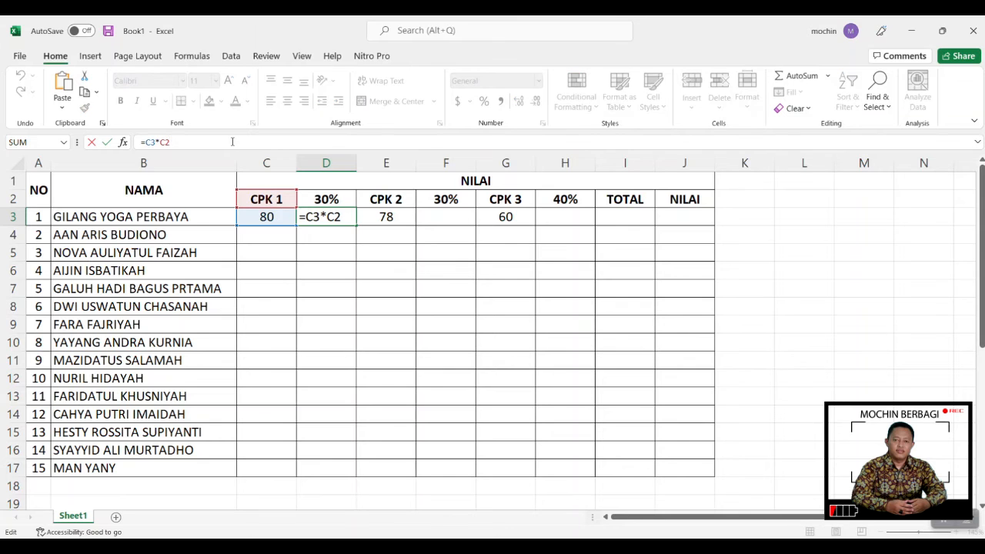
pyautogui.press('BackSpace')
pyautogui.press('BackSpace')
pyautogui.write('D2')
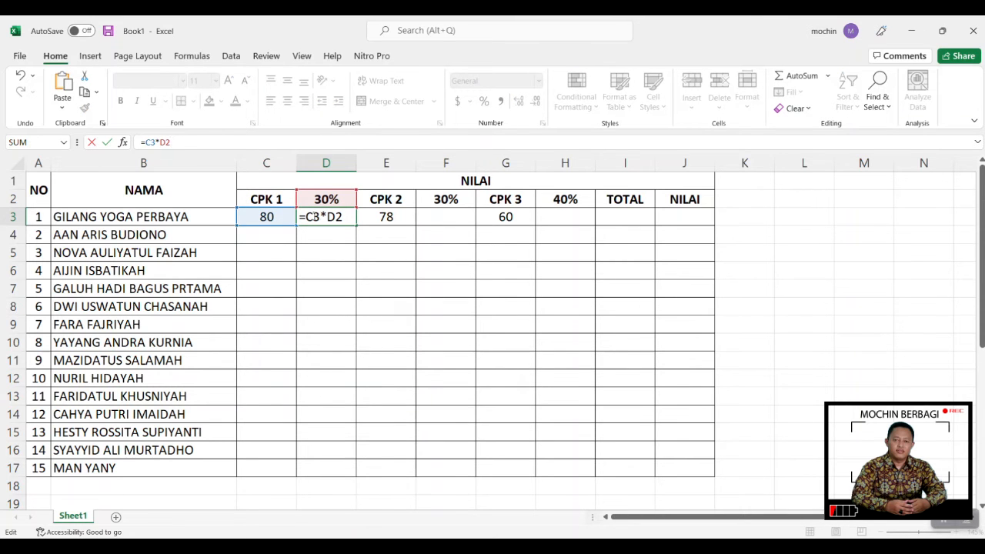
pyautogui.press('Return')
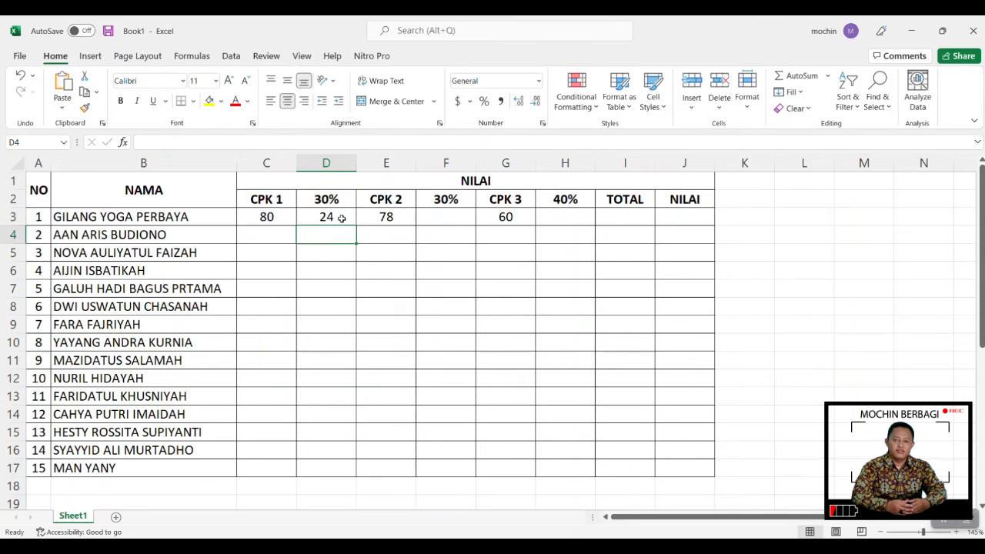
# - Calculate the first student's weighted CPK 2 score in F3 with the formula =E3*F2
pyautogui.click(342, 217)
pyautogui.hotkey('ctrl', 'c')
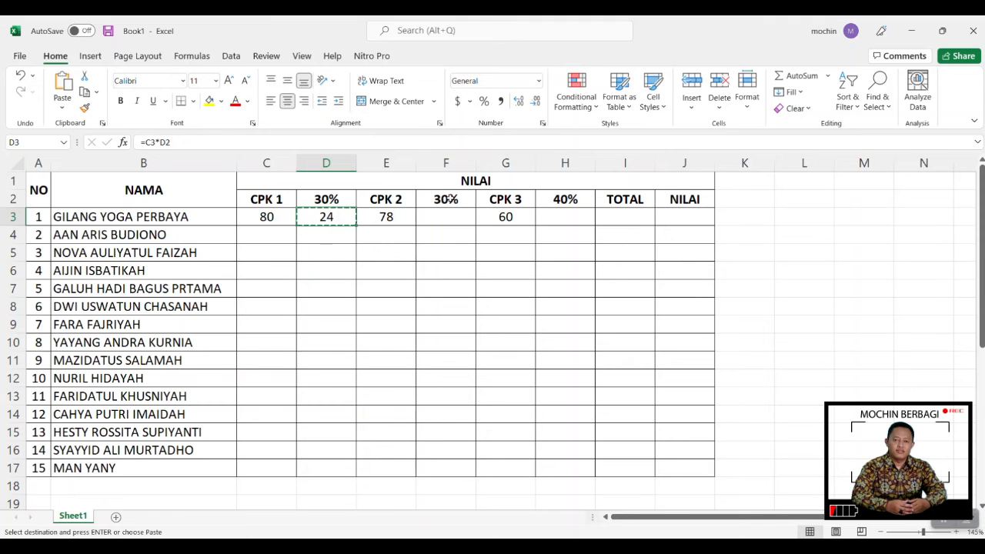
pyautogui.click(449, 217)
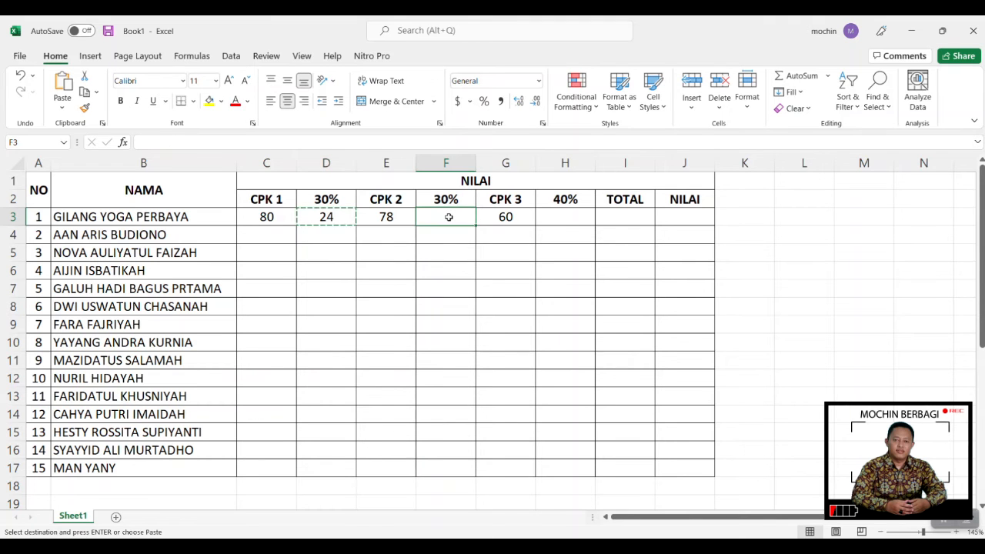
pyautogui.write('=')
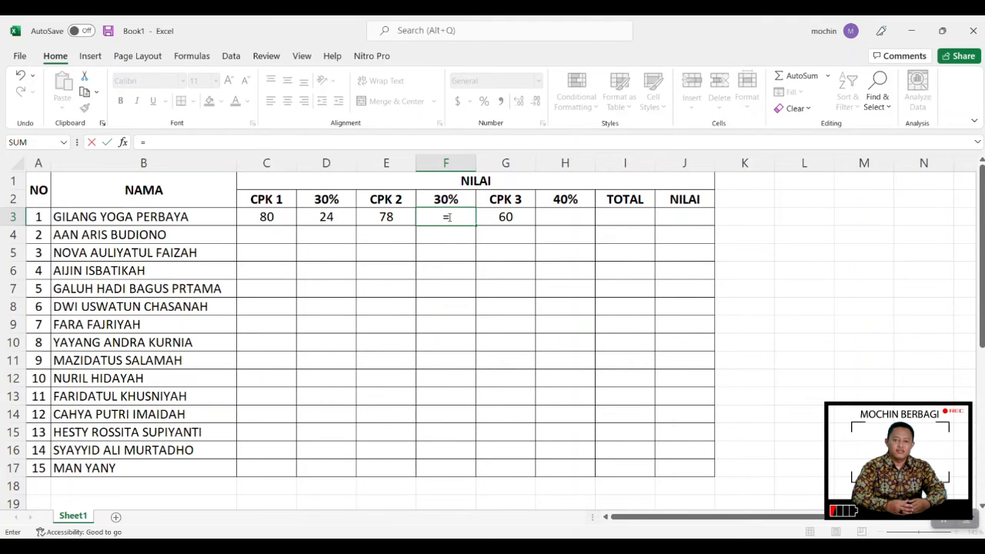
pyautogui.press('Left')
pyautogui.write('*')
pyautogui.press('Up')
pyautogui.press('Return')
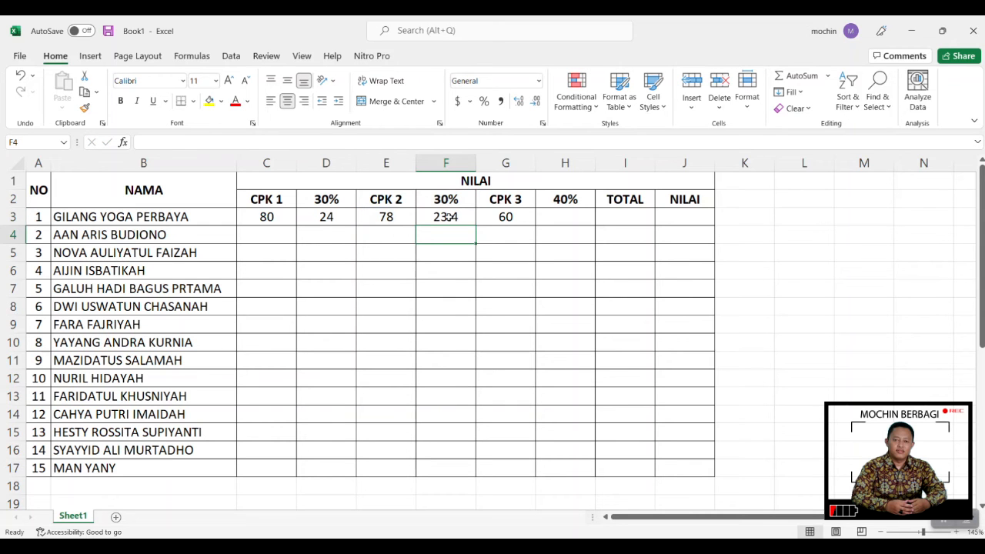
# - Calculate the first student's weighted CPK 3 score in H3 with the formula =G3*40%
pyautogui.click(448, 217)
pyautogui.press('Right')
pyautogui.press('Right')
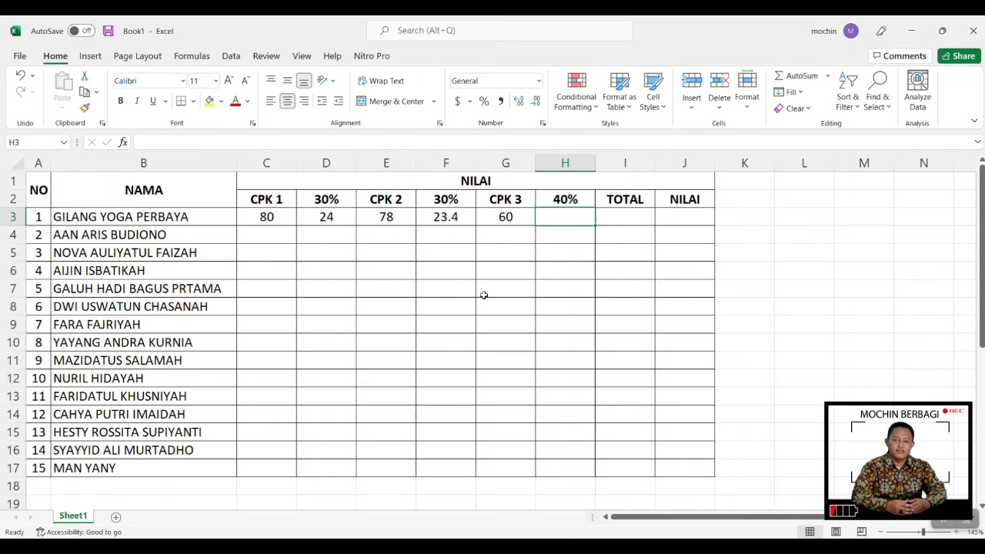
pyautogui.write('=')
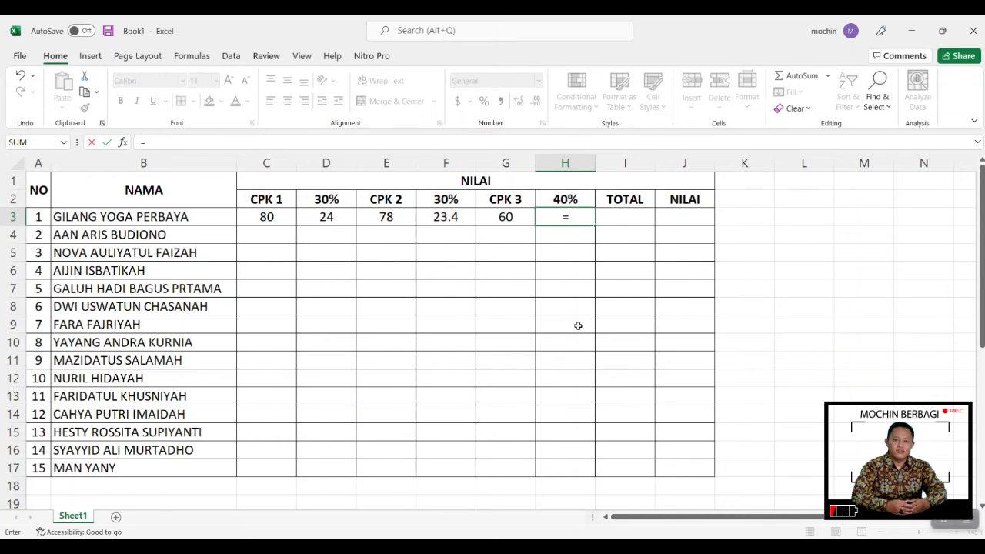
pyautogui.press('Left')
pyautogui.write('*40%')
pyautogui.press('Return')
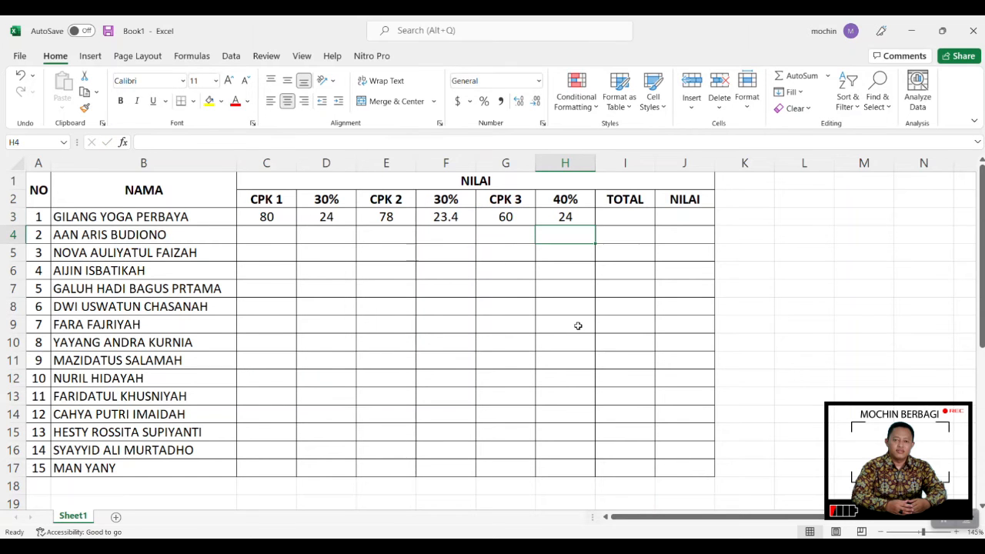
# - Add up the first student's three weighted scores in the TOTAL cell I3 with the formula =D3+F3+H3
pyautogui.click(611, 212)
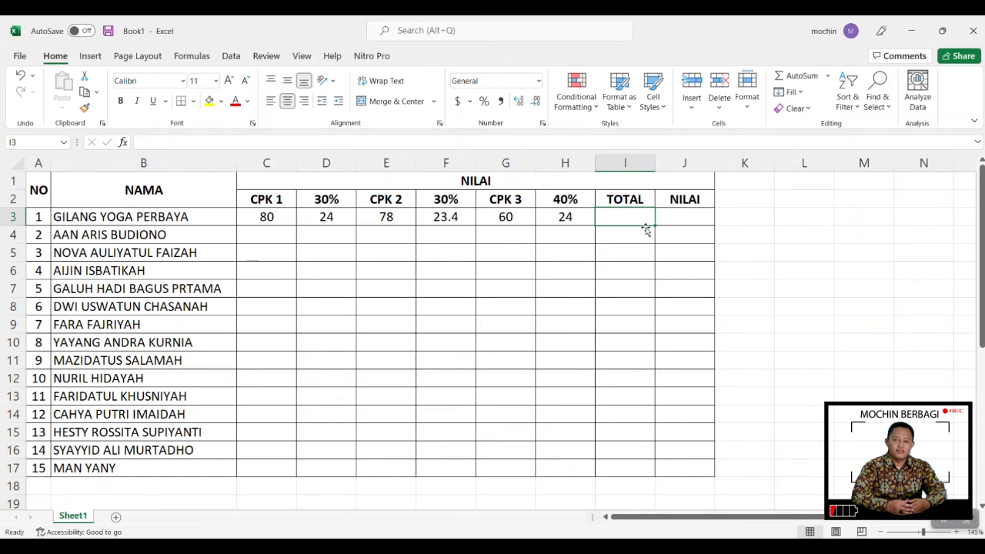
pyautogui.write('=')
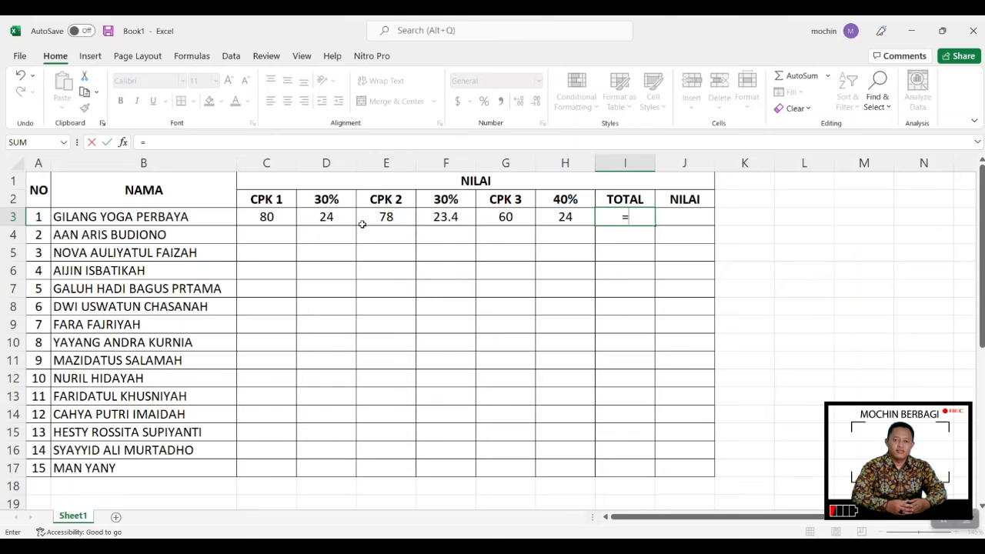
pyautogui.click(341, 218)
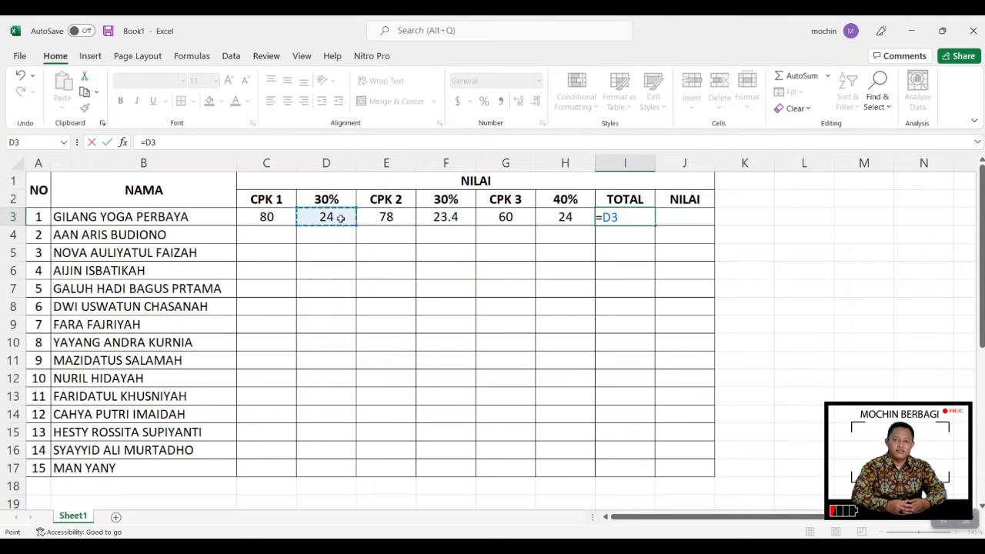
pyautogui.write('=')
pyautogui.press('BackSpace')
pyautogui.write('+')
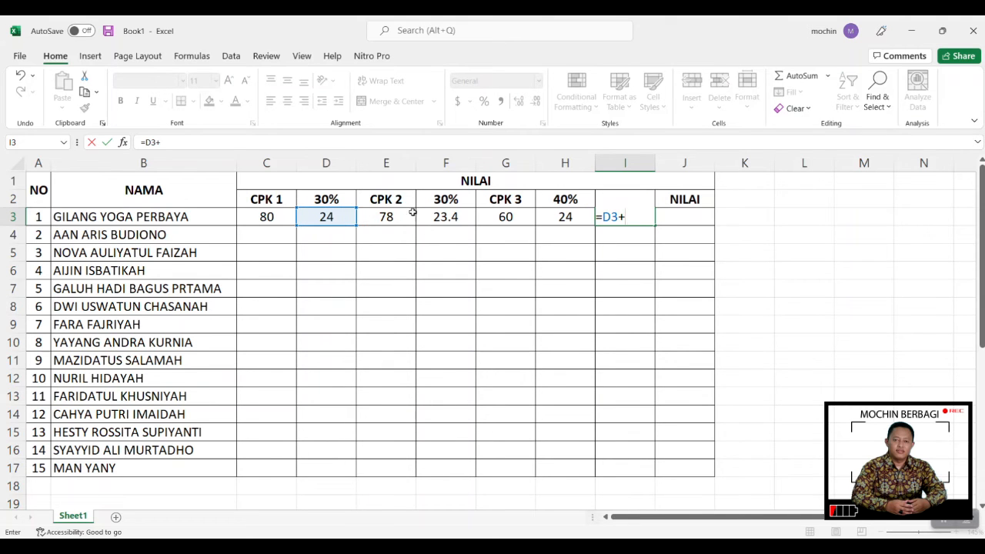
pyautogui.click(451, 217)
pyautogui.write('+')
pyautogui.click(559, 216)
pyautogui.press('Return')
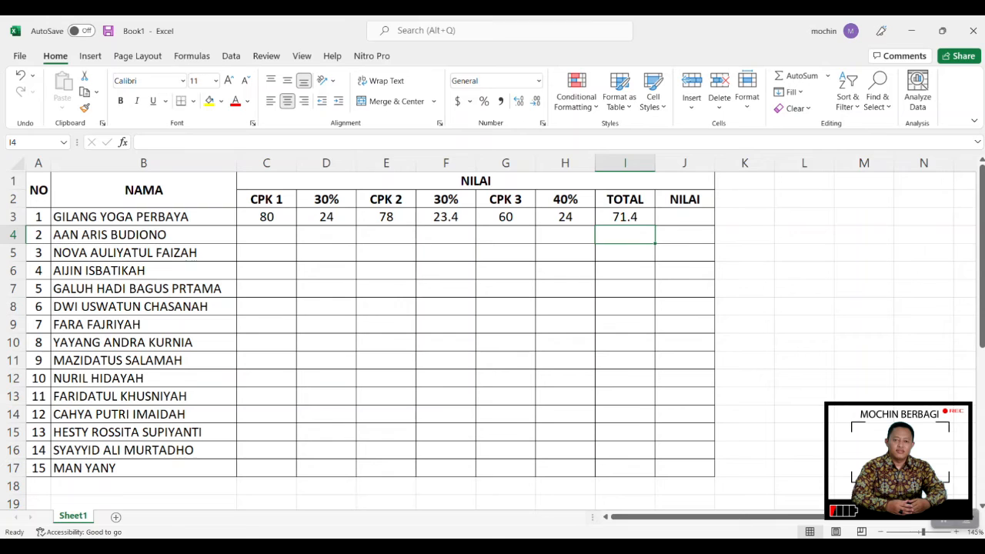
pyautogui.press('Up')
pyautogui.press('Right')
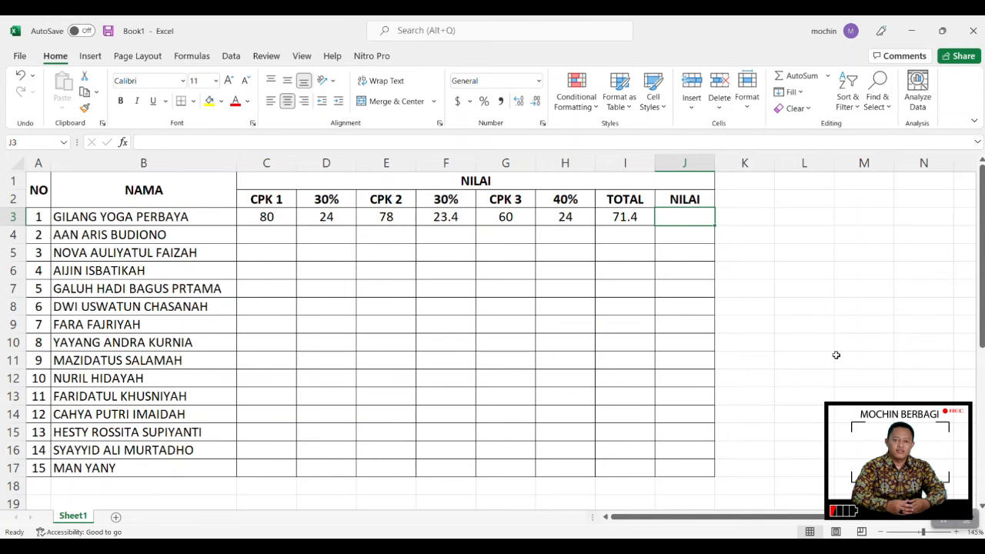
pyautogui.click(690, 205)
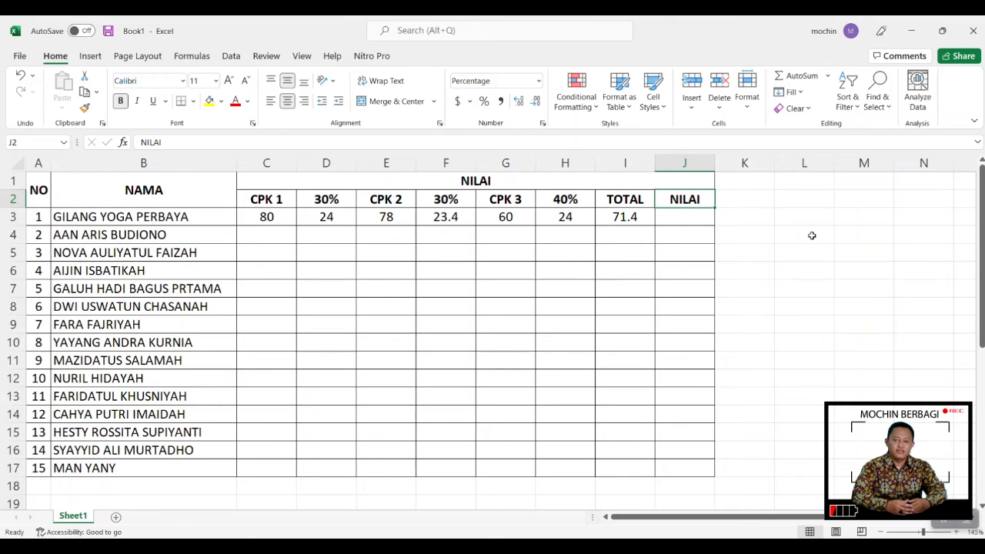
# - Rename the J2 header as KETERANGAN and widen column J to fit it
pyautogui.press('capslock')
pyautogui.write('KETE')
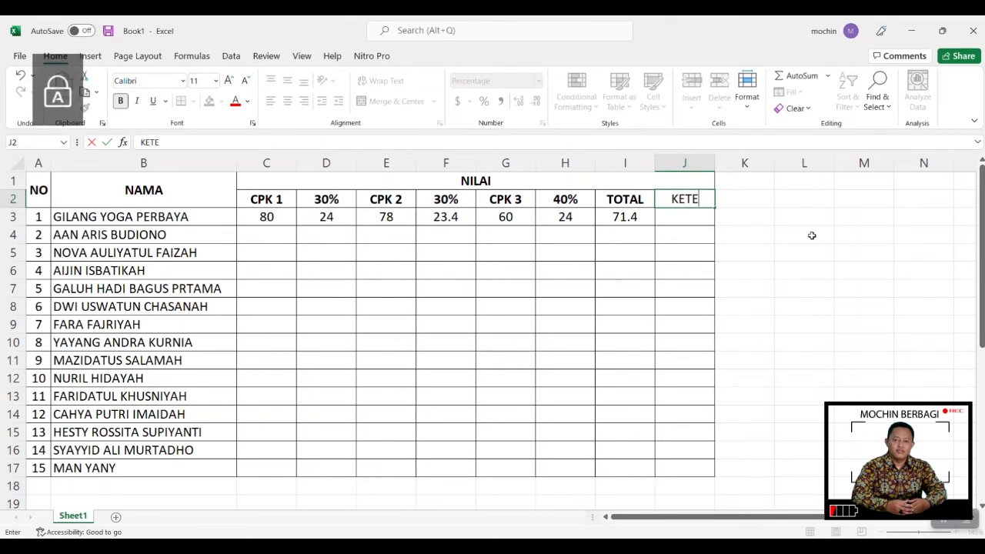
pyautogui.write('RANGAN')
pyautogui.press('Return')
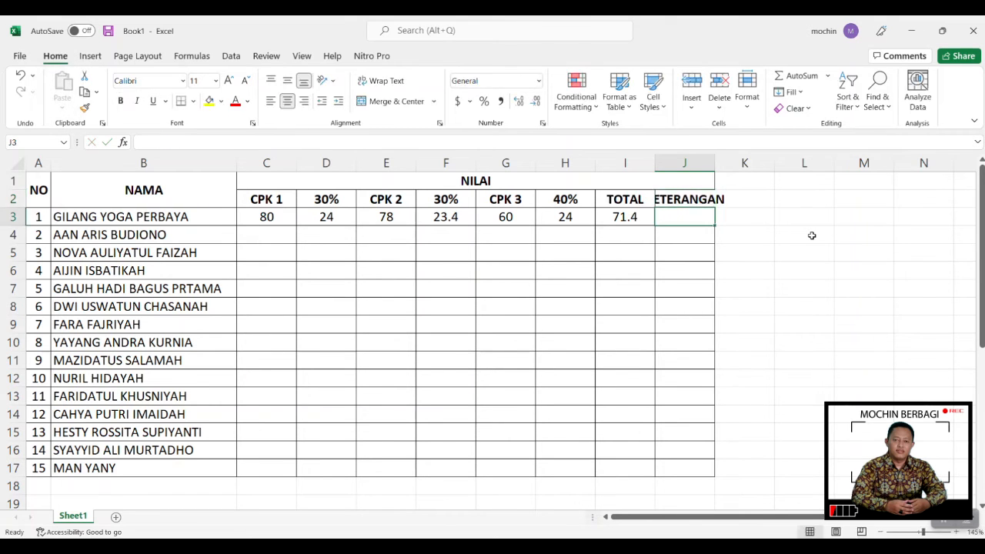
pyautogui.moveTo(715, 163); pyautogui.dragTo(741, 164)
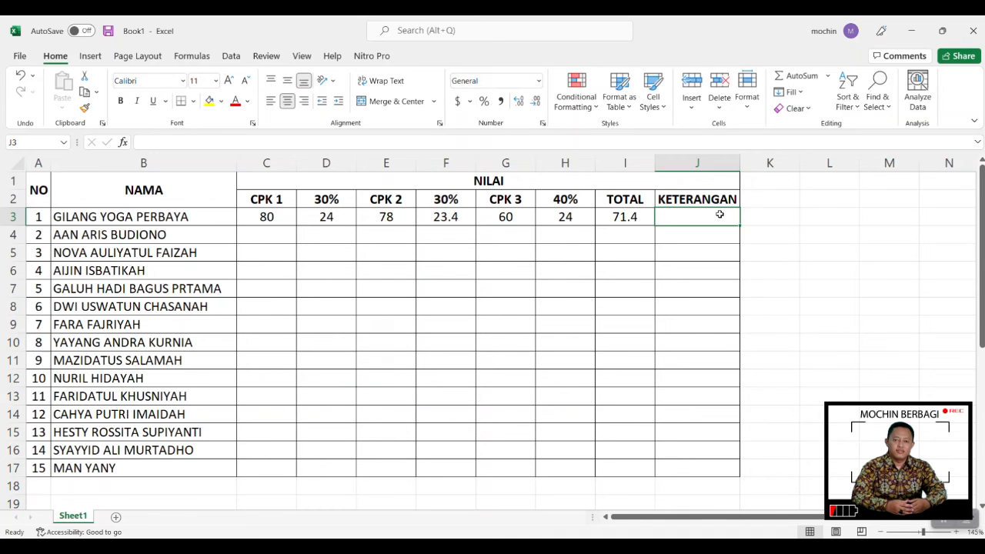
# - Enter the pass/fail formula =IF(I3>50,"Lulus","Gagal") for the first student in J3
pyautogui.write('=')
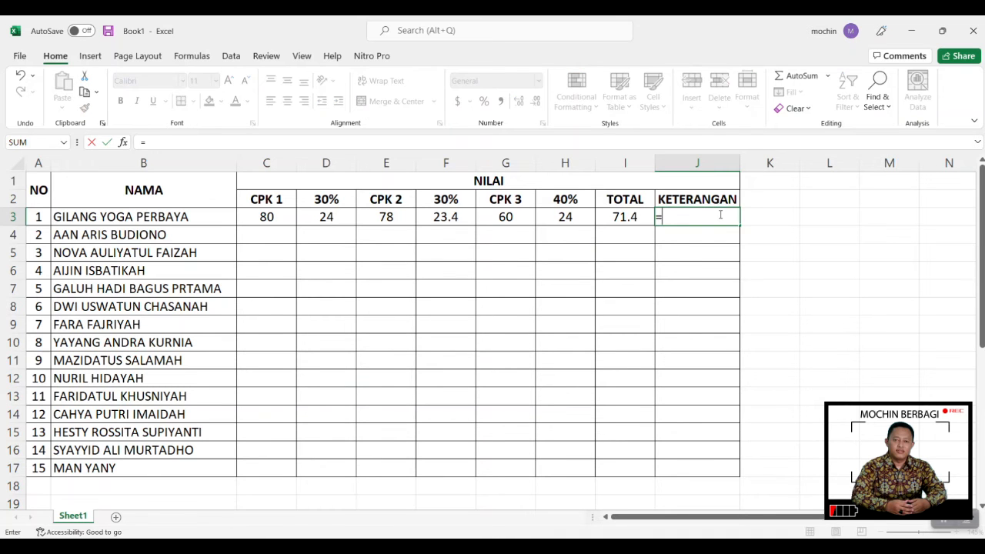
pyautogui.write('IF')
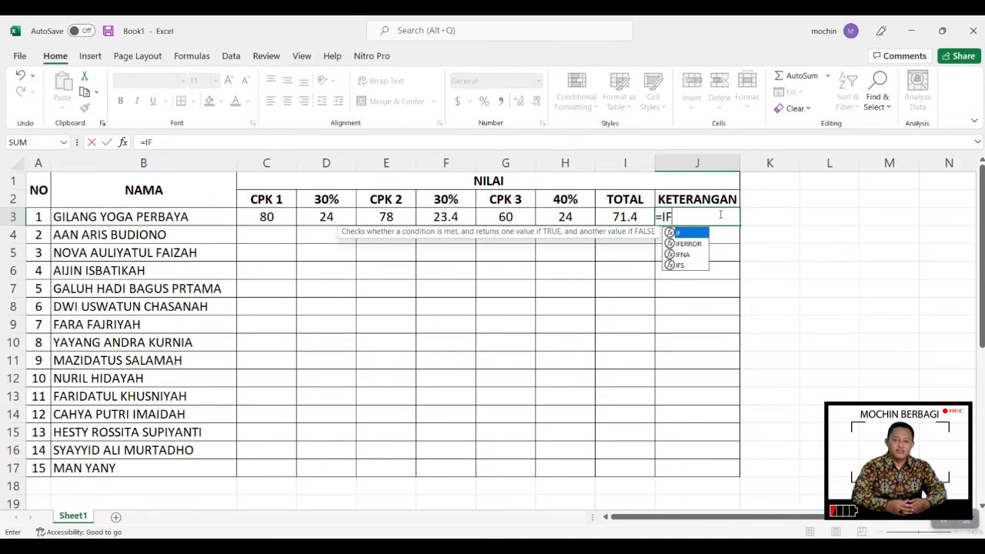
pyautogui.write('(')
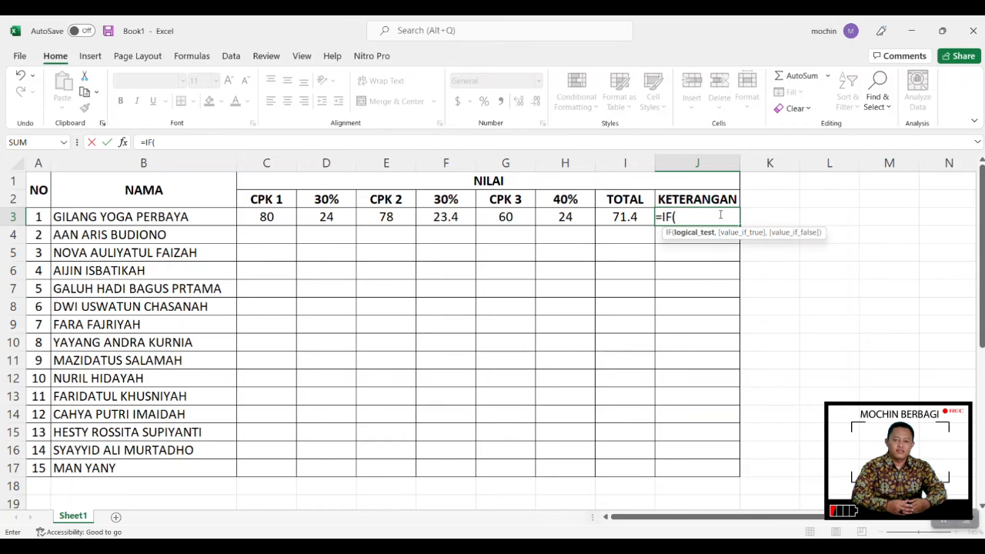
pyautogui.click(631, 217)
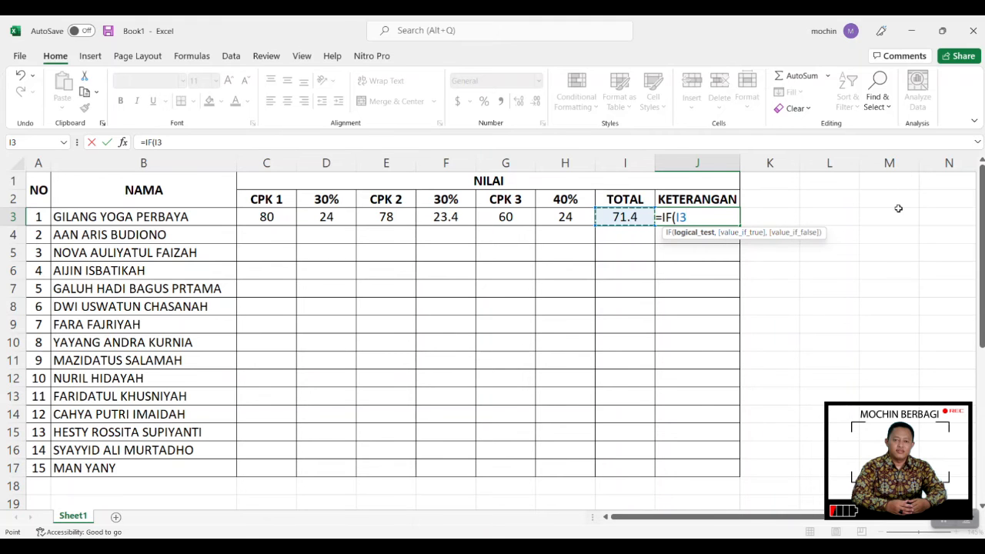
pyautogui.write(',')
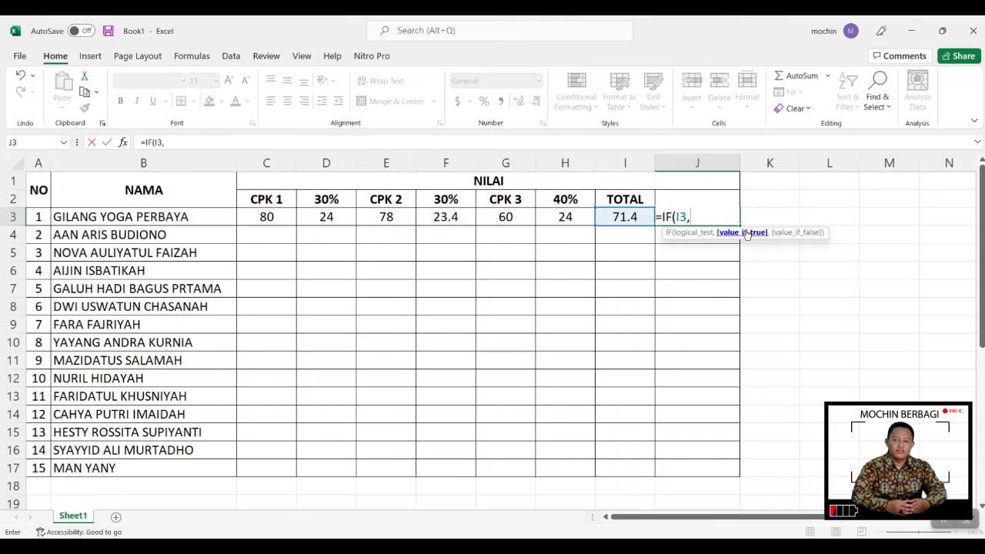
pyautogui.press('BackSpace')
pyautogui.write('>')
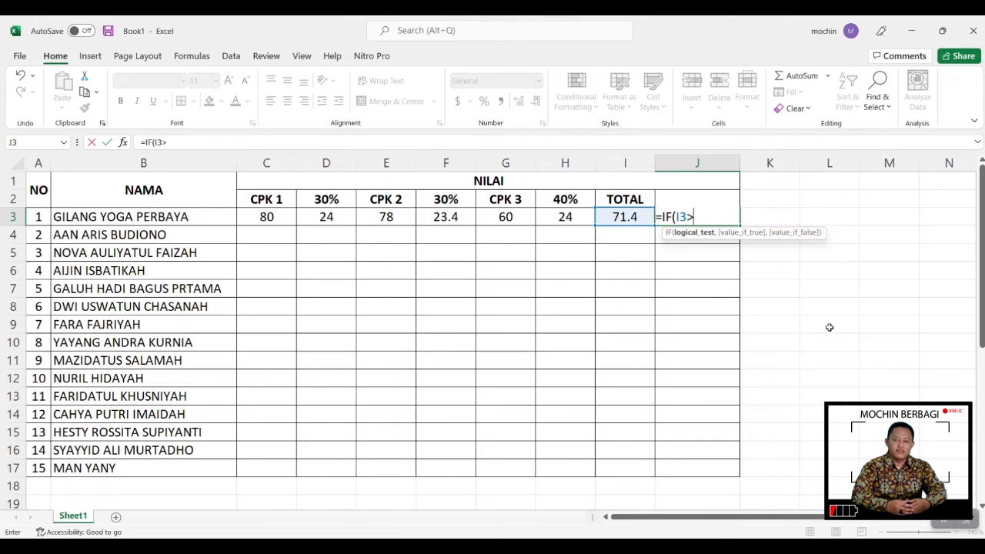
pyautogui.write('50,')
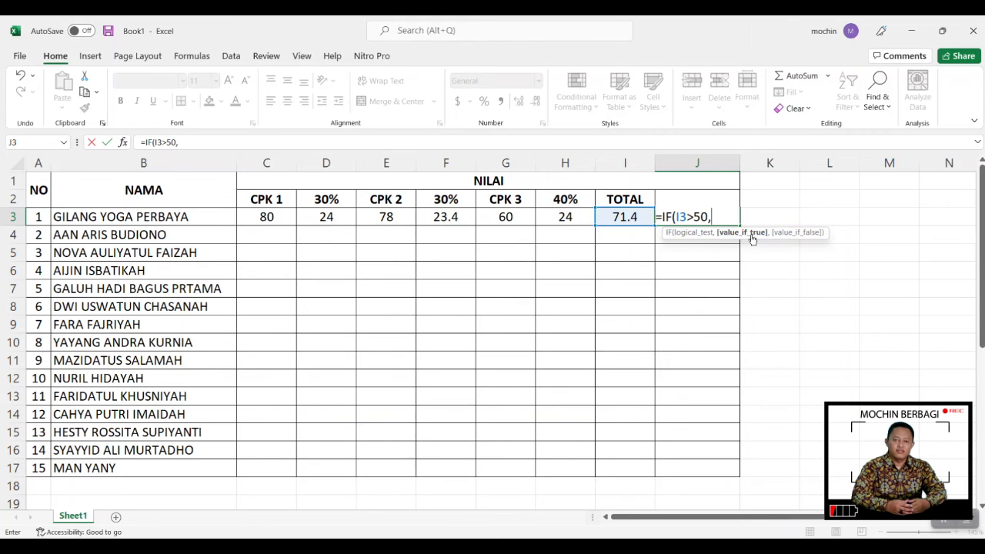
pyautogui.write('"LULUS')
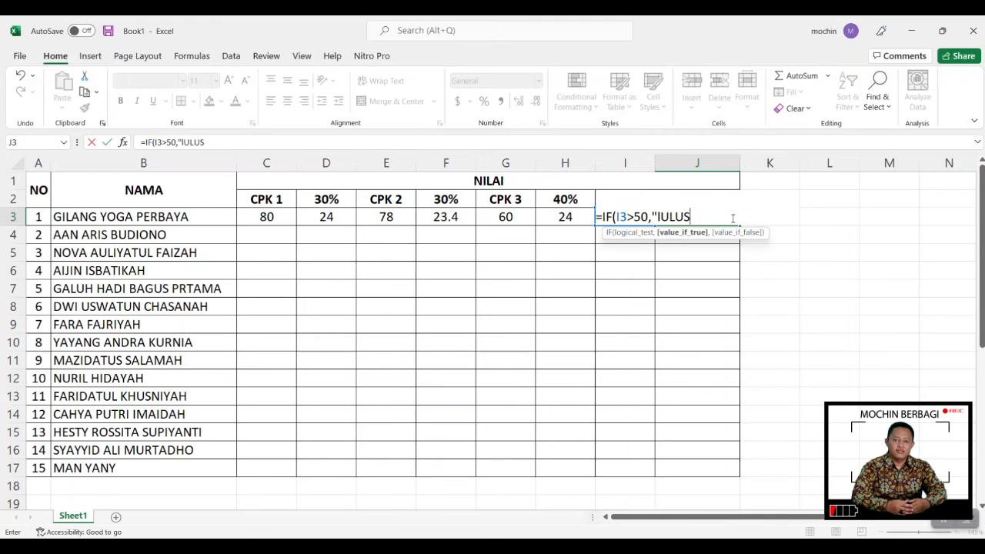
pyautogui.press('BackSpace')
pyautogui.press('BackSpace')
pyautogui.press('BackSpace')
pyautogui.press('BackSpace')
pyautogui.press('BackSpace')
pyautogui.press('capslock')
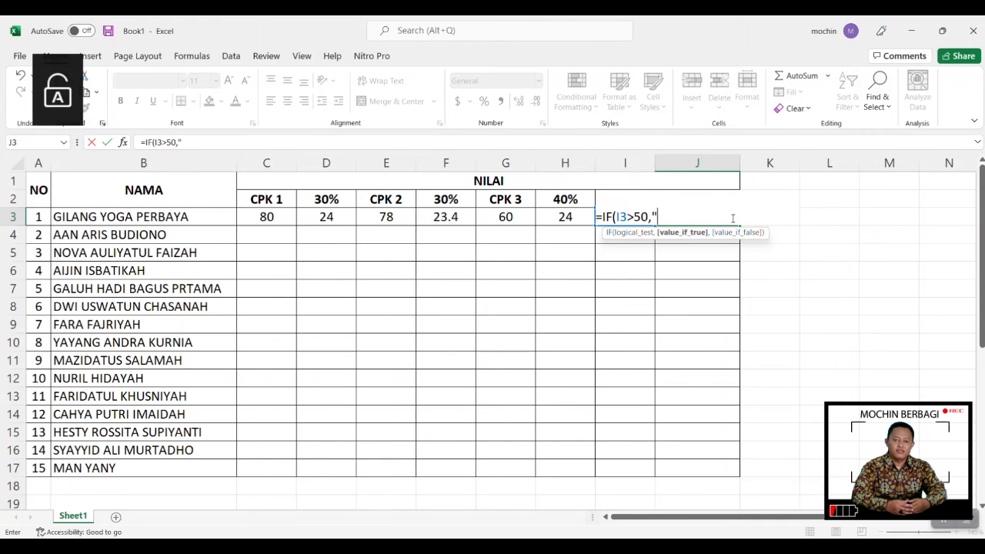
pyautogui.write('Lu')
pyautogui.write('",')
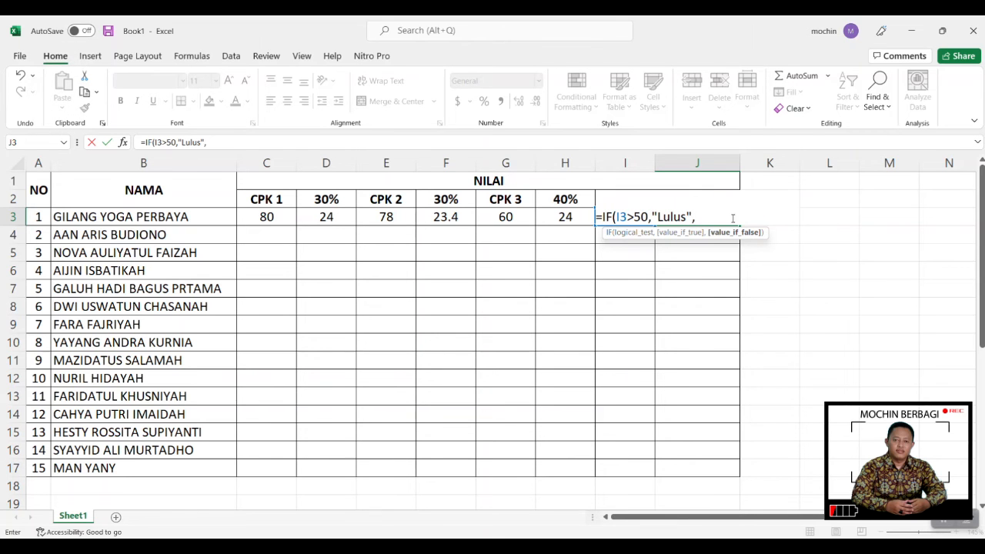
pyautogui.write('"Gagal")')
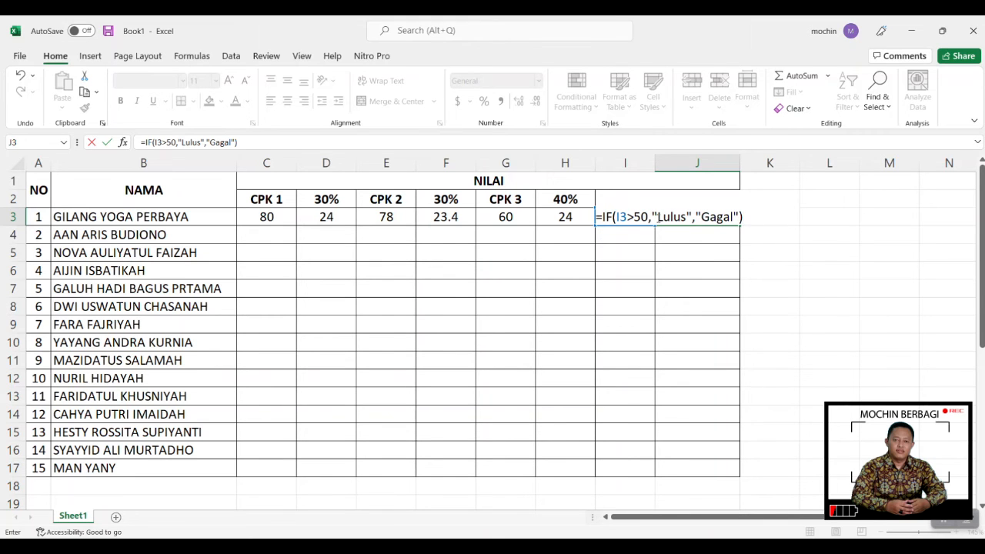
pyautogui.moveTo(659, 218); pyautogui.dragTo(684, 218)
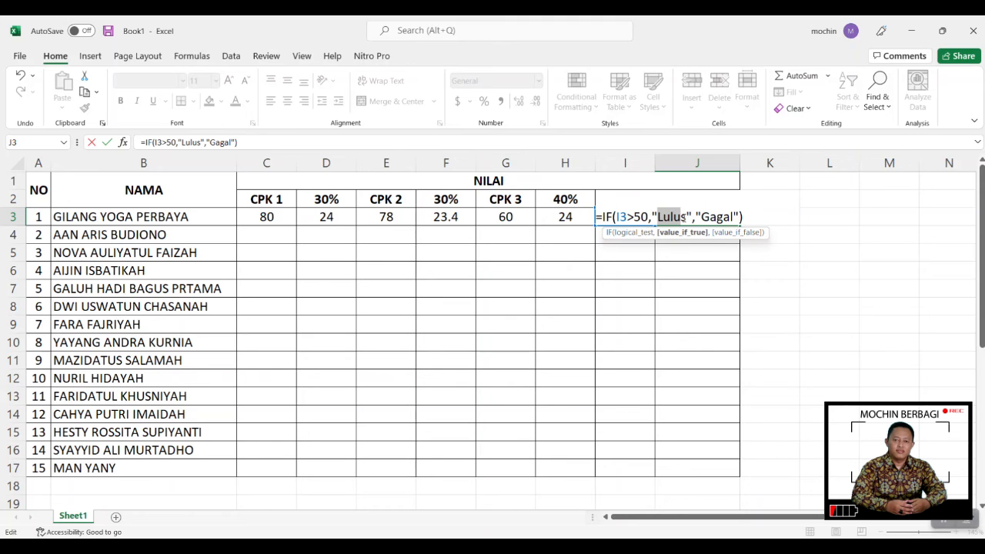
pyautogui.click(733, 216)
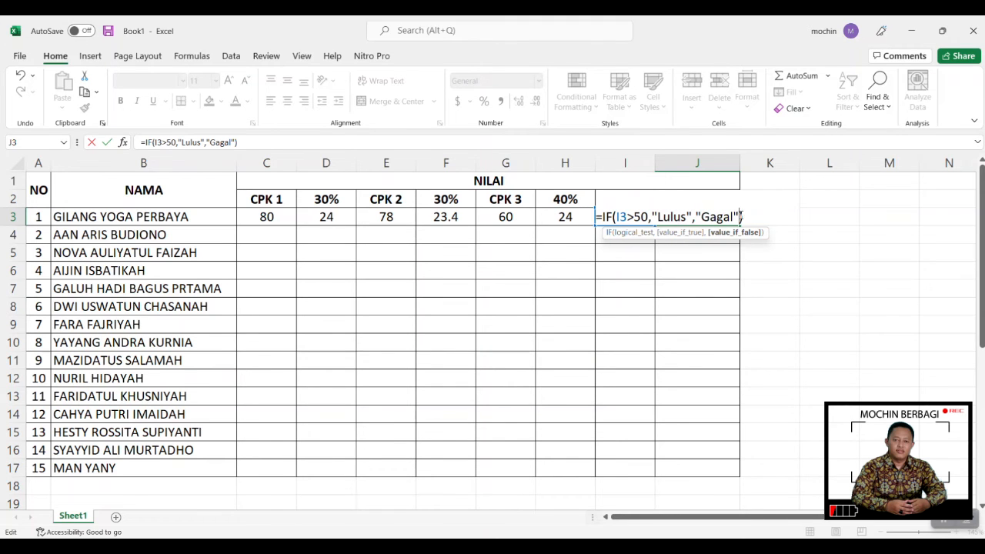
pyautogui.press('Return')
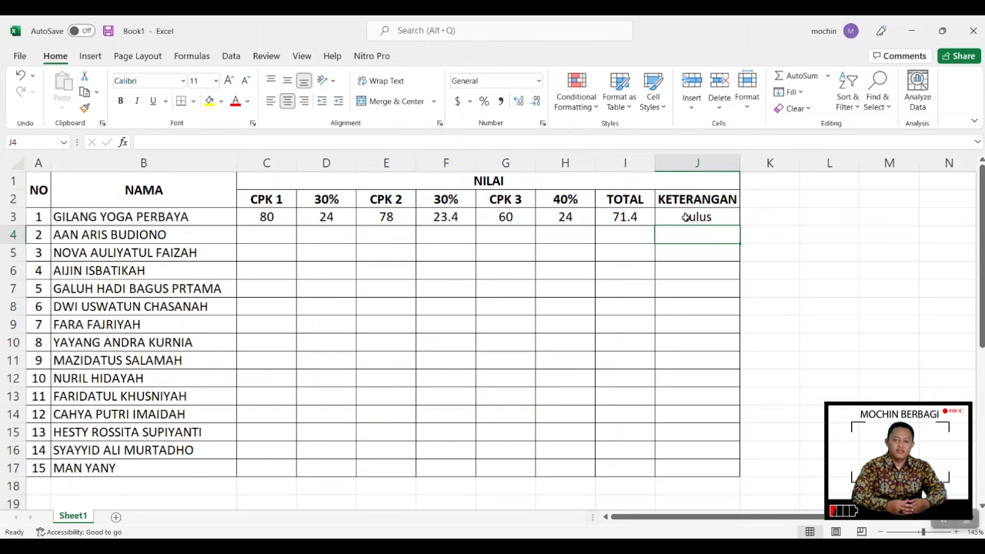
# - Test the pass/fail formula by setting the first student's CPK 1 score to 40 and CPK 2 score to 45
pyautogui.click(268, 215)
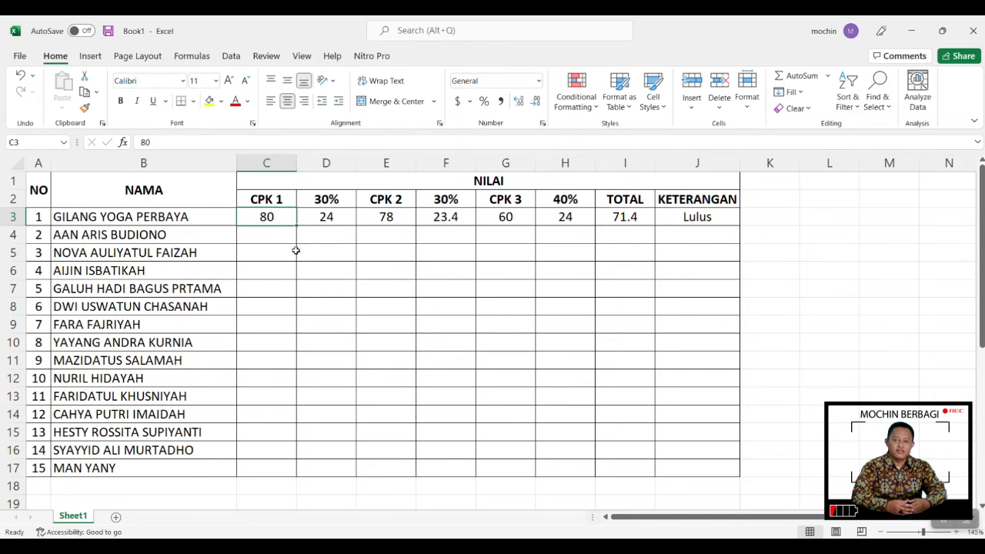
pyautogui.write('40')
pyautogui.click(334, 319)
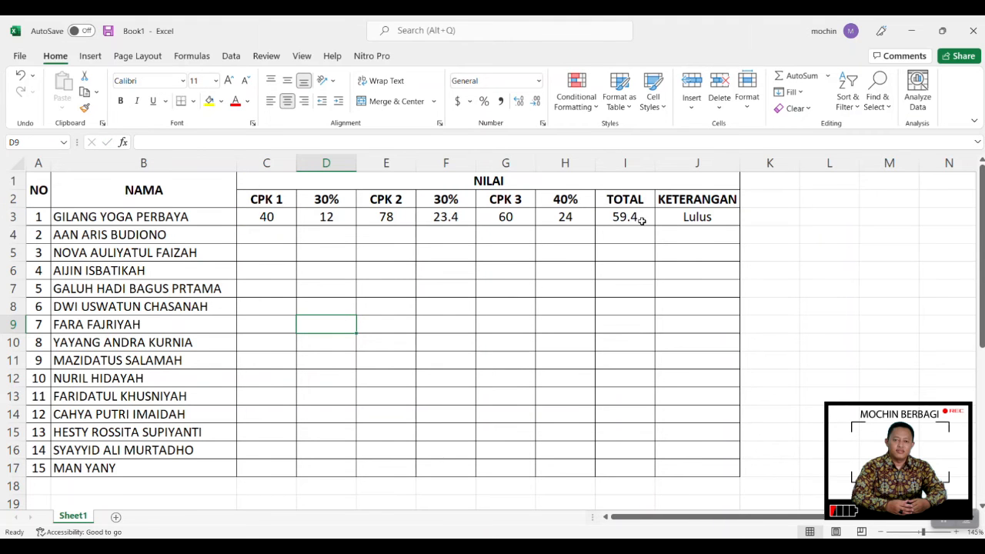
pyautogui.click(393, 220)
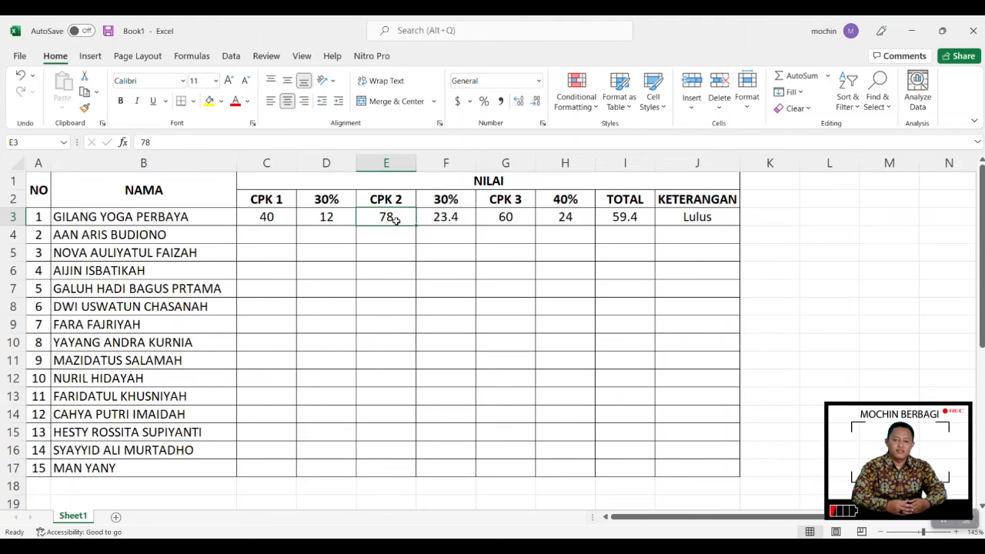
pyautogui.write('45')
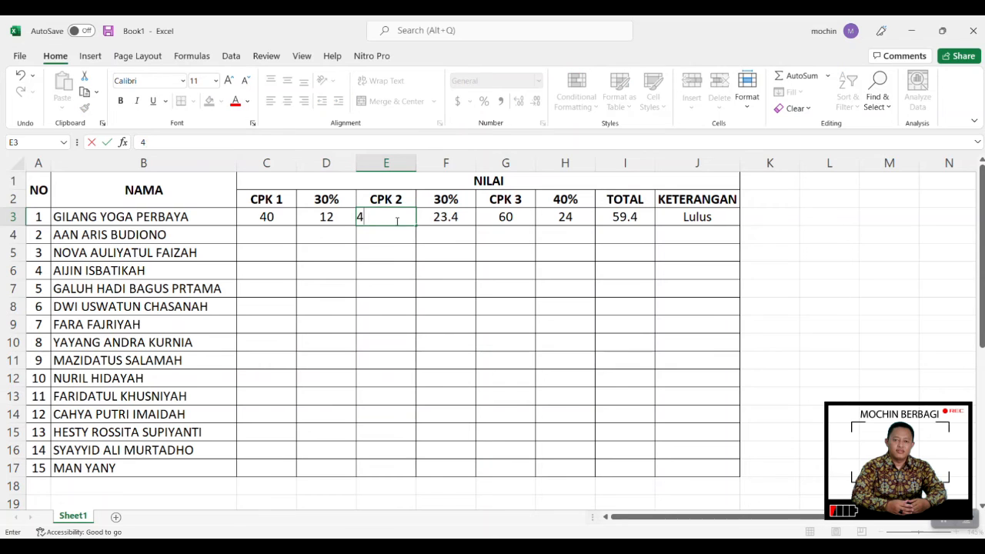
pyautogui.click(404, 248)
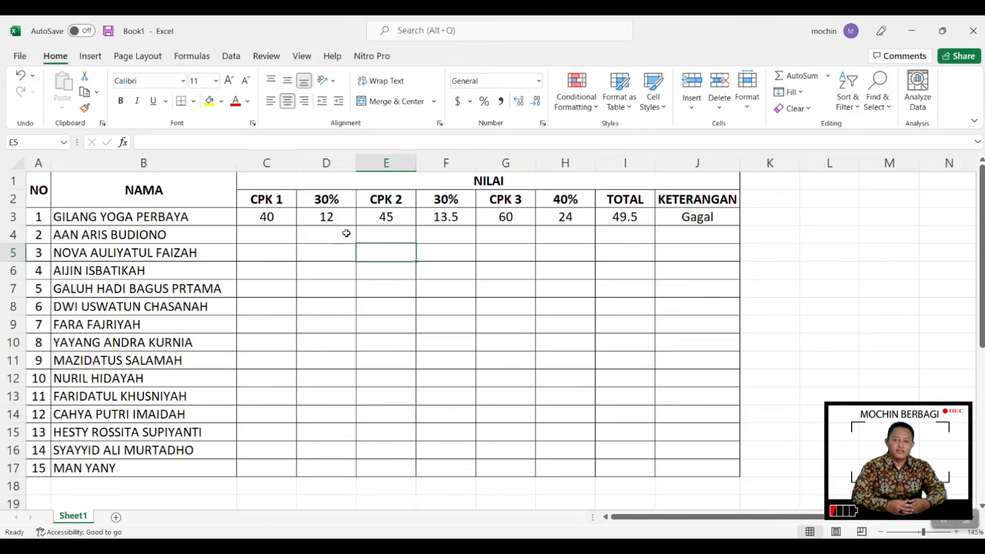
pyautogui.click(271, 217)
pyautogui.click(678, 221)
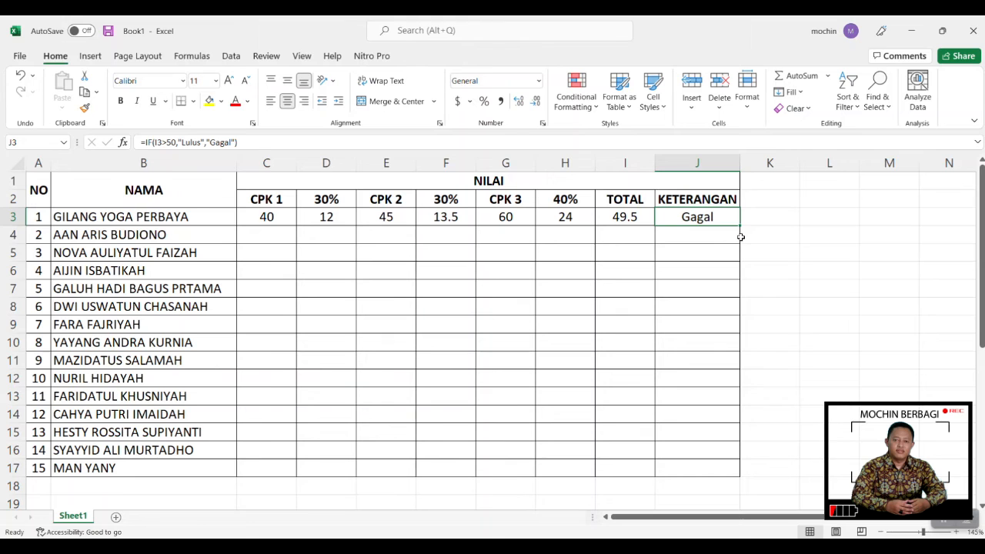
pyautogui.press('Return')
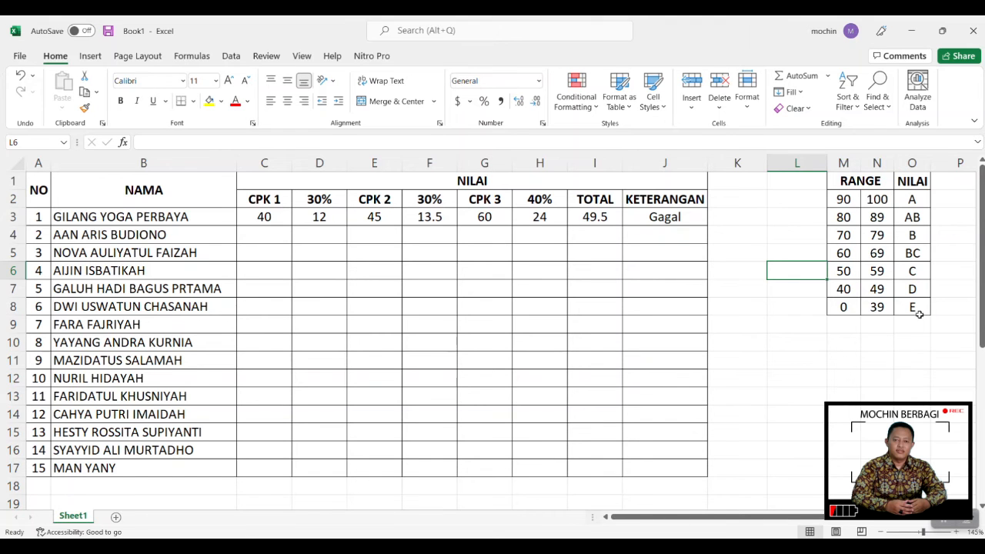
pyautogui.moveTo(947, 326); pyautogui.dragTo(795, 179)
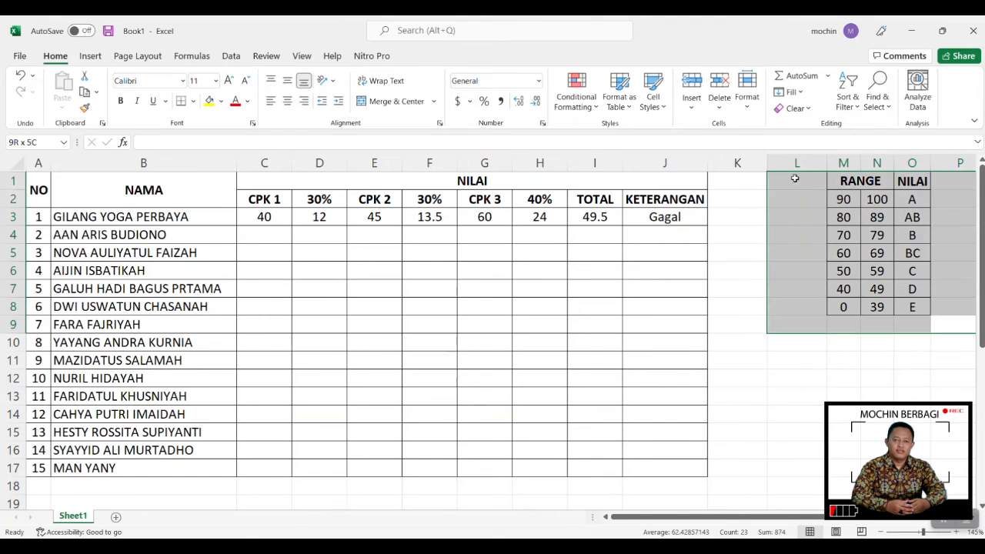
pyautogui.click(785, 211)
# - Add the header NILAI in K2, beside the KETERANGAN column
pyautogui.click(714, 202)
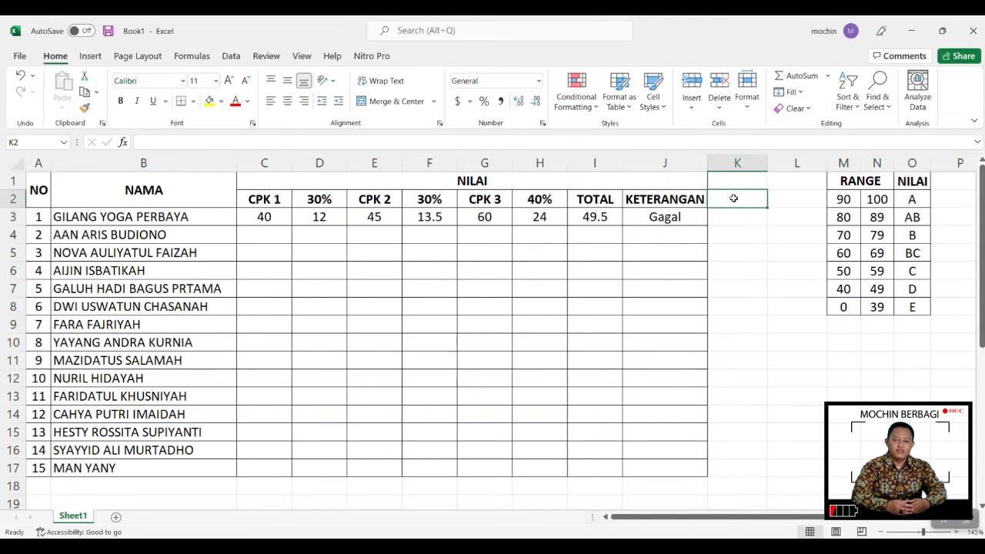
pyautogui.write('NILAI')
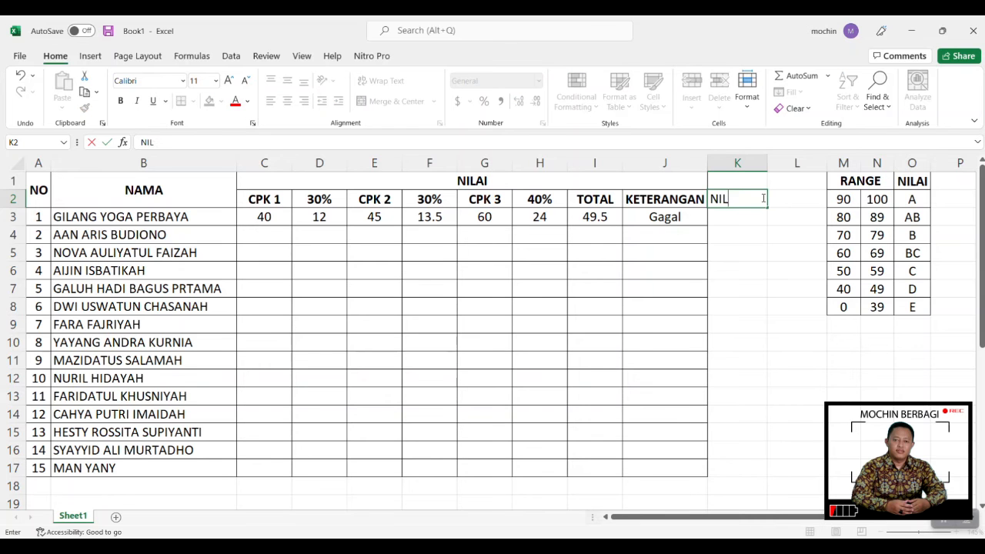
pyautogui.click(732, 229)
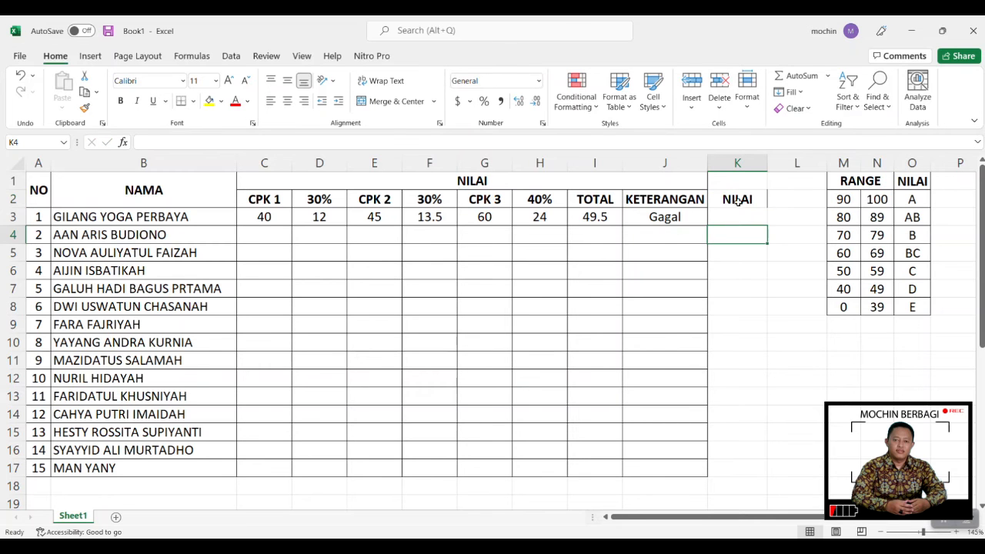
# - Unmerge the NILAI heading in row 1 and merge it again across C1:K1
pyautogui.click(685, 185)
pyautogui.click(418, 106)
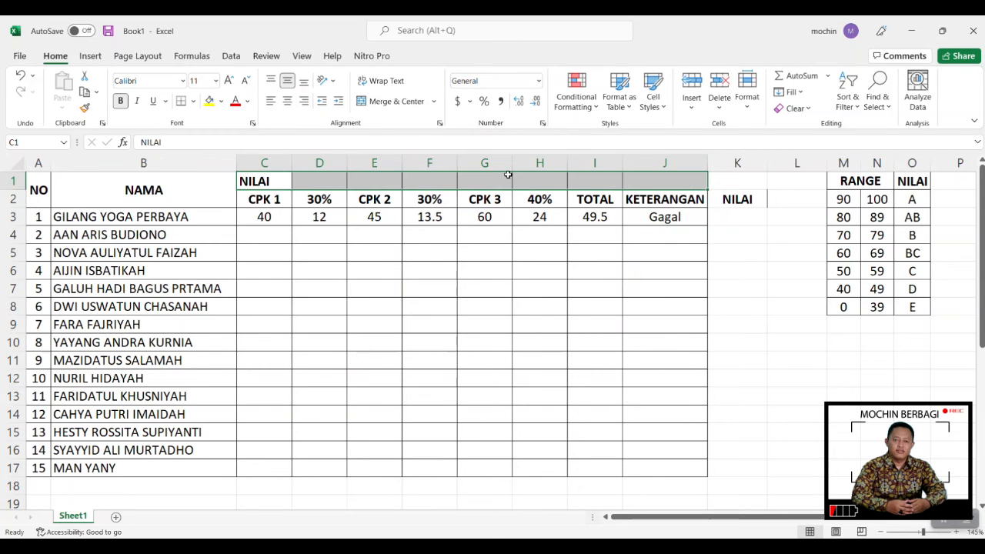
pyautogui.moveTo(264, 177); pyautogui.dragTo(731, 176)
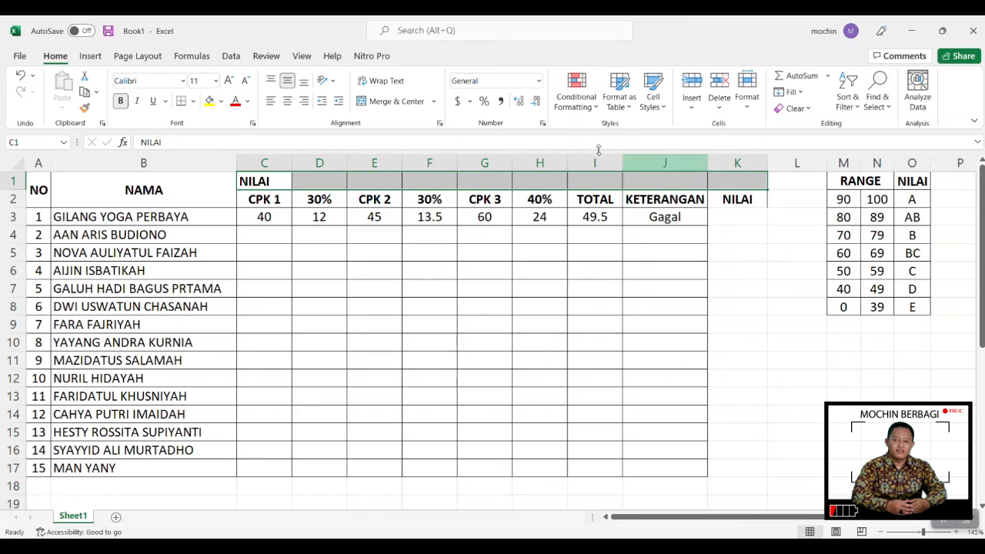
pyautogui.click(396, 101)
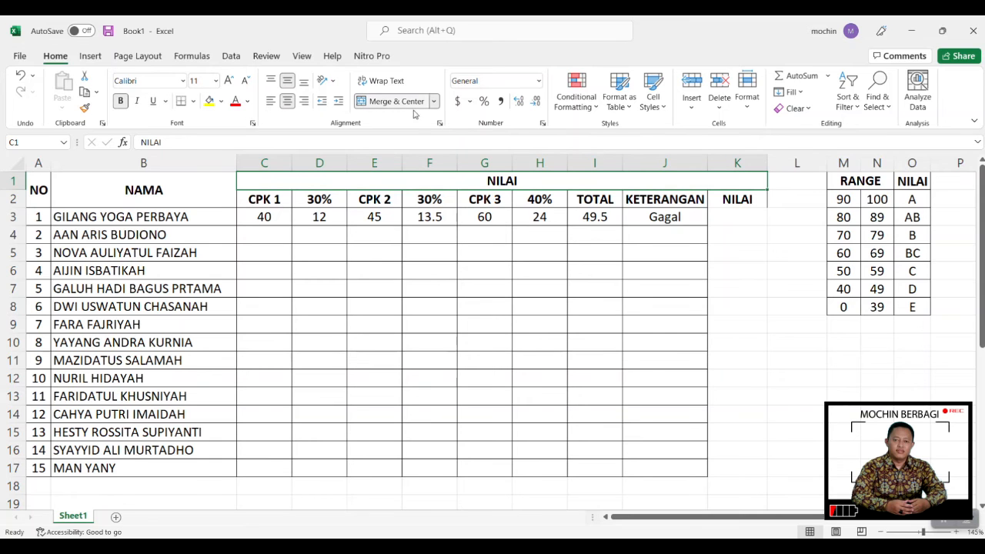
# - Try to cut the new NILAI column K while the row 1 heading is merged
pyautogui.click(748, 161)
pyautogui.press('Delete')
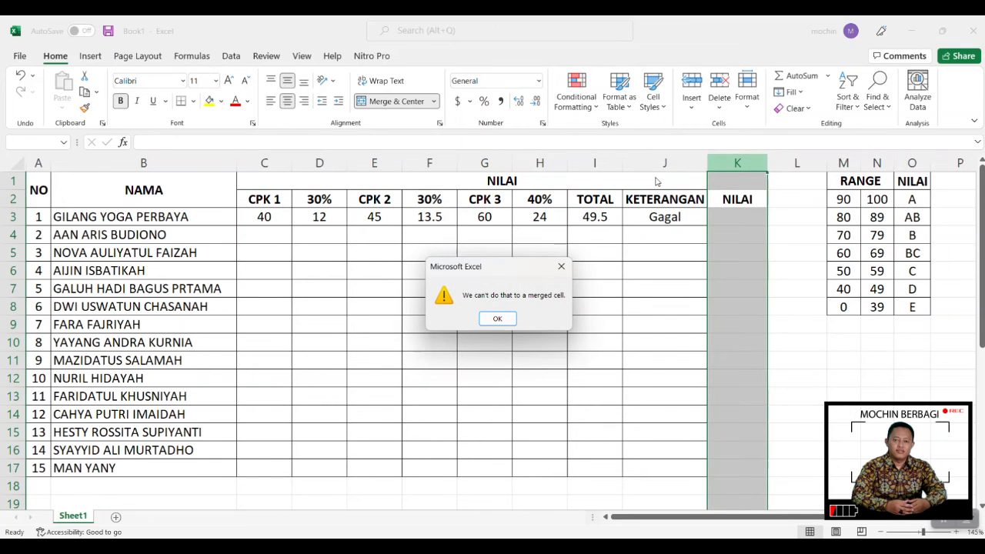
pyautogui.press('Return')
# - Unmerge the NILAI heading in row 1 and move the NILAI column K in front of the KETERANGAN column
pyautogui.click(600, 183)
pyautogui.click(397, 101)
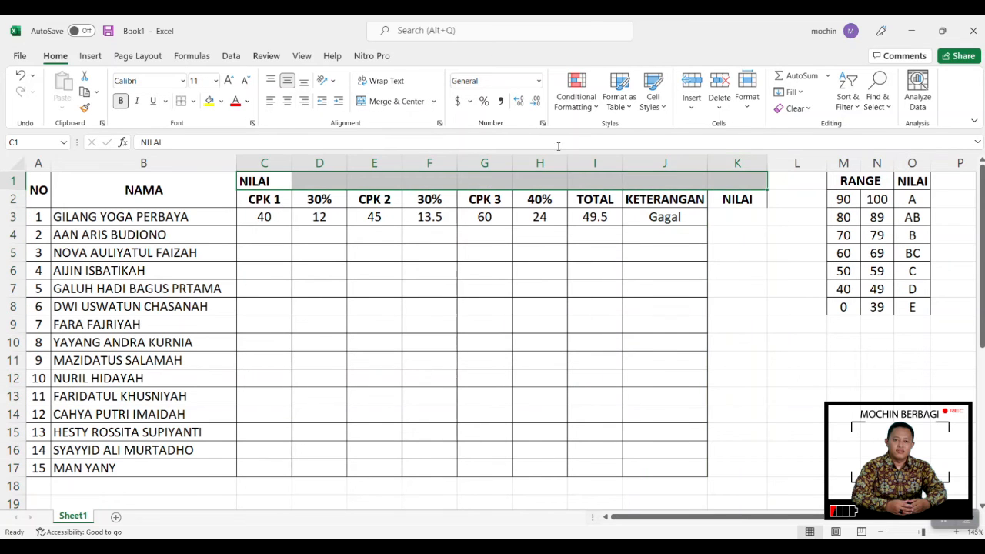
pyautogui.click(748, 162)
pyautogui.hotkey('ctrl', 'x')
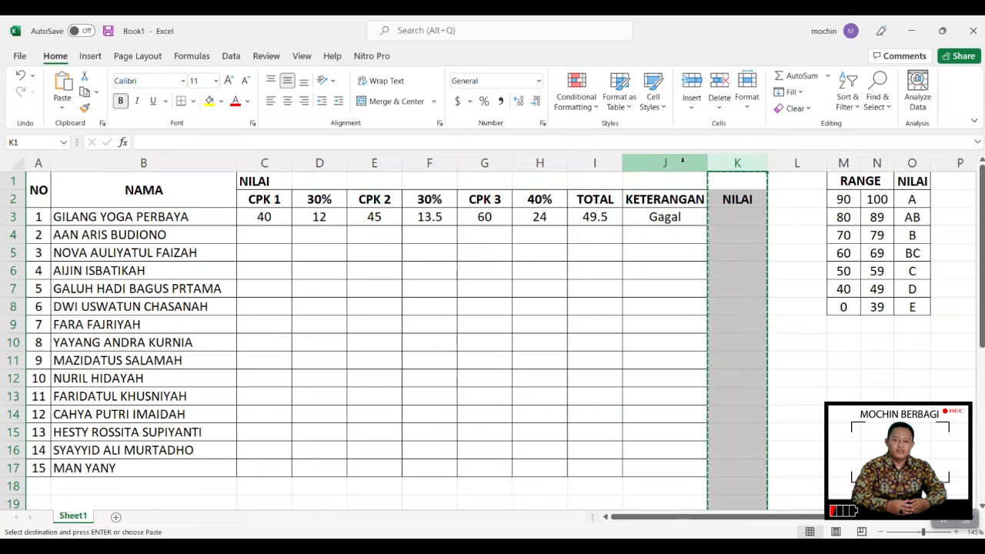
pyautogui.rightClick(683, 162)
pyautogui.click(700, 269)
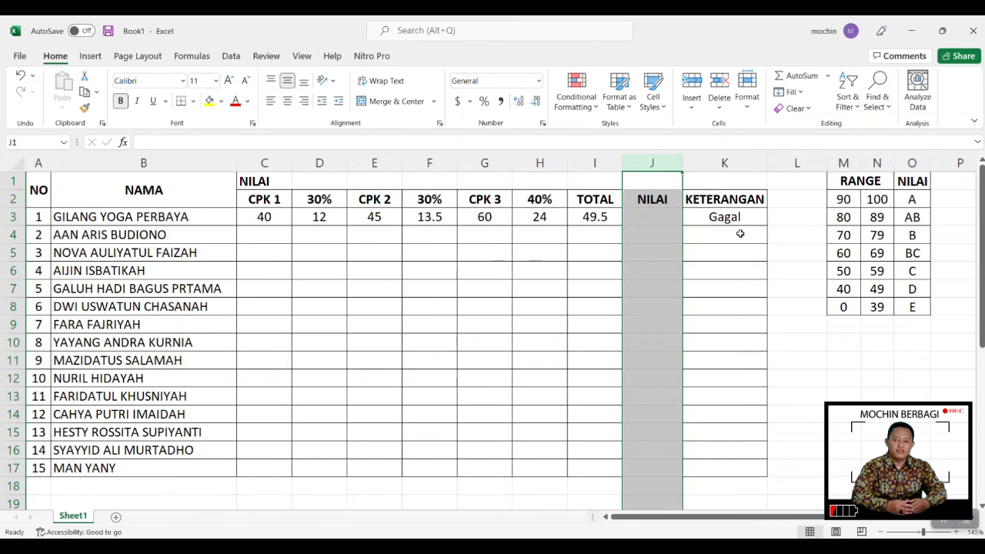
# - Merge and center the NILAI heading in row 1 across C1:K1
pyautogui.click(647, 199)
pyautogui.moveTo(264, 185)
pyautogui.mouseDown()
pyautogui.moveTo(724, 202)
pyautogui.moveTo(724, 181)
pyautogui.mouseUp()
pyautogui.click(397, 102)
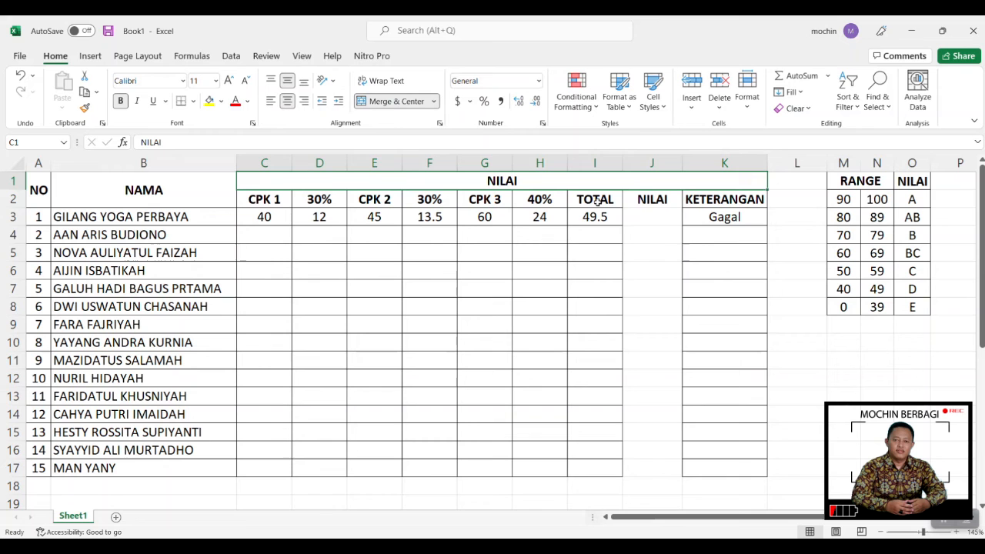
# - Apply outline and inside borders to the NILAI column cells J2:J17
pyautogui.moveTo(651, 200); pyautogui.dragTo(660, 466)
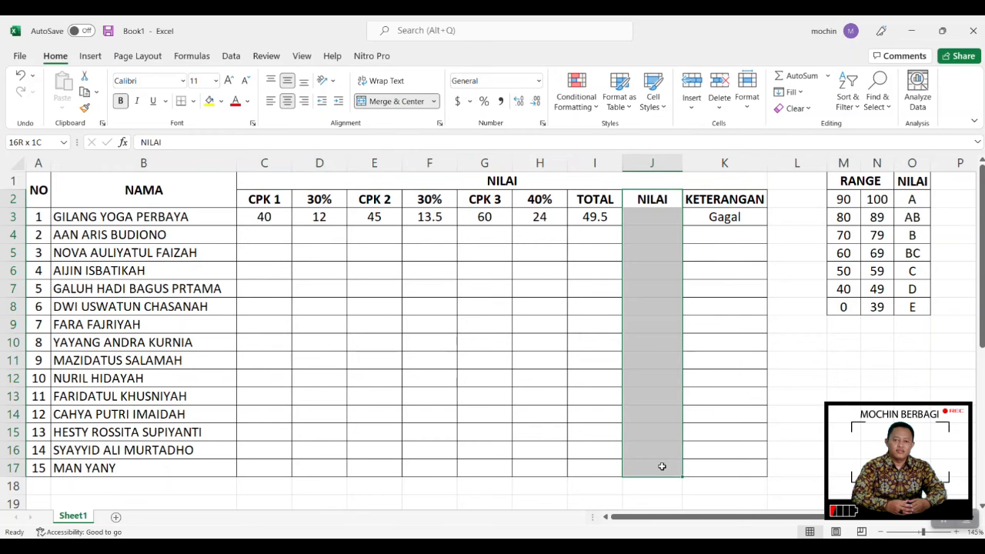
pyautogui.hotkey('ctrl', '1')
pyautogui.click(542, 231)
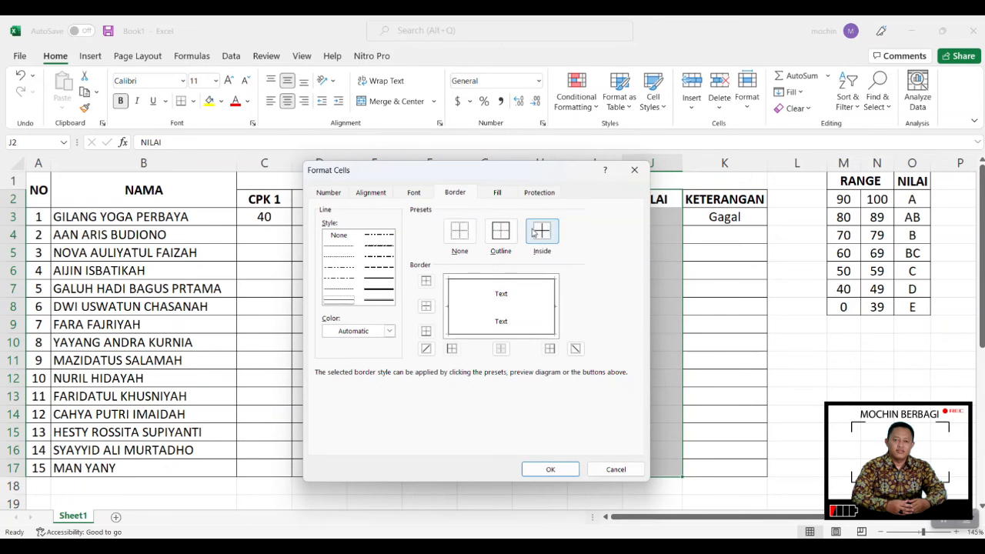
pyautogui.click(550, 470)
pyautogui.click(856, 399)
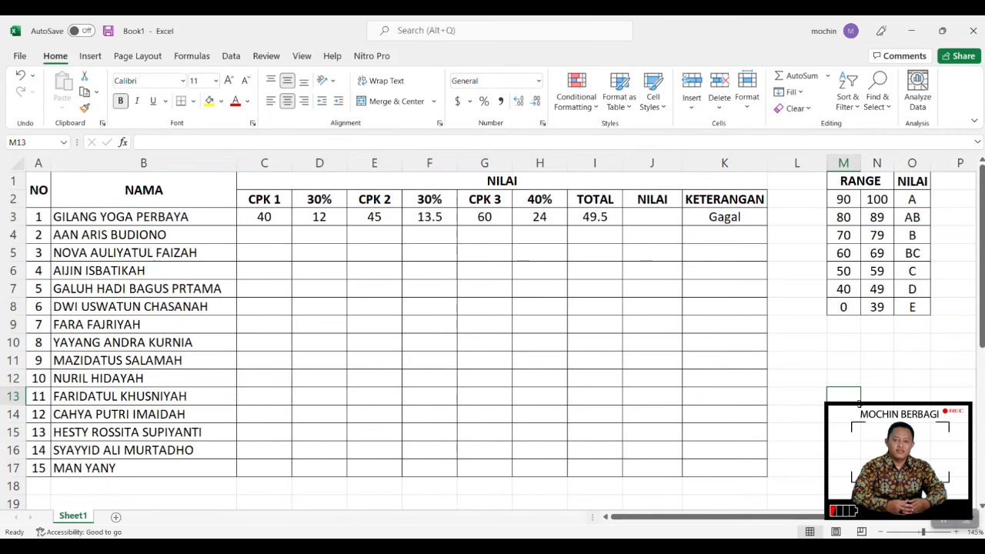
# - Start an IF formula in J3 that returns the lowest grade for the total: =IF(I3<=39,"E",
pyautogui.click(658, 216)
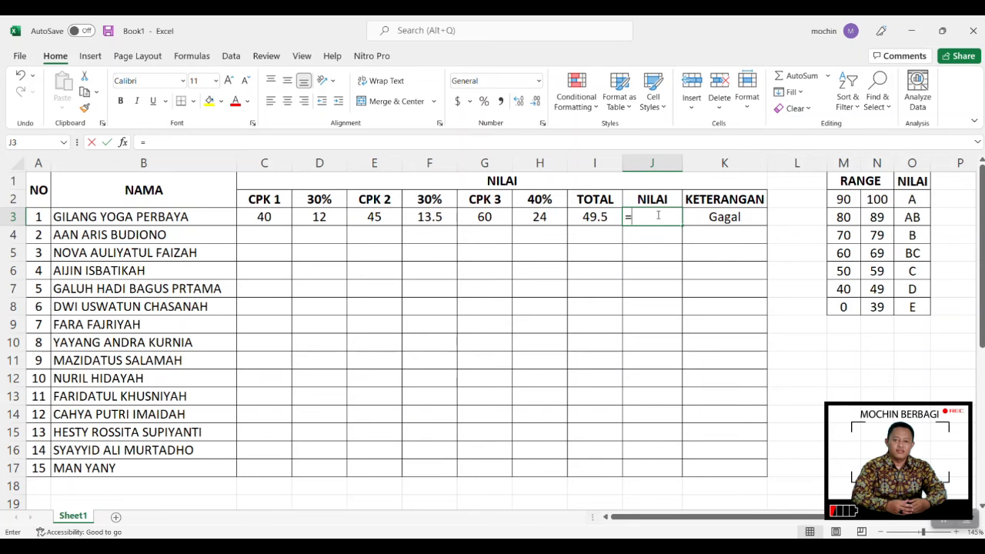
pyautogui.write('=')
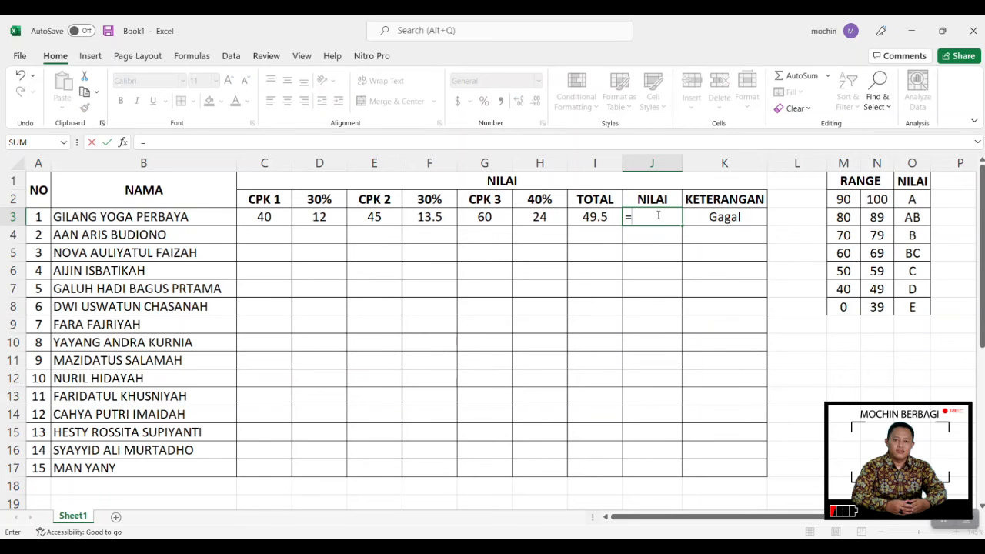
pyautogui.click(597, 216)
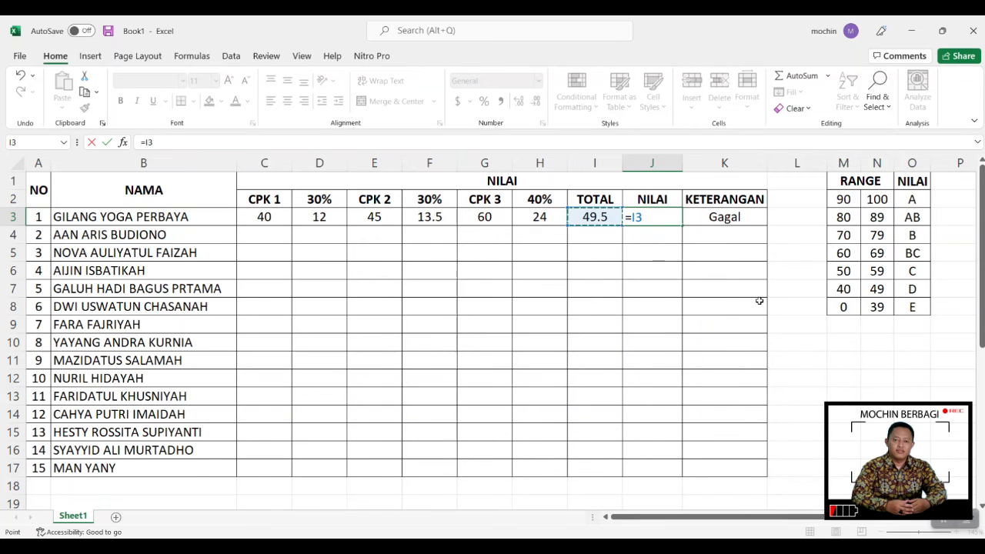
pyautogui.press('BackSpace')
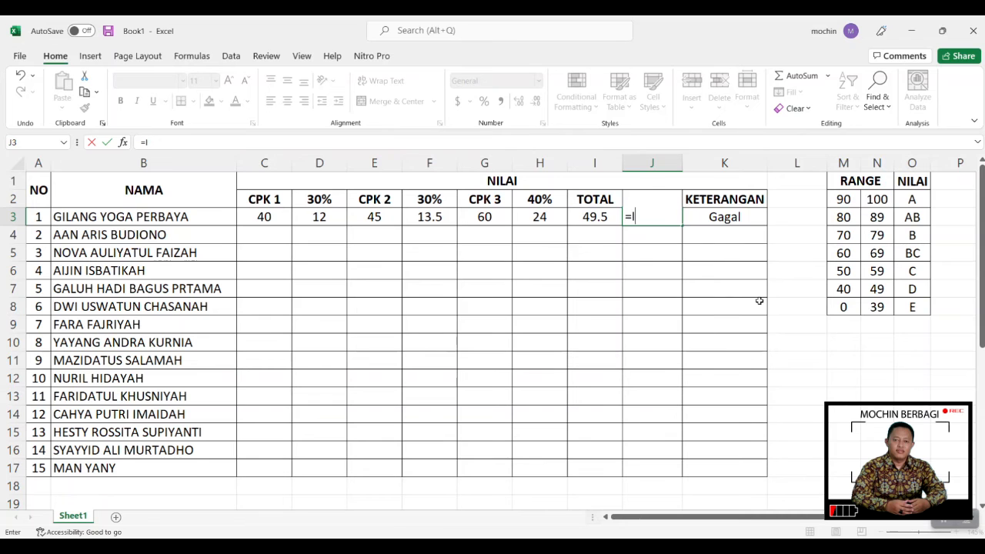
pyautogui.write('F(')
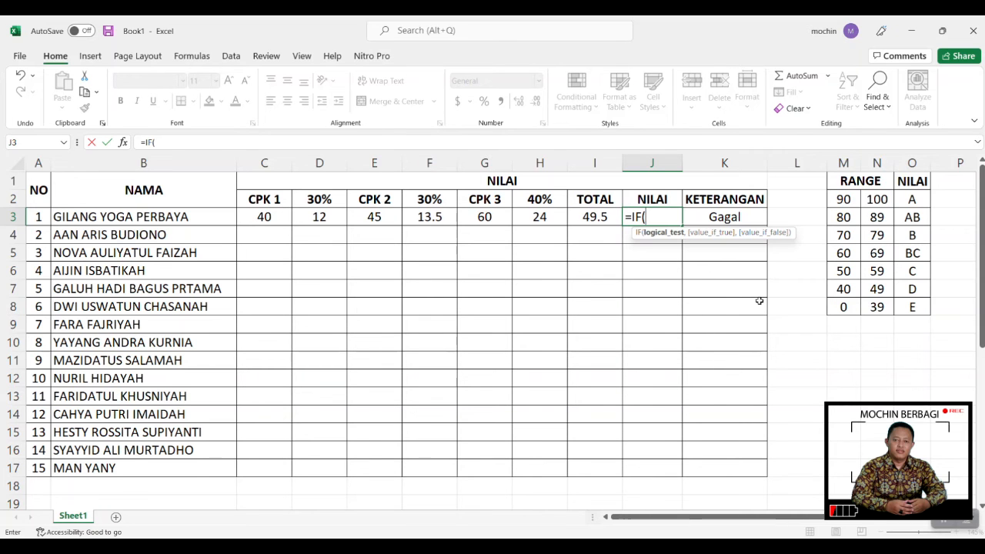
pyautogui.click(601, 221)
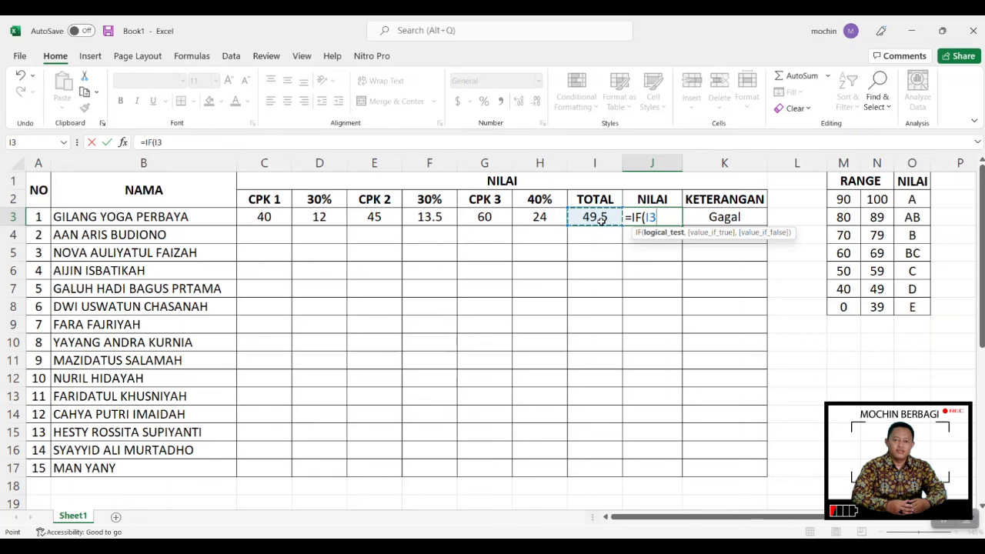
pyautogui.write('<=')
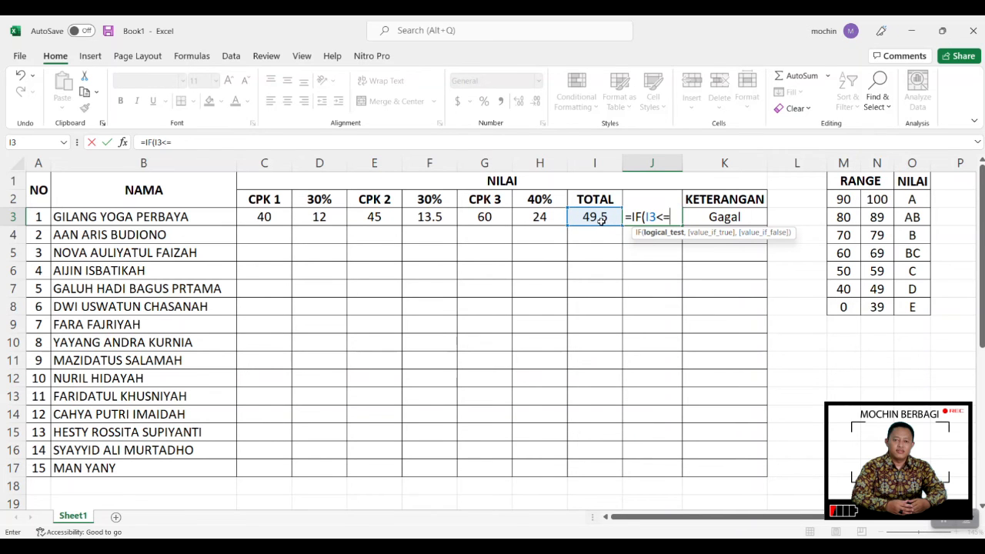
pyautogui.write('39')
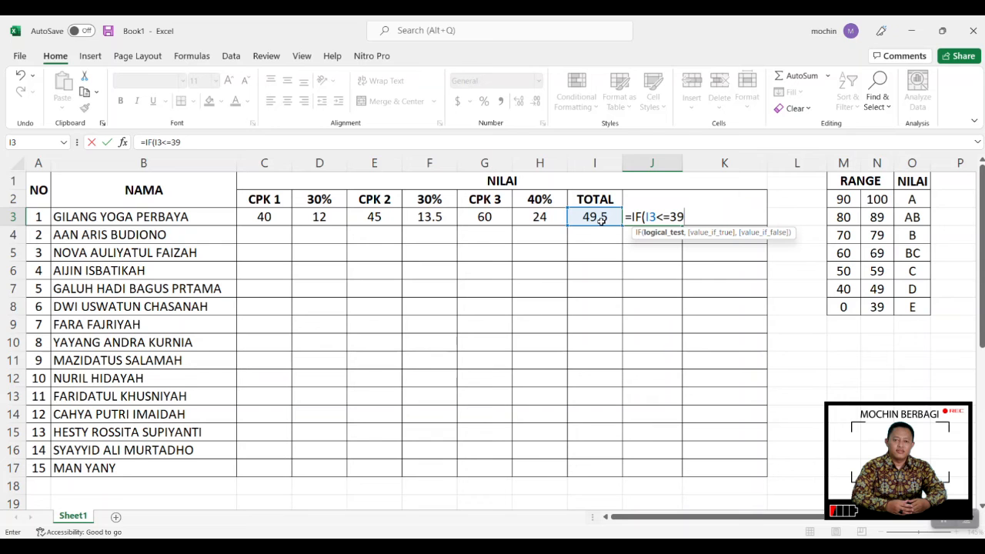
pyautogui.write(',')
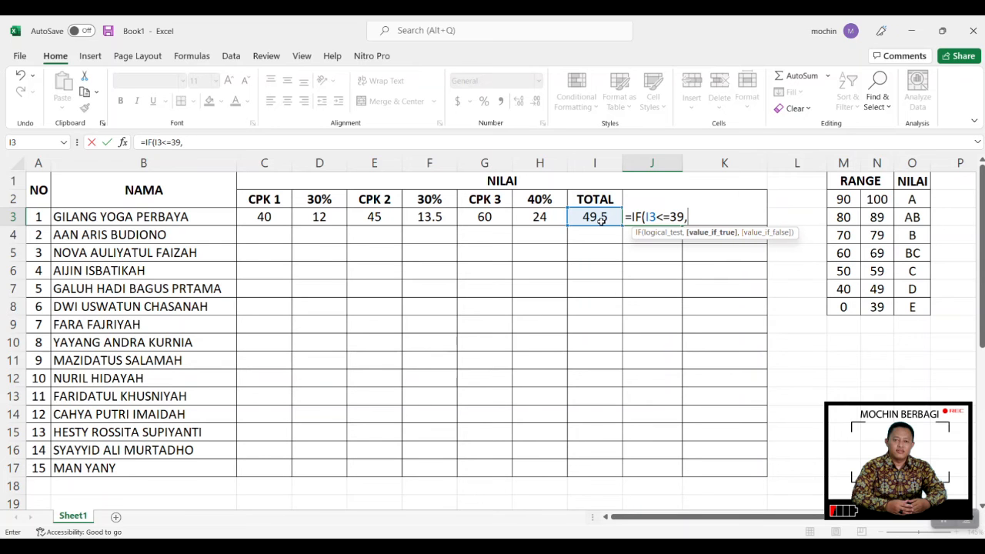
pyautogui.write('"E",')
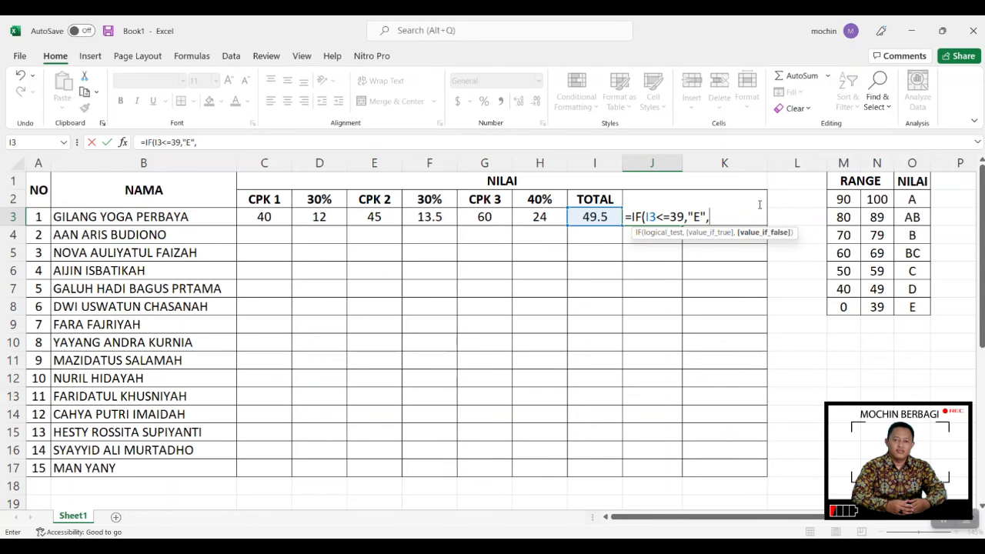
# - Extend the J3 formula with a nested condition for grade D: IF(I3<=49,"D",
pyautogui.write('IF')
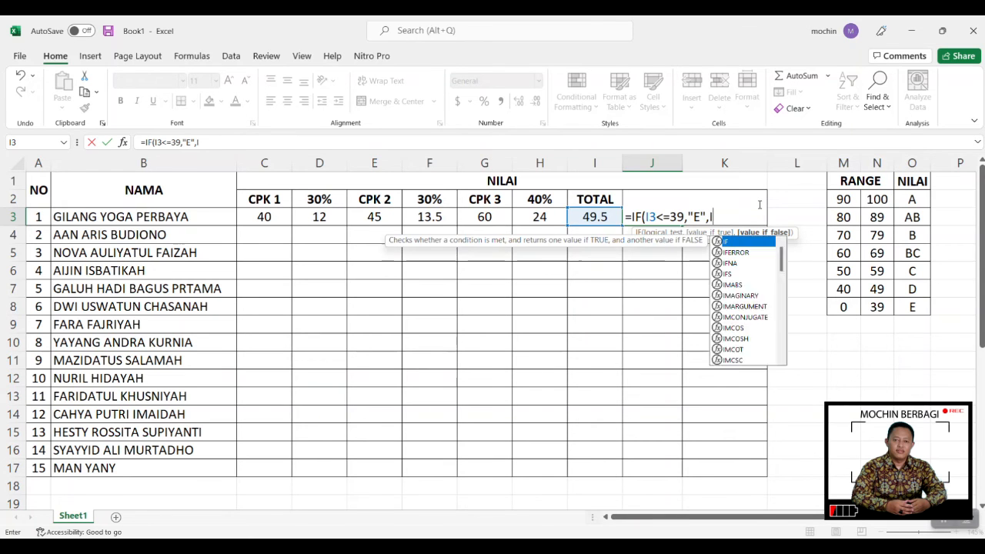
pyautogui.write('(')
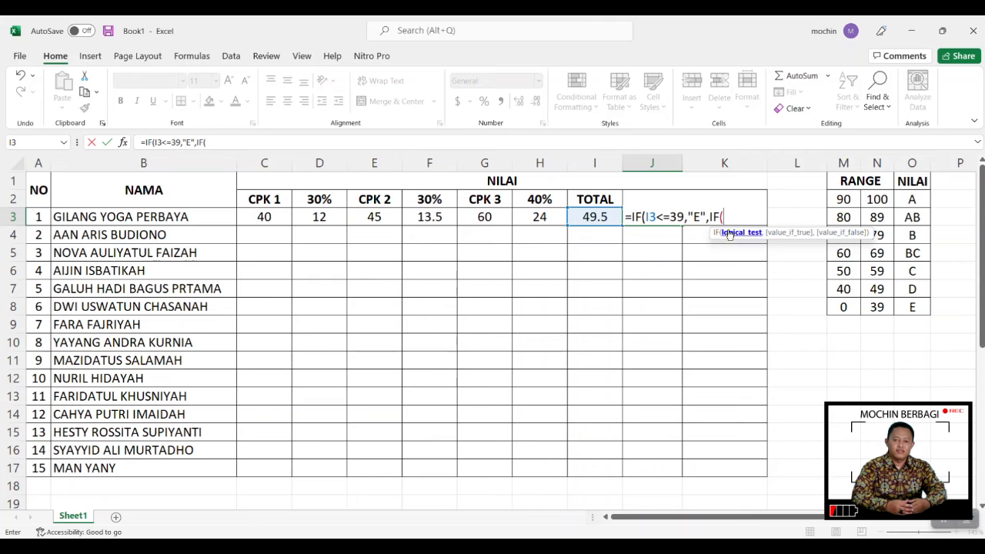
pyautogui.click(592, 217)
pyautogui.write('<=')
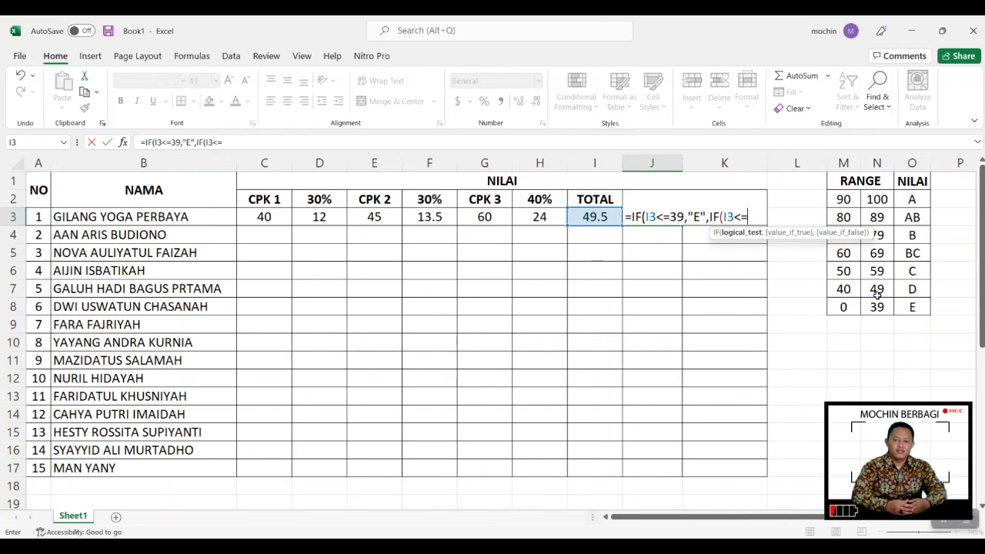
pyautogui.write('49,')
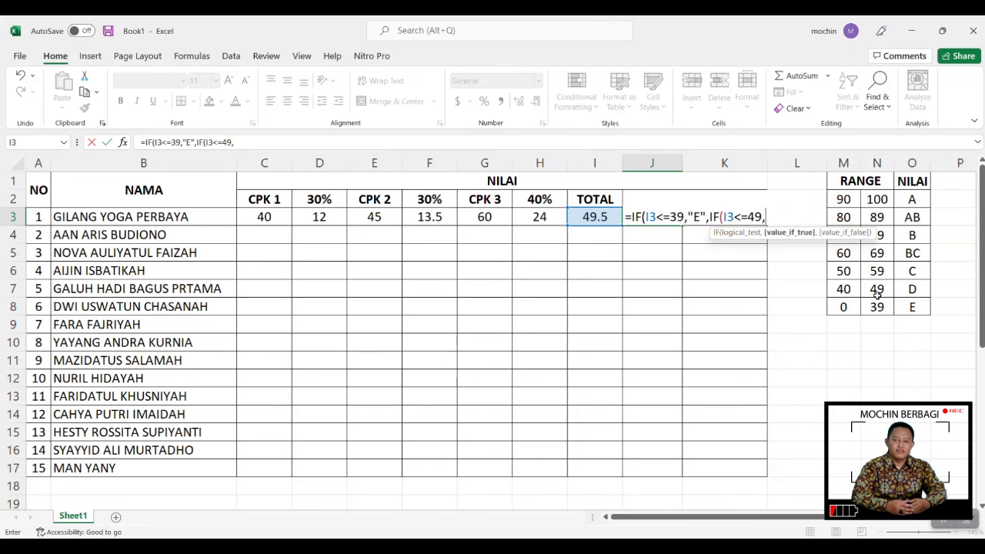
pyautogui.write('"d')
pyautogui.press('BackSpace')
pyautogui.write('D",')
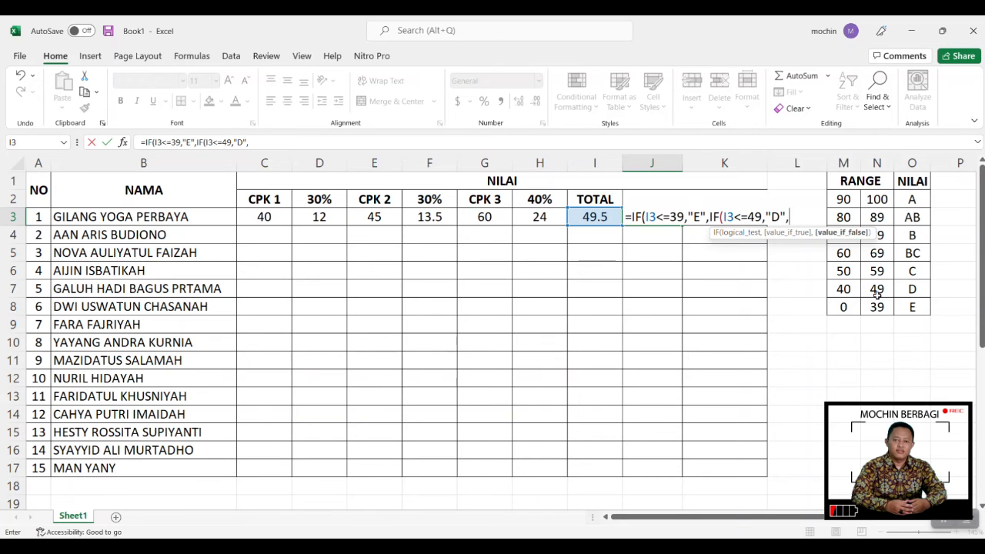
# - Extend the J3 formula with a nested condition for grade C: IF(I3<=59,"C",
pyautogui.write('IF')
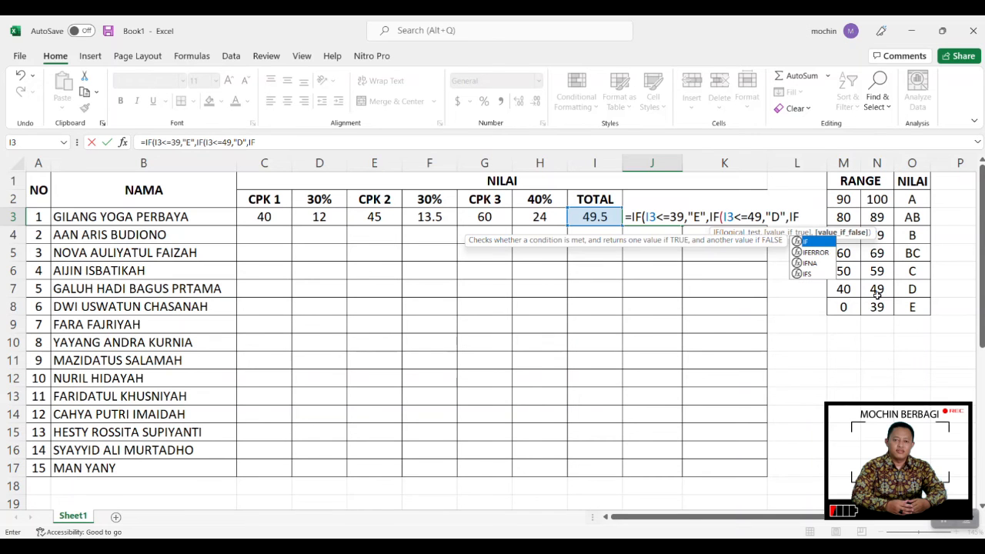
pyautogui.write('(')
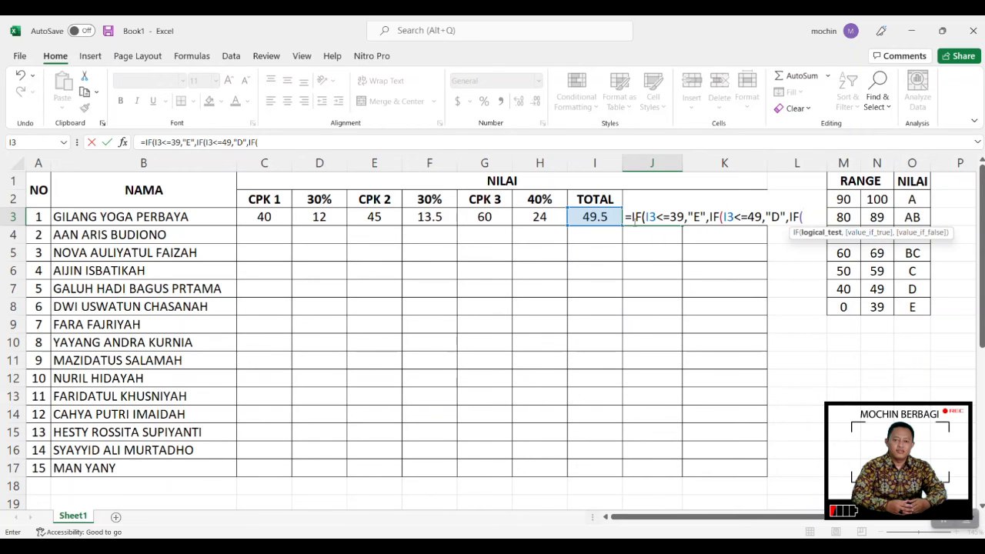
pyautogui.click(603, 215)
pyautogui.write('<=')
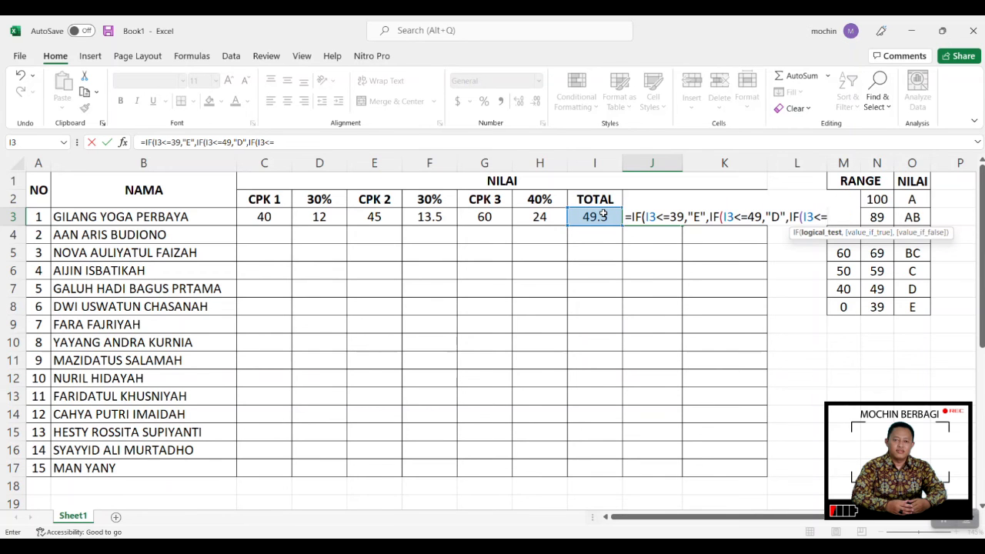
pyautogui.write('59')
pyautogui.write(',"')
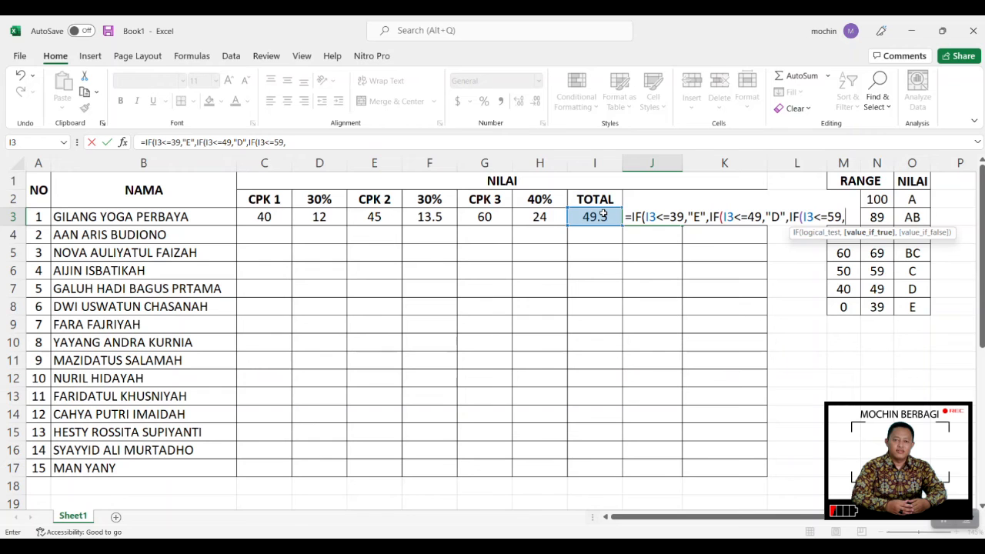
pyautogui.write('C",')
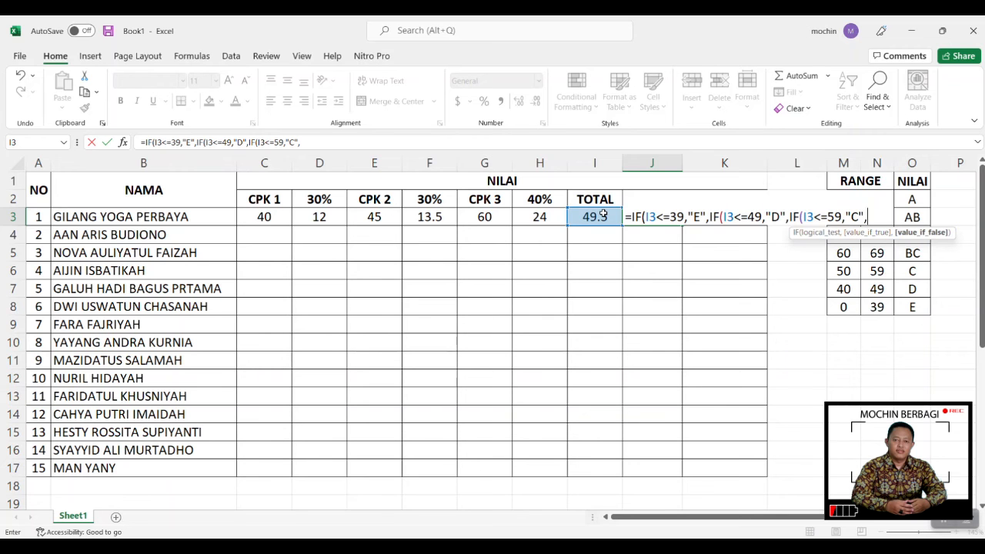
# - Extend the J3 formula with a nested condition for grade BC: IF(I3:I3=69,"BC",
pyautogui.write('IF(')
pyautogui.click(604, 216)
pyautogui.write(':=')
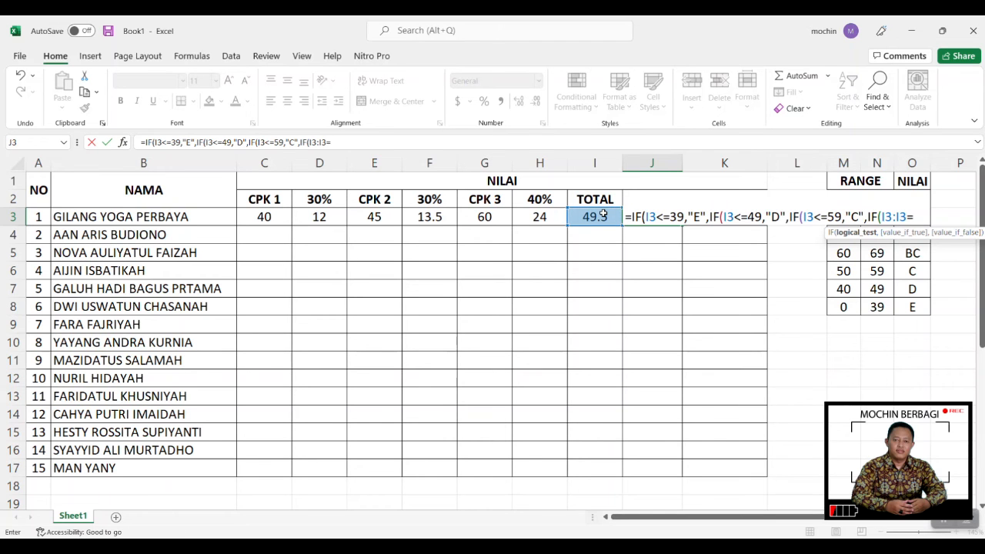
pyautogui.write('7')
pyautogui.press('BackSpace')
pyautogui.write('69,"')
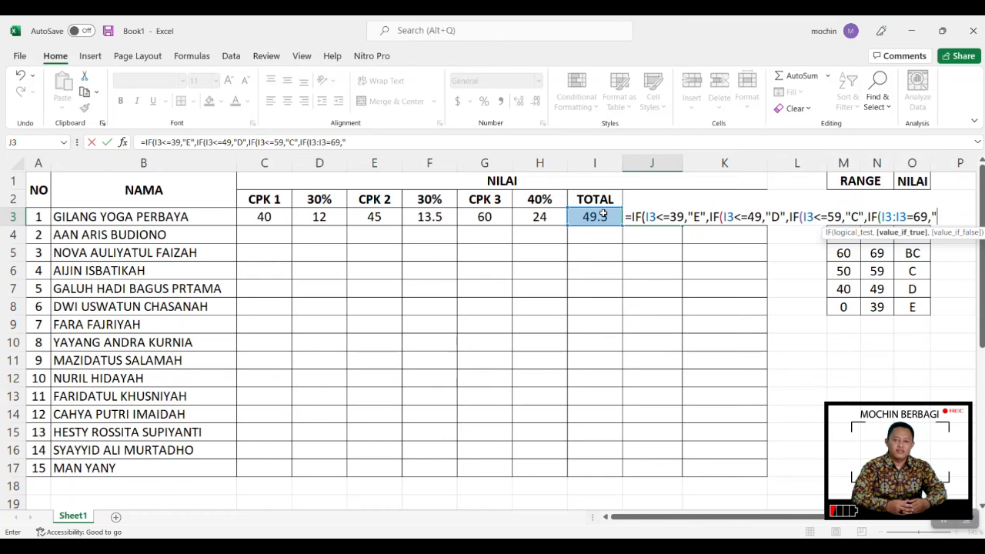
pyautogui.write('BC",')
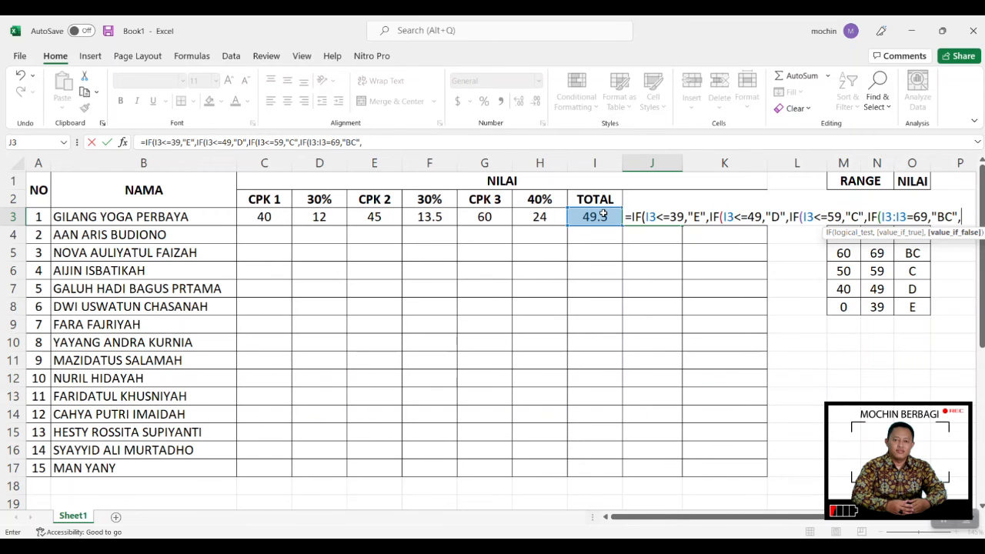
# - Extend the J3 formula with a nested condition for grade B, IF(I3<=79,"B", and open another nested IF
pyautogui.write('IF(')
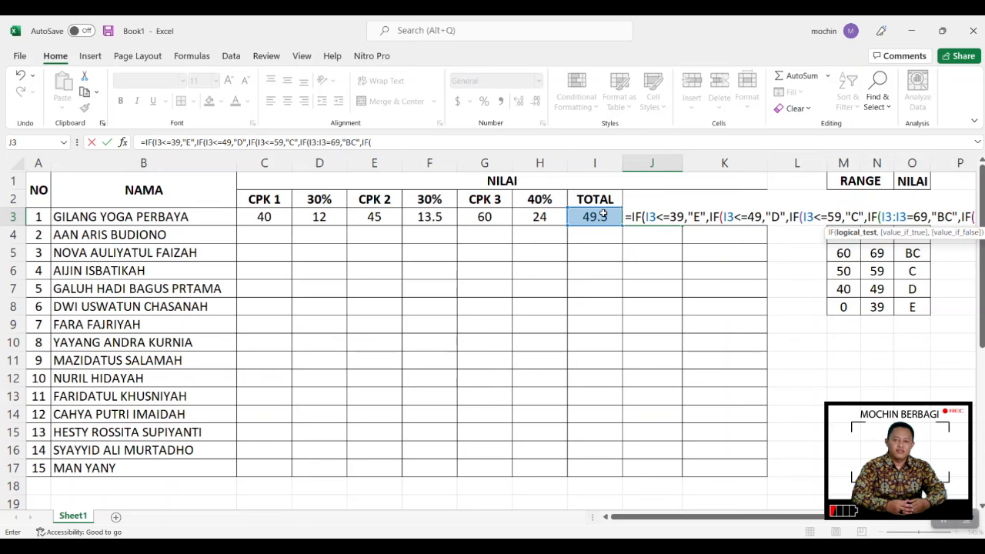
pyautogui.write('I3<')
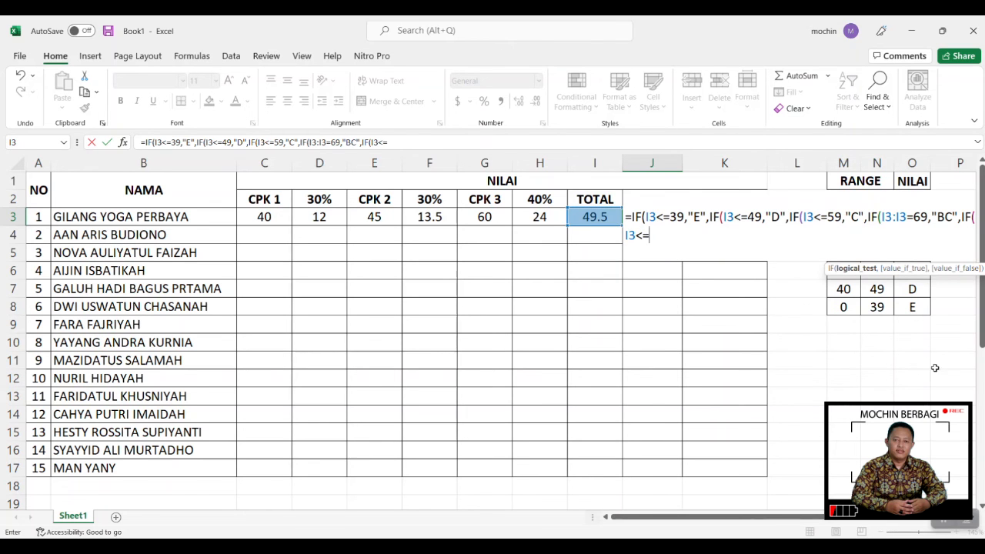
pyautogui.write('=79,')
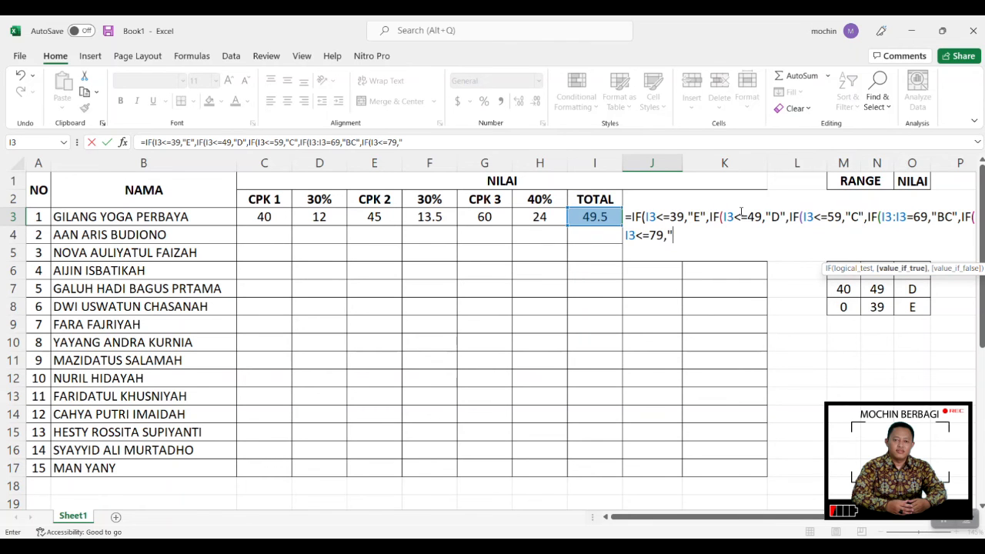
pyautogui.write('"B",IF(')
# - Fill the last nested IF in the J3 formula with the condition for grade AB: I3<=89,"AB",
pyautogui.click(595, 214)
pyautogui.write('<=8')
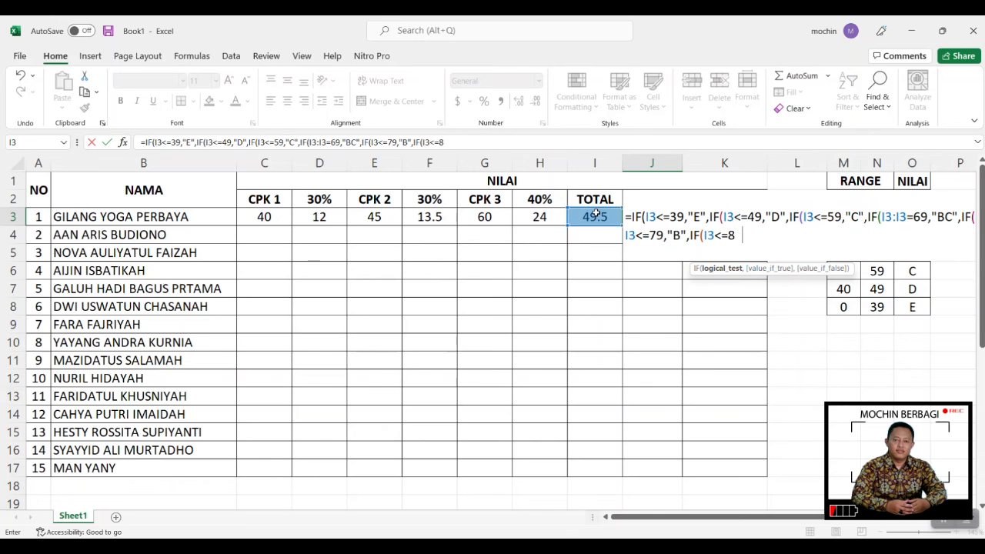
pyautogui.write('9,')
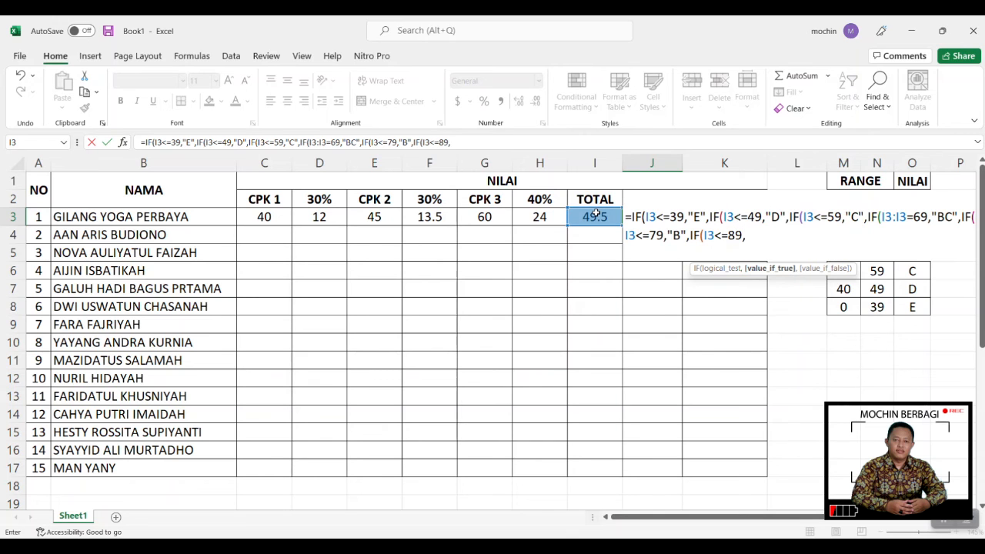
pyautogui.write('"A')
pyautogui.press('BackSpace')
pyautogui.write('AB,"A')
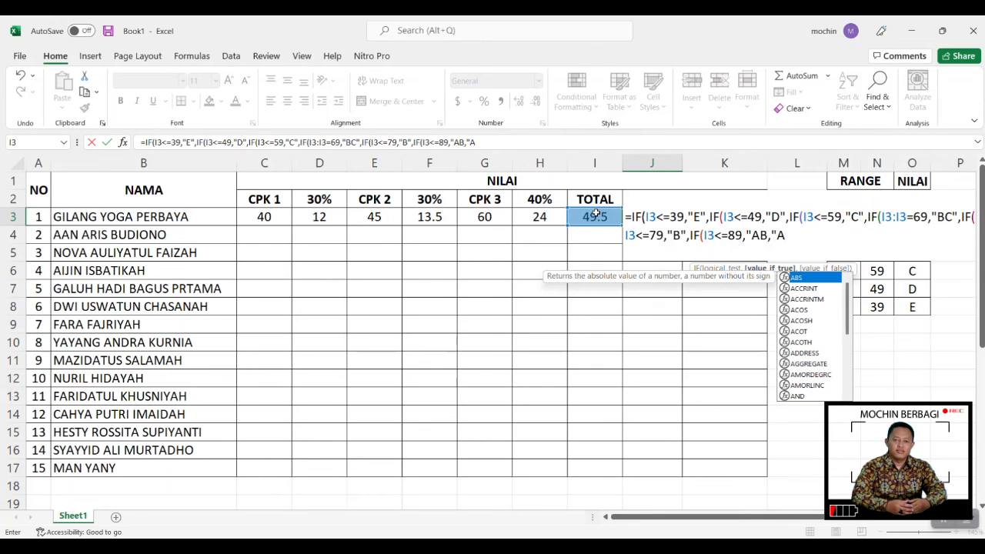
pyautogui.press('BackSpace')
pyautogui.press('BackSpace')
pyautogui.press('BackSpace')
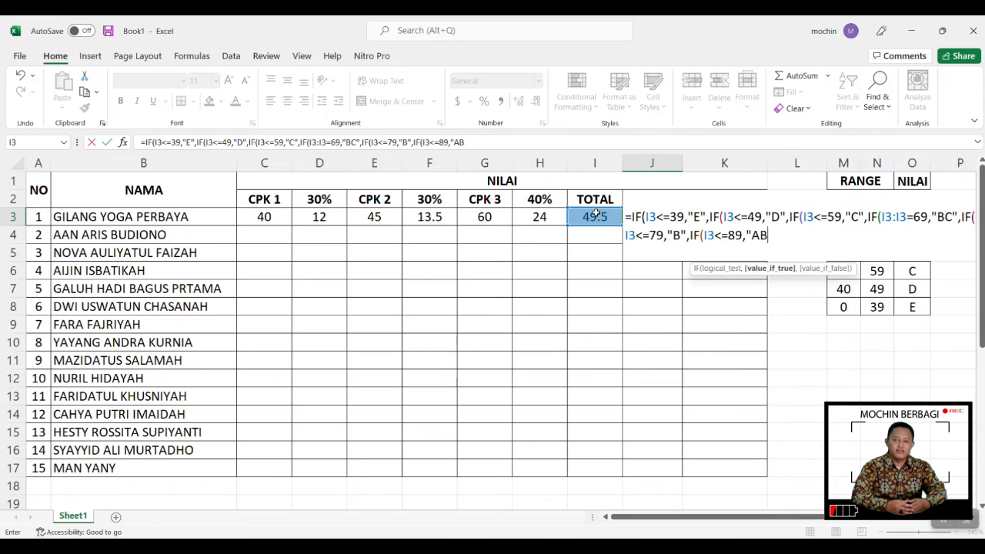
pyautogui.write(',')
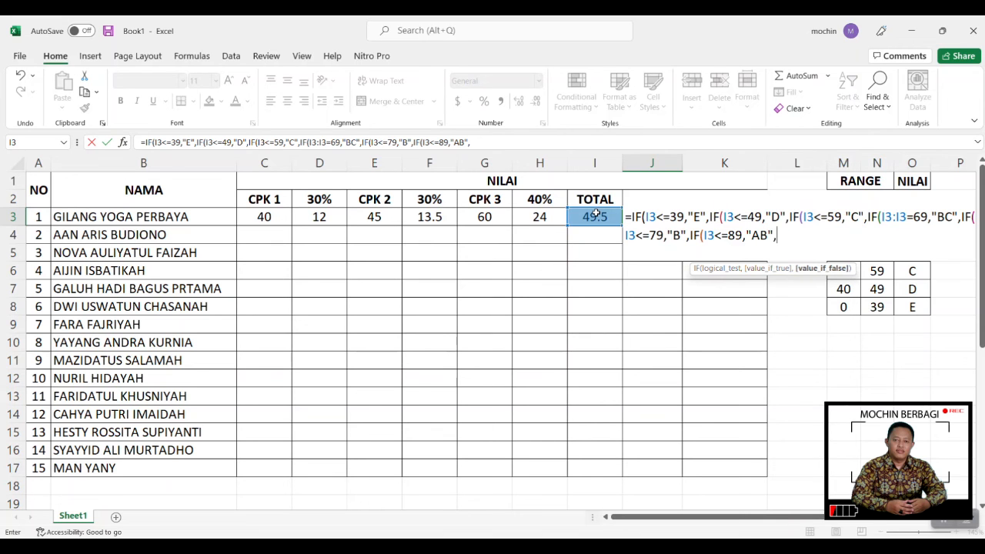
# - Finish the J3 formula with A as the final value-if-false and close all the nested IF parentheses
pyautogui.write('A)')
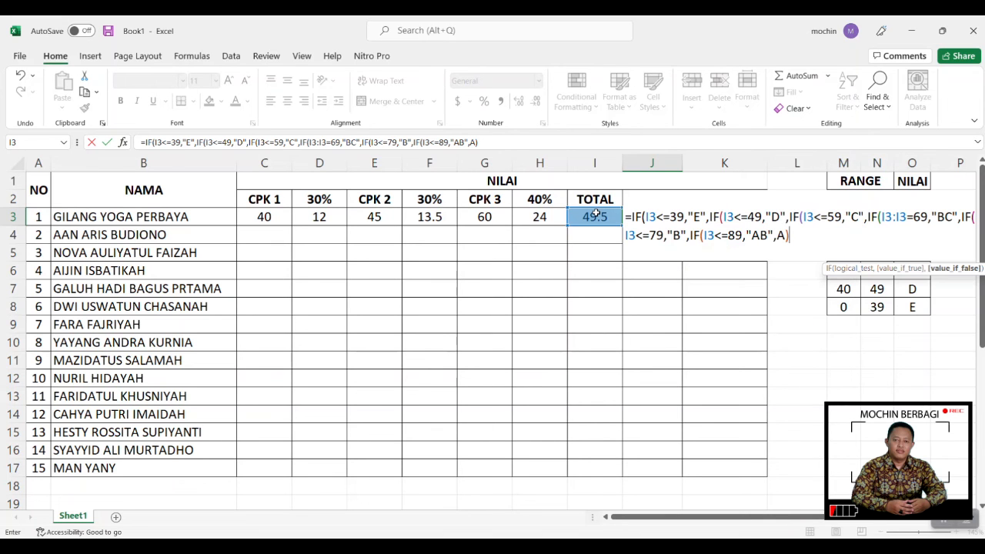
pyautogui.write('))))')
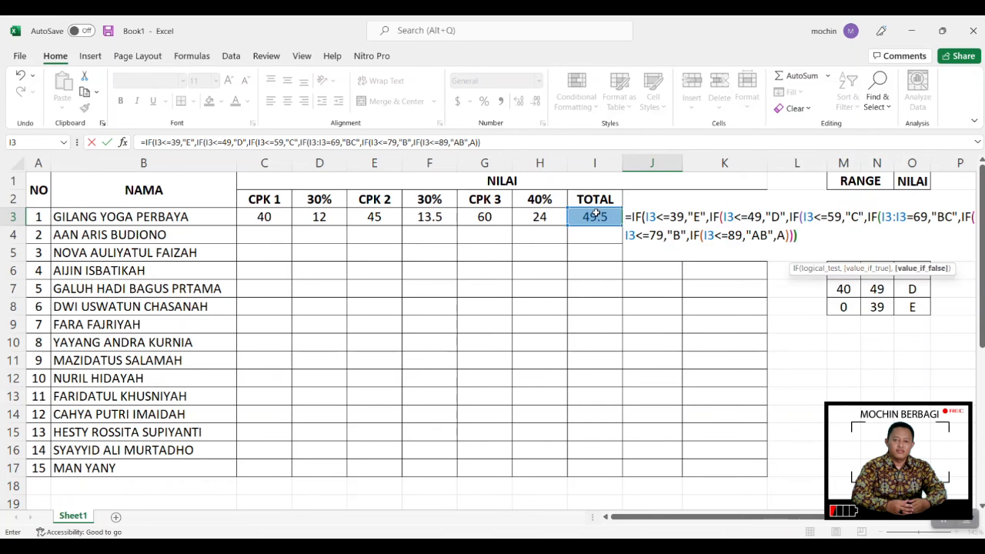
pyautogui.write(')')
pyautogui.press('Return')
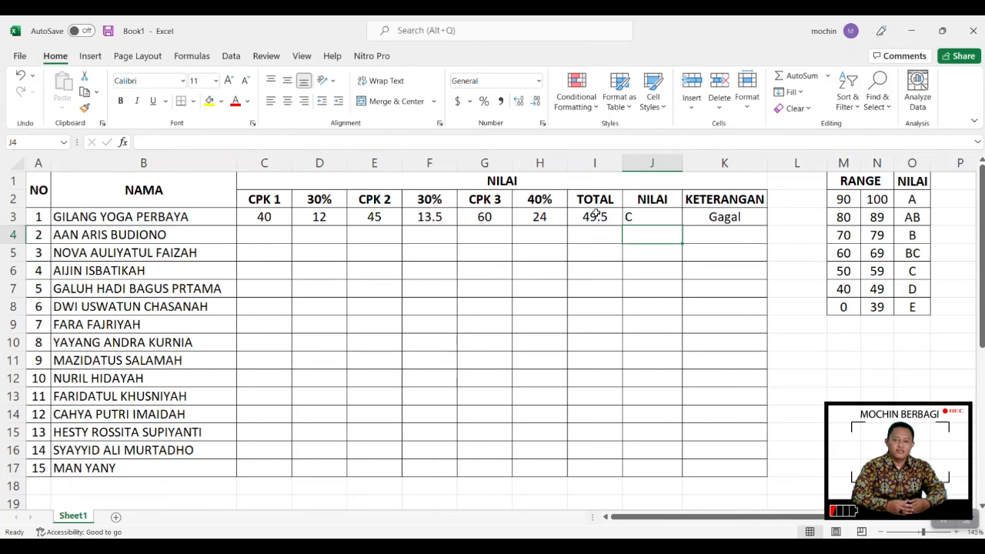
# - Center the contents of the NILAI grade column J horizontally
pyautogui.click(652, 162)
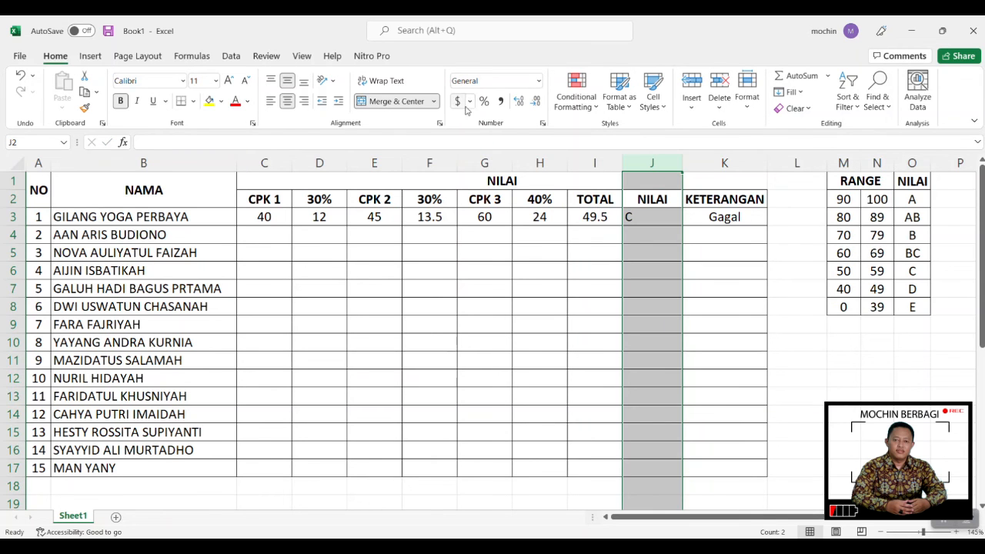
pyautogui.click(288, 100)
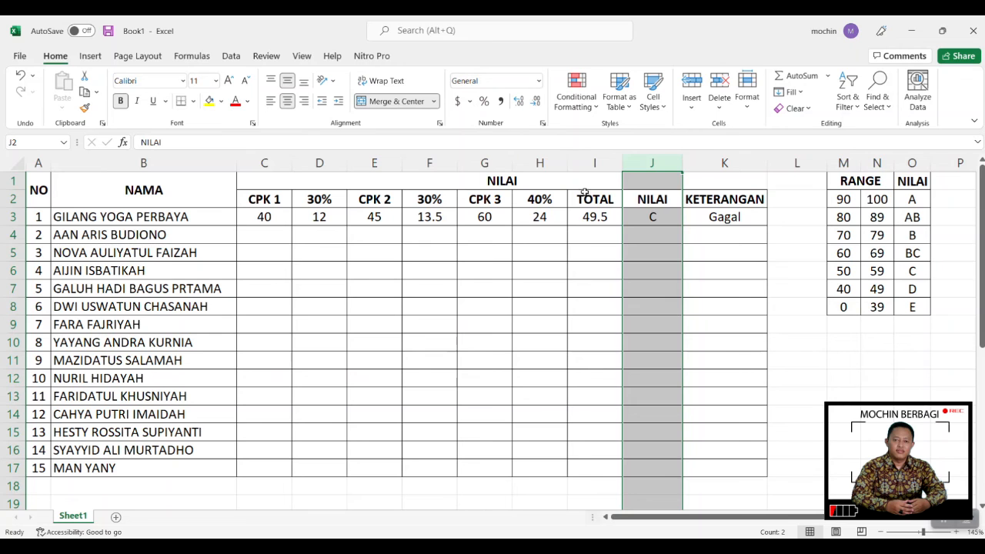
pyautogui.click(633, 213)
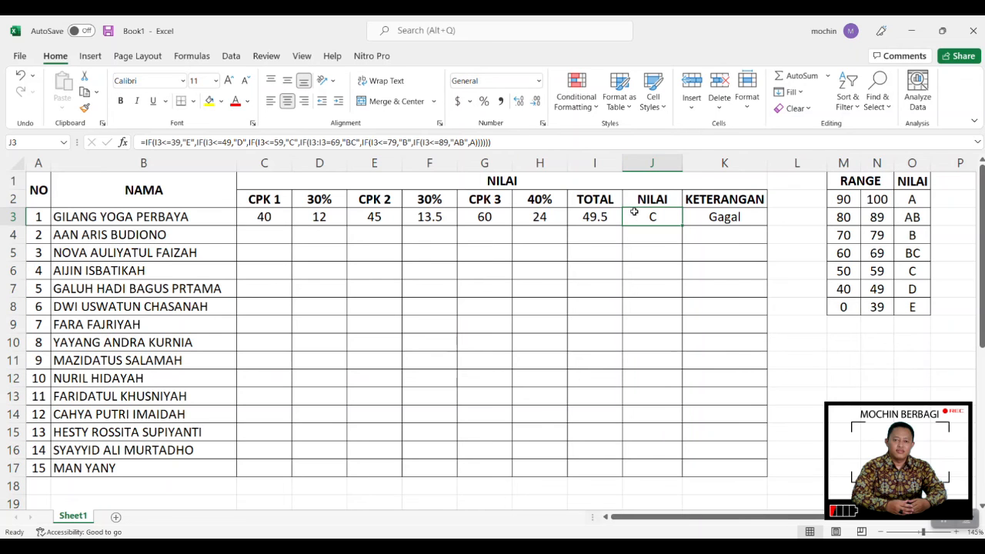
# - Test the formulas in row 3 by setting the CPK 1 score to 70 and the CPK 2 score to 89
pyautogui.click(280, 217)
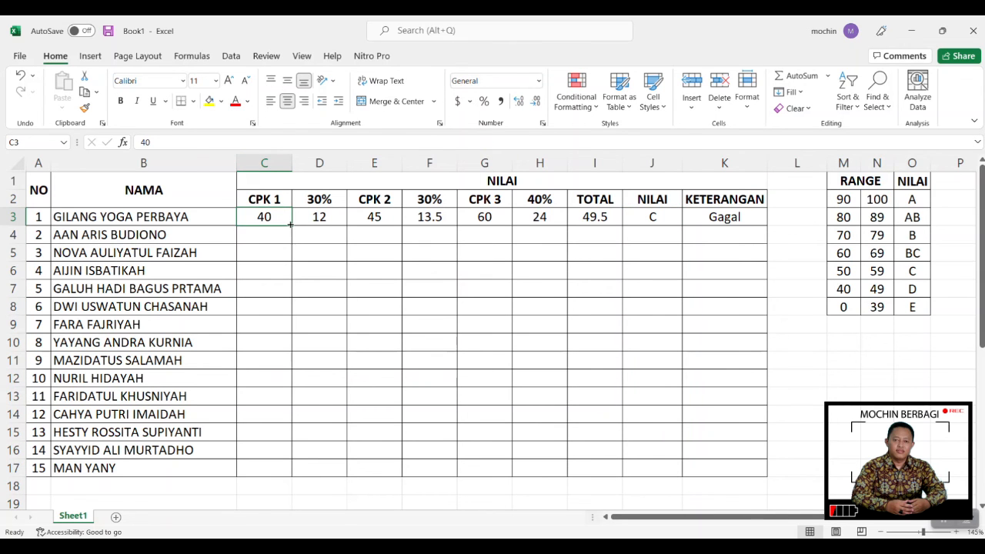
pyautogui.write('70')
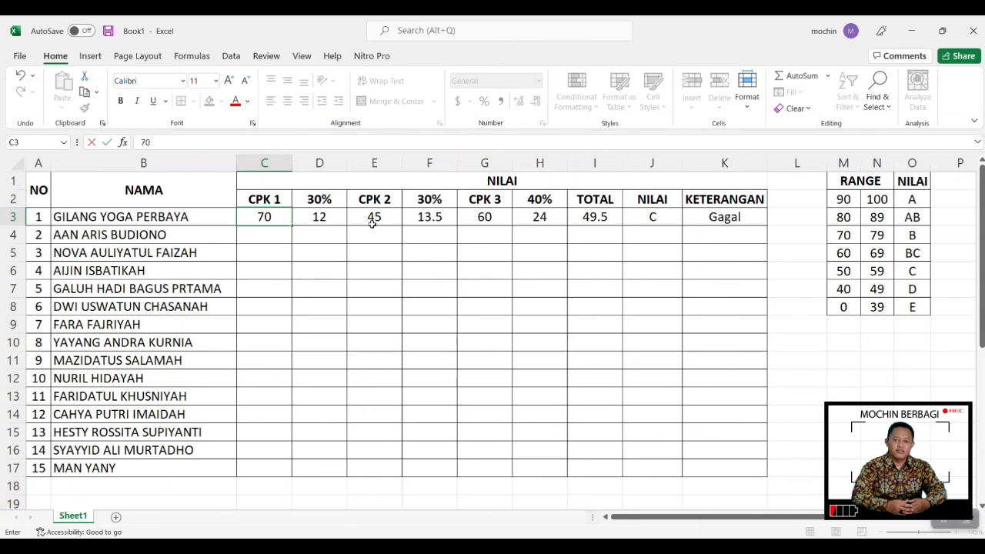
pyautogui.click(375, 218)
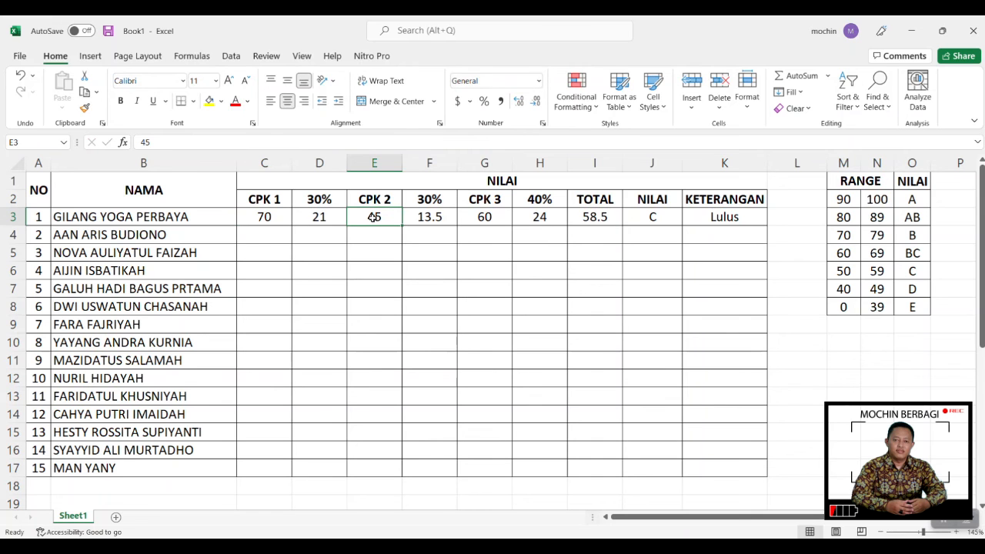
pyautogui.write('89')
pyautogui.click(385, 254)
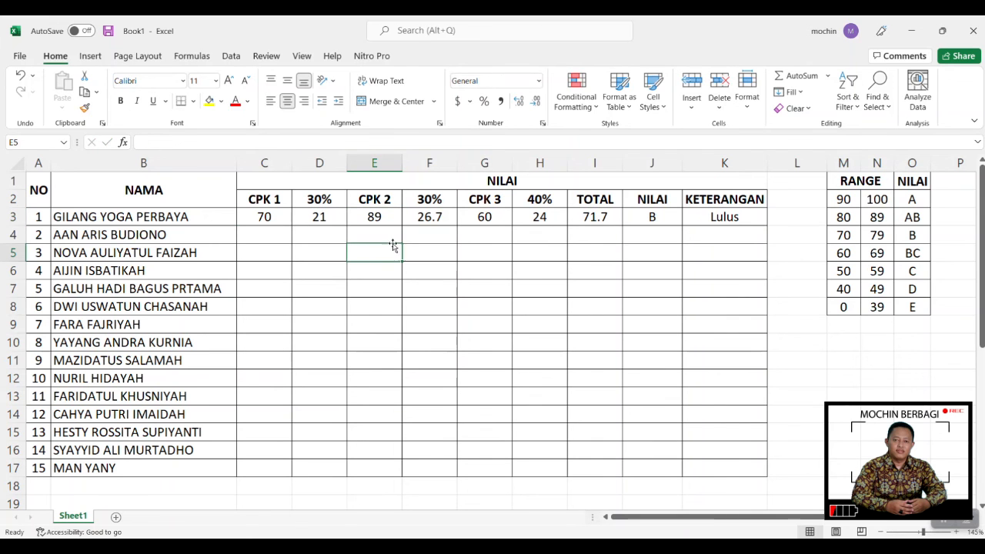
# - Compare row 3's total and grade with the range table, and set the CPK 3 score in G3 to 89
pyautogui.click(494, 217)
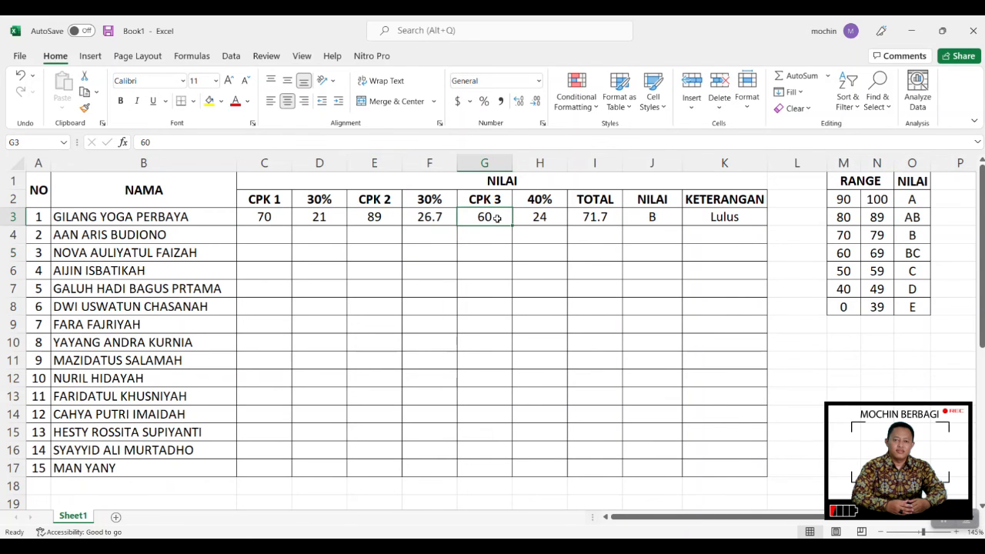
pyautogui.click(665, 219)
pyautogui.click(608, 218)
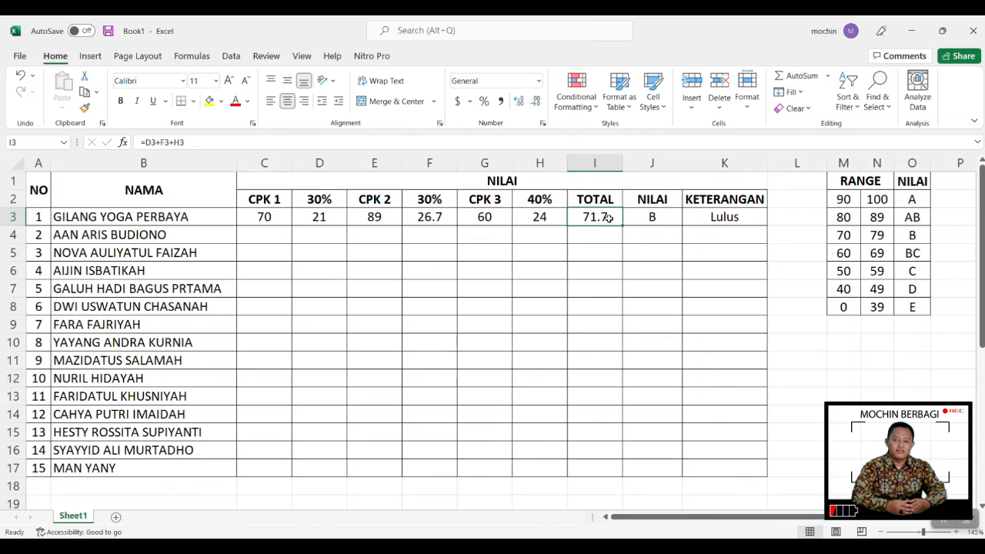
pyautogui.click(841, 237)
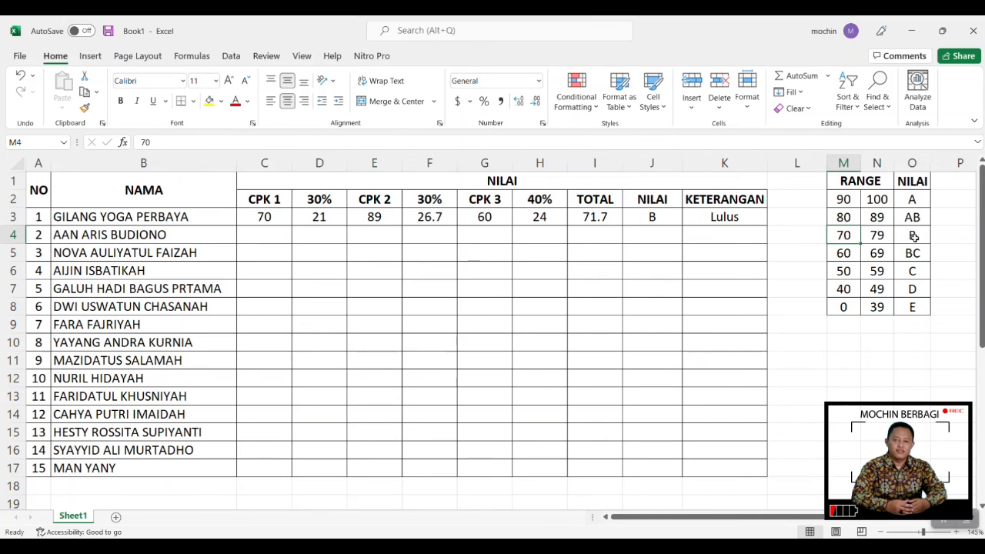
pyautogui.click(697, 223)
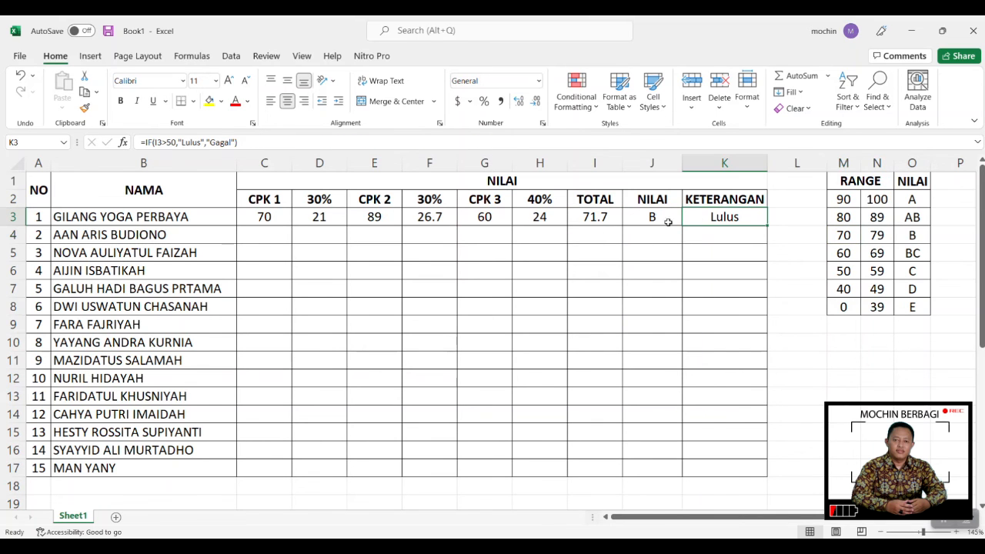
pyautogui.click(484, 221)
pyautogui.write('89')
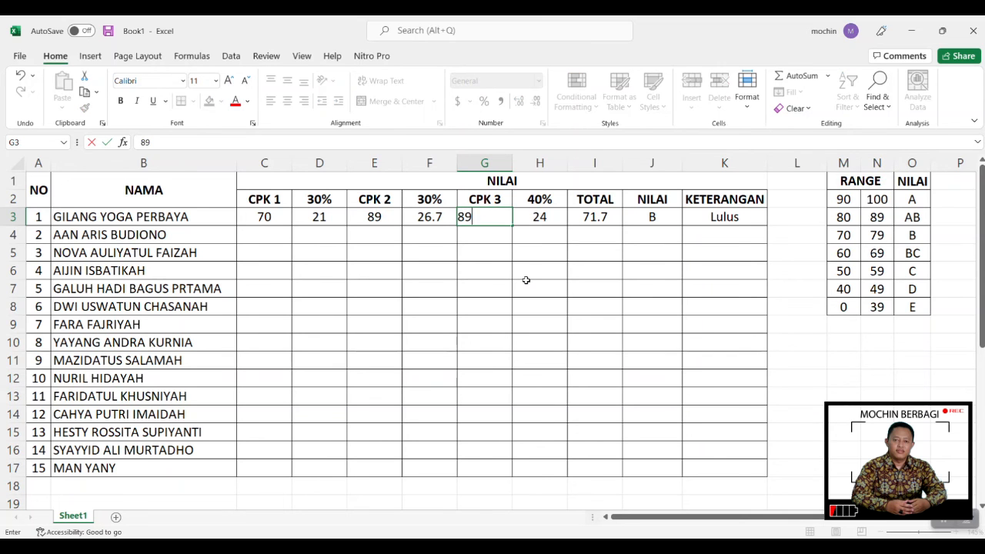
pyautogui.click(526, 281)
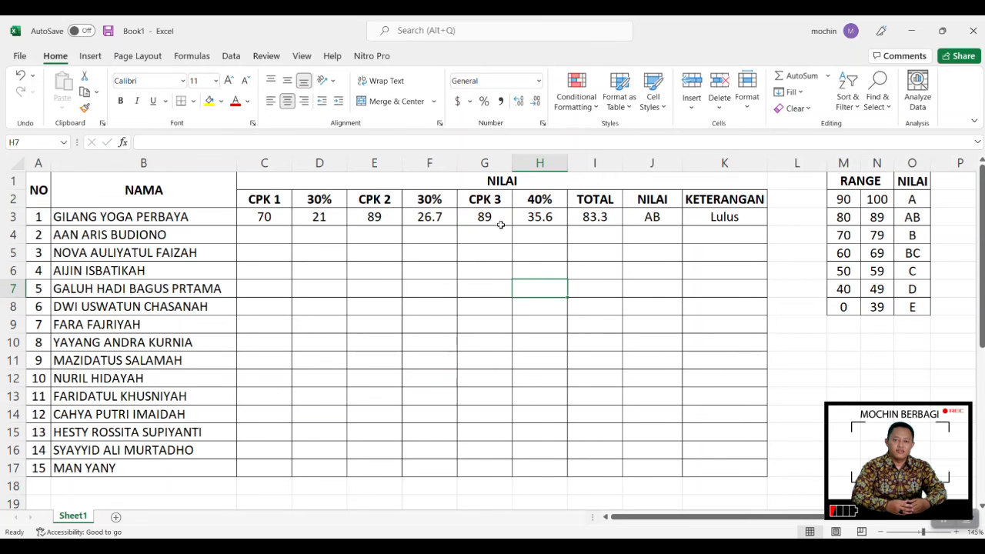
pyautogui.click(612, 225)
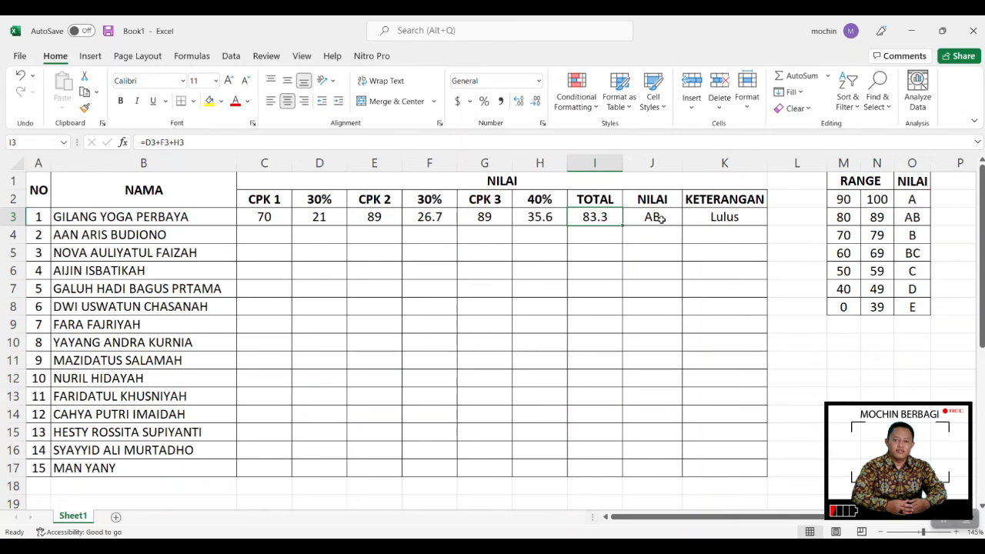
# - Test the lowest grade by setting the CPK 1, CPK 2 and CPK 3 scores in row 3 to 0
pyautogui.click(279, 222)
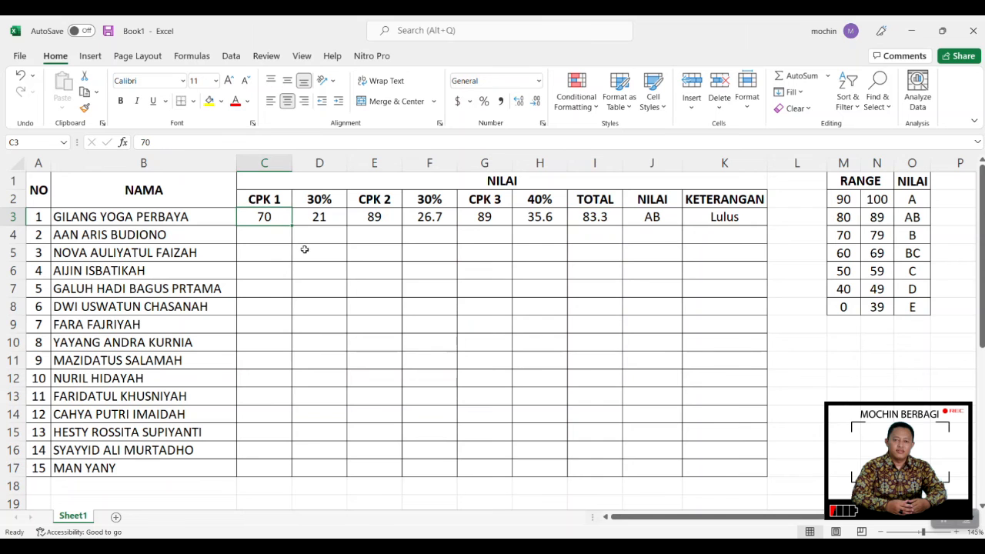
pyautogui.write('0')
pyautogui.click(312, 255)
pyautogui.click(373, 221)
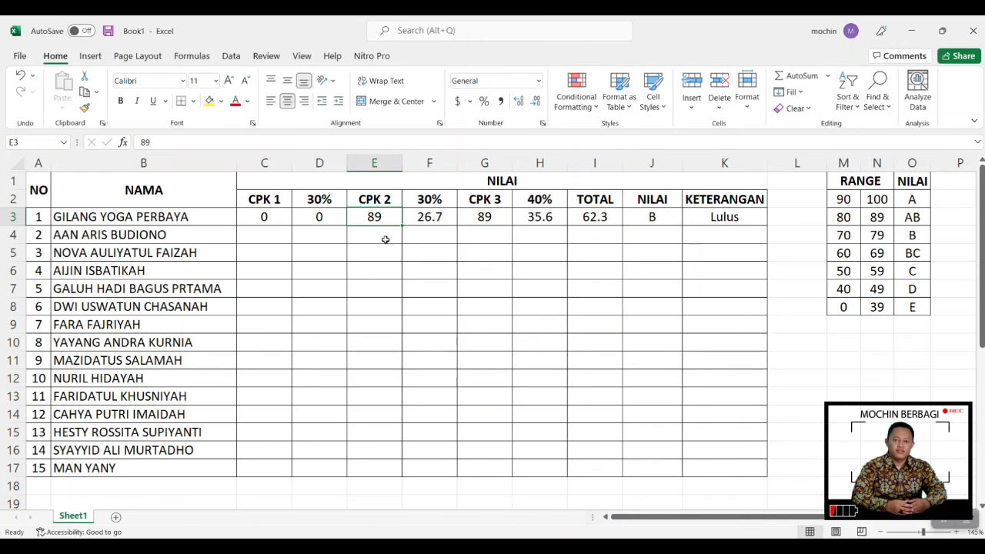
pyautogui.write('0')
pyautogui.press('Return')
pyautogui.click(483, 216)
pyautogui.write('0')
pyautogui.click(493, 256)
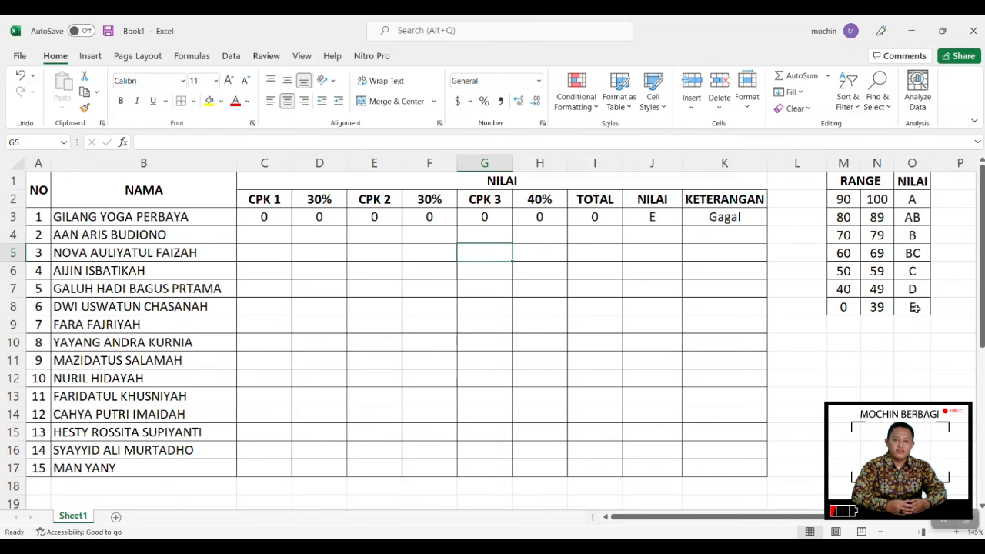
# - Set the row 3 scores to 90 for CPK 1, 90 for CPK 2 and 94 for CPK 3
pyautogui.click(255, 218)
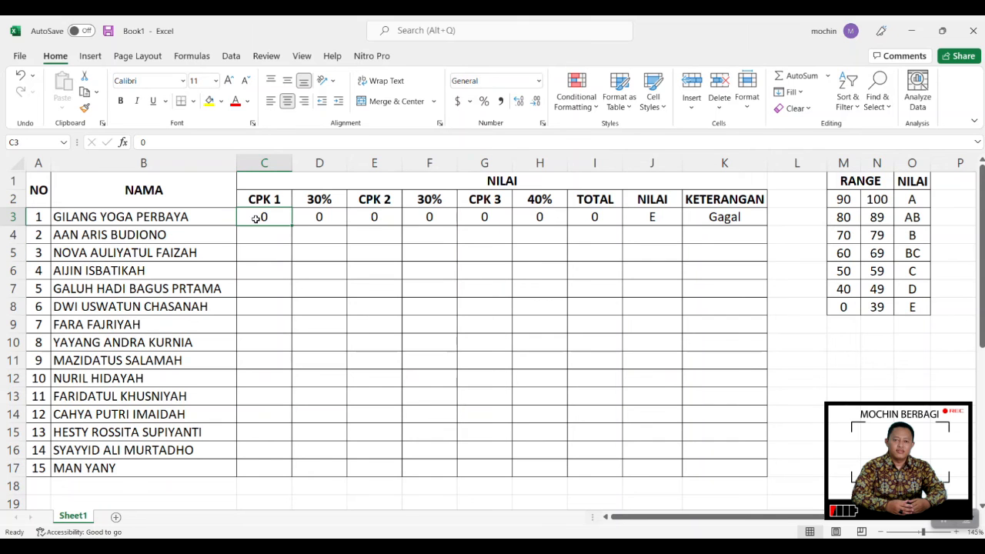
pyautogui.write('90')
pyautogui.click(372, 219)
pyautogui.write('90')
pyautogui.click(505, 221)
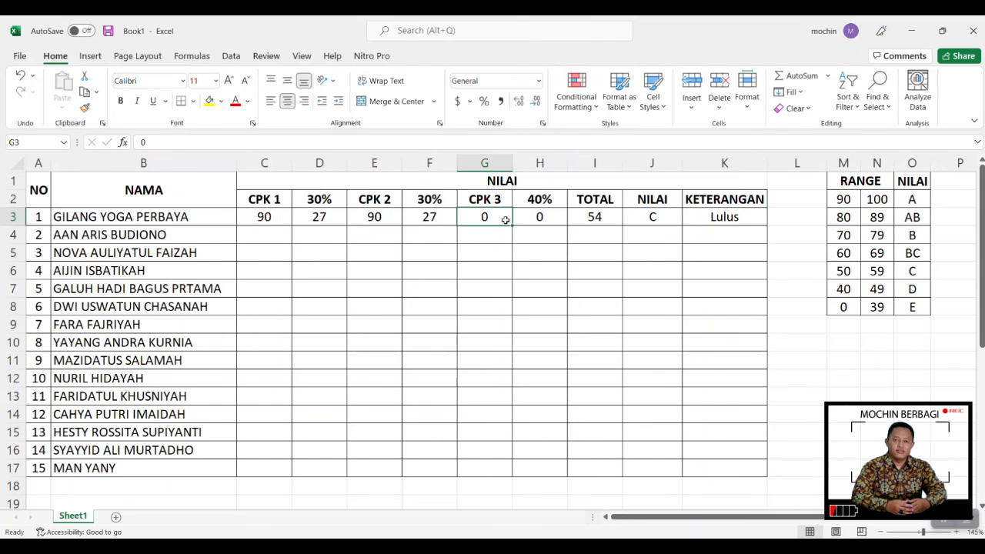
pyautogui.write('94')
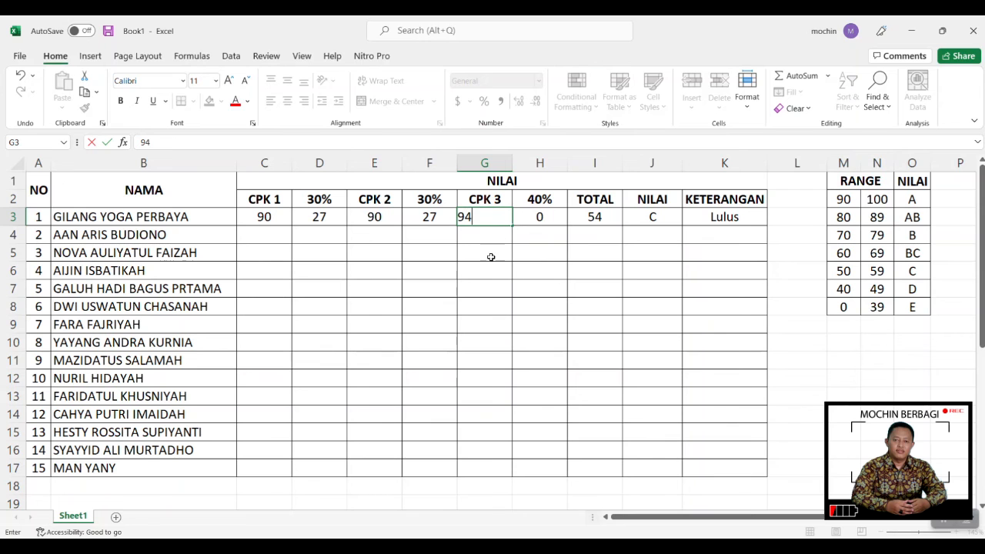
pyautogui.click(491, 257)
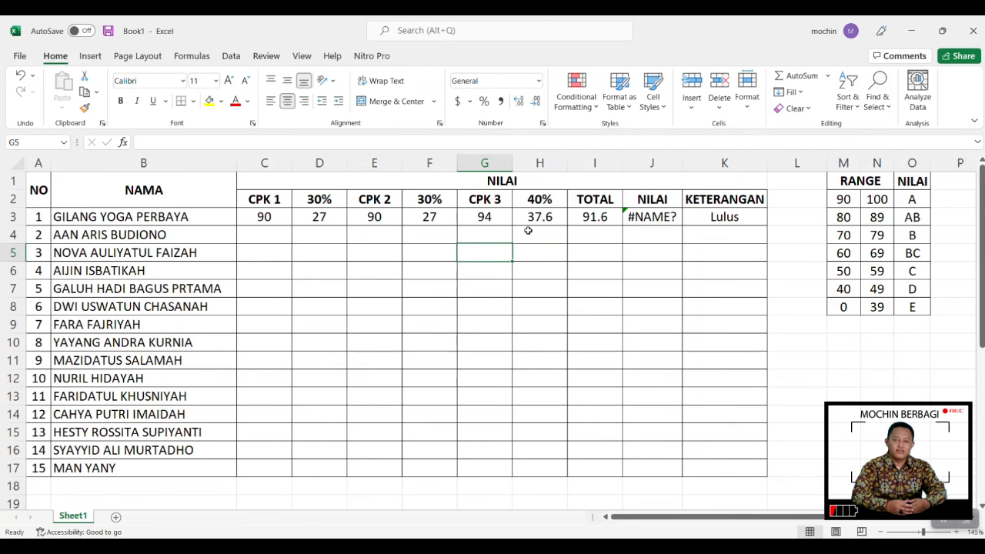
# - Correct the J3 grade formula by enclosing its final value A in quotation marks, and check the result
pyautogui.click(504, 219)
pyautogui.click(631, 217)
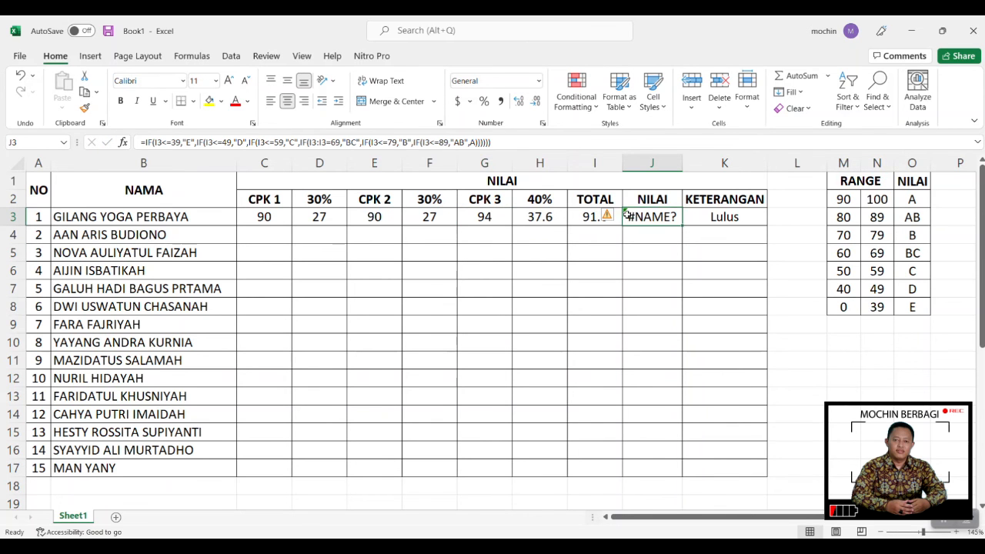
pyautogui.click(471, 143)
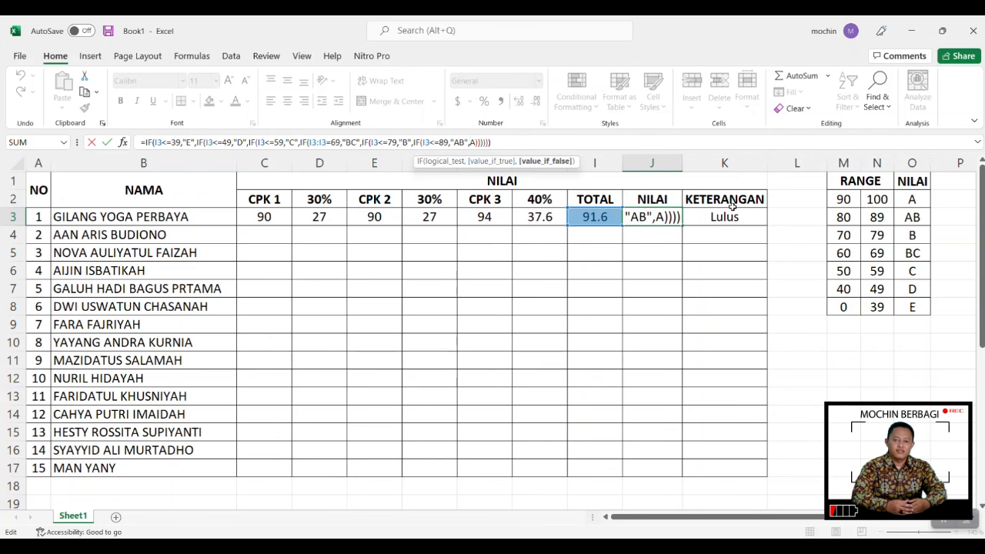
pyautogui.write('"A')
pyautogui.press('Return')
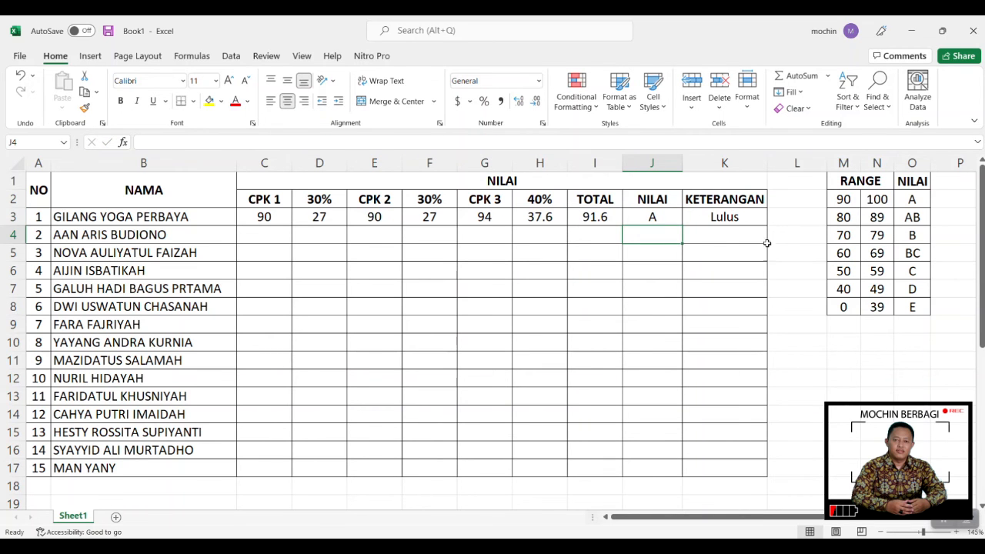
pyautogui.click(665, 219)
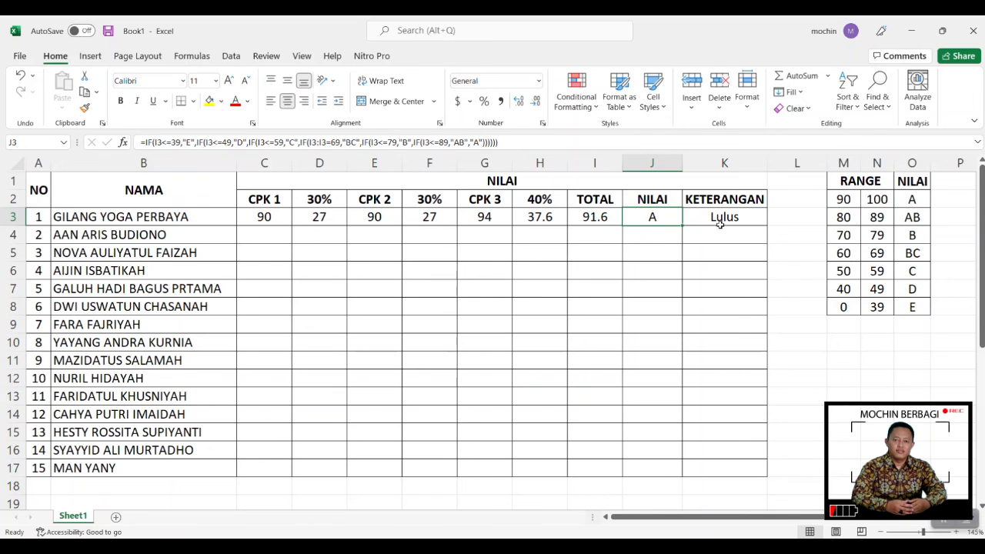
pyautogui.click(748, 267)
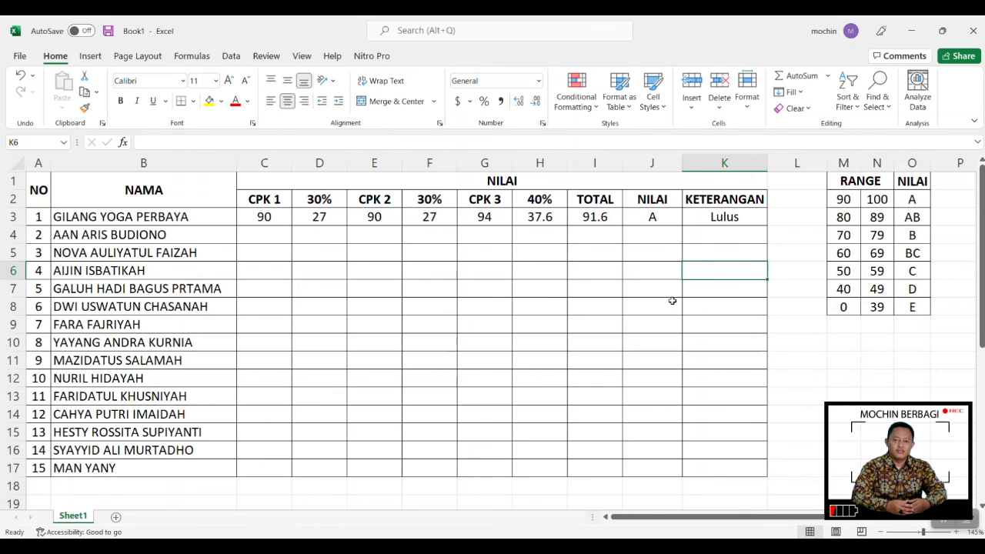
pyautogui.click(643, 222)
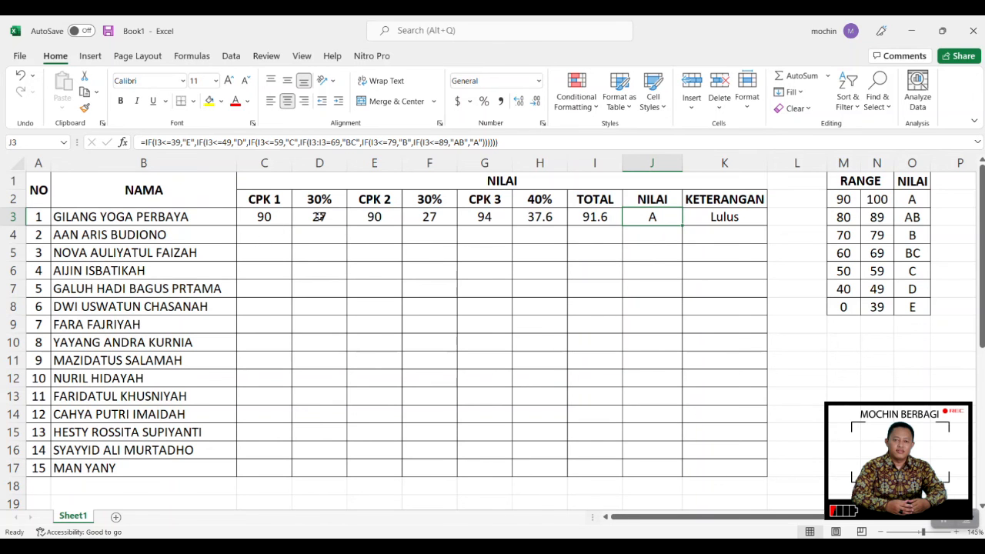
# - Make the weight reference in the D3 formula absolute so that it reads =C3*$D$2
pyautogui.click(319, 217)
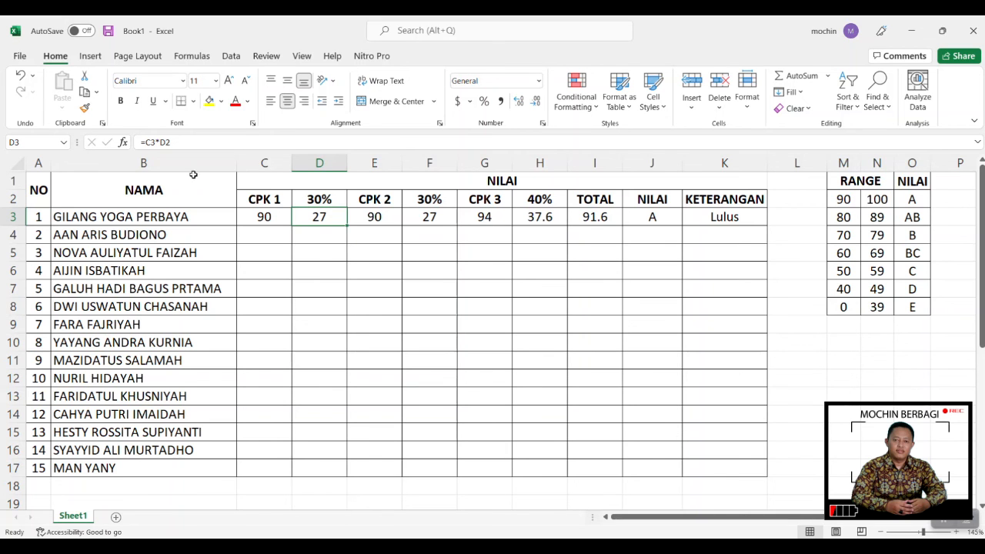
pyautogui.click(162, 143)
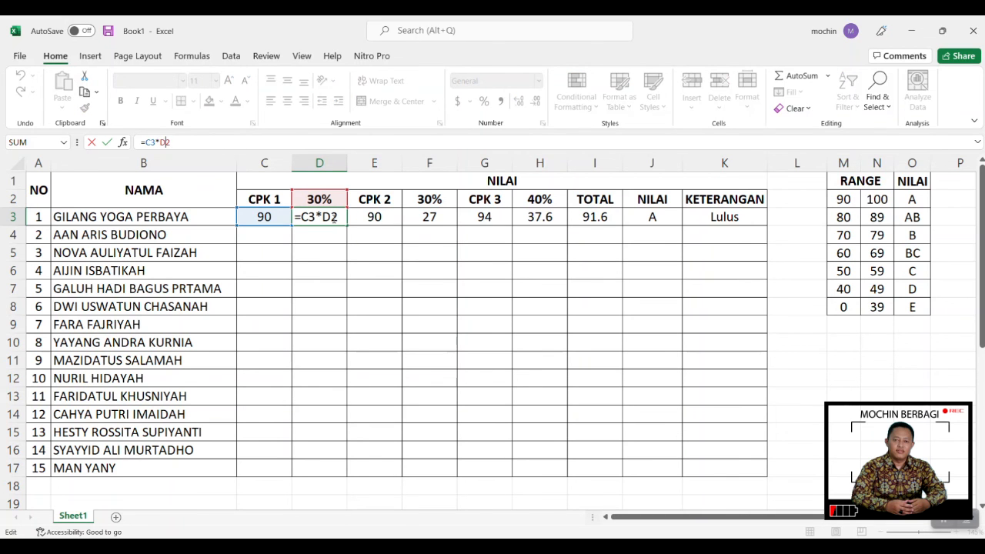
pyautogui.press('F4')
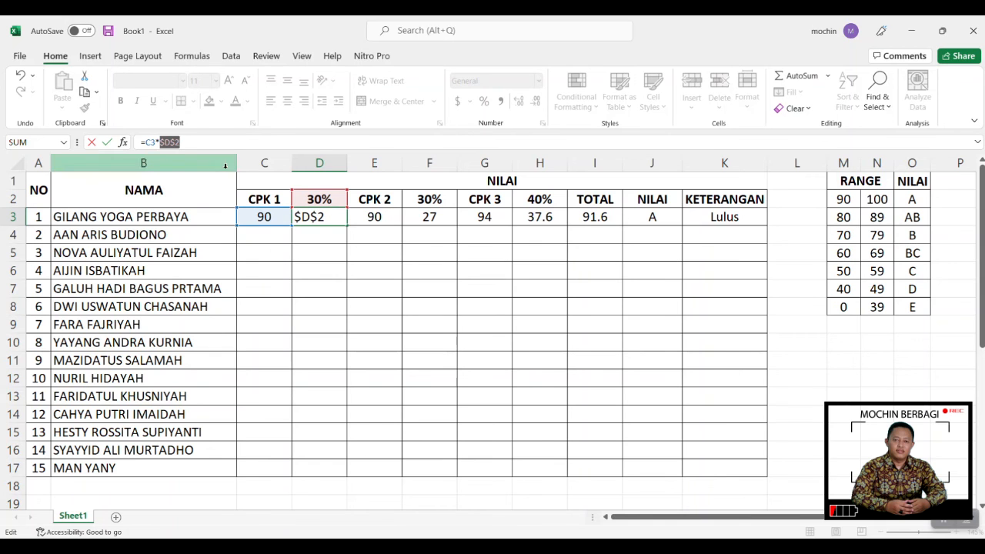
pyautogui.press('Return')
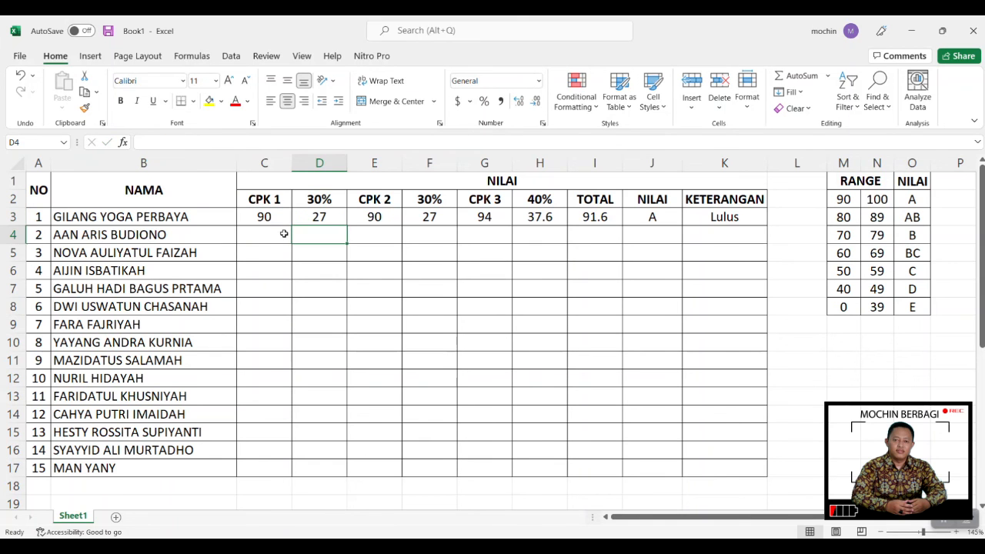
pyautogui.click(334, 223)
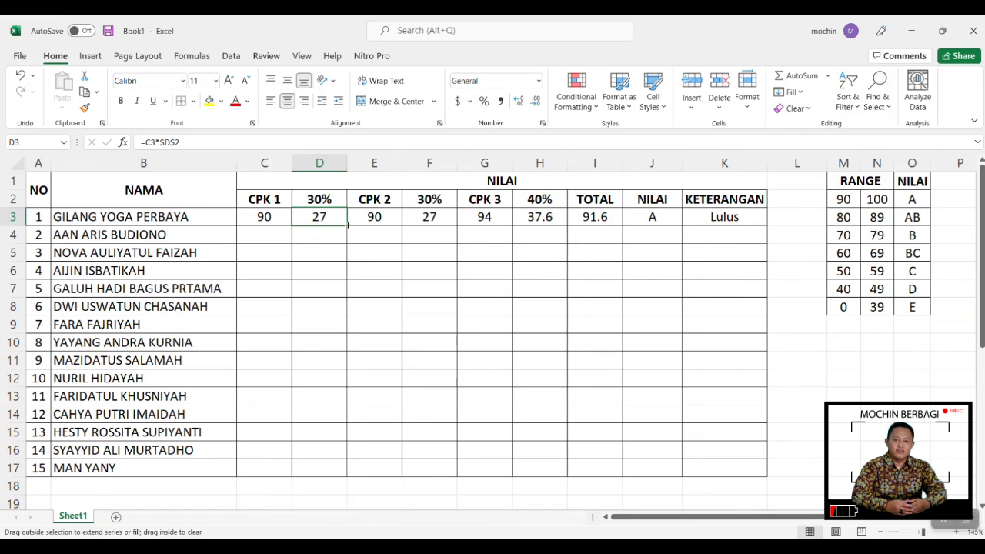
# - Copy the D3 formula down to D4 and check that its weight reference still points to $D$2
pyautogui.moveTo(347, 224); pyautogui.dragTo(348, 248)
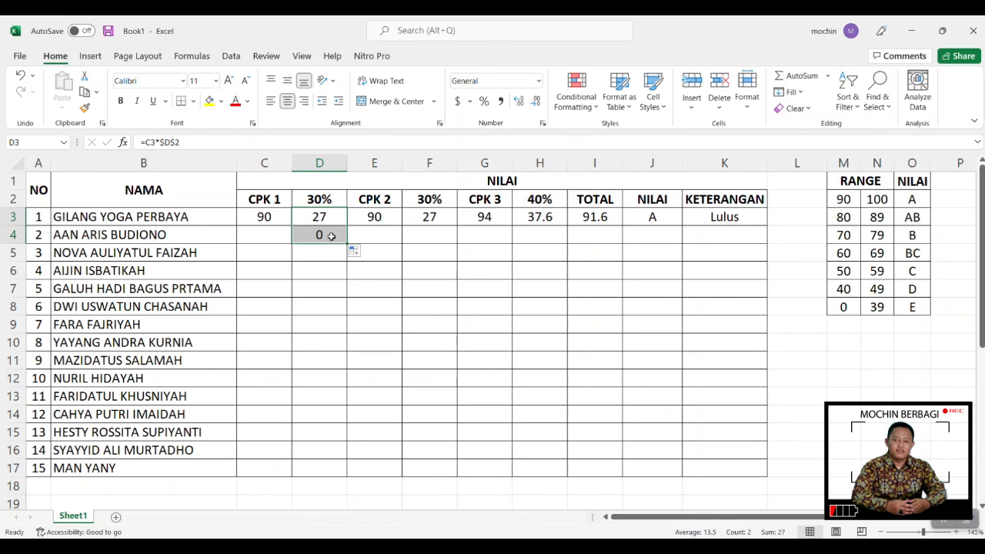
pyautogui.click(331, 238)
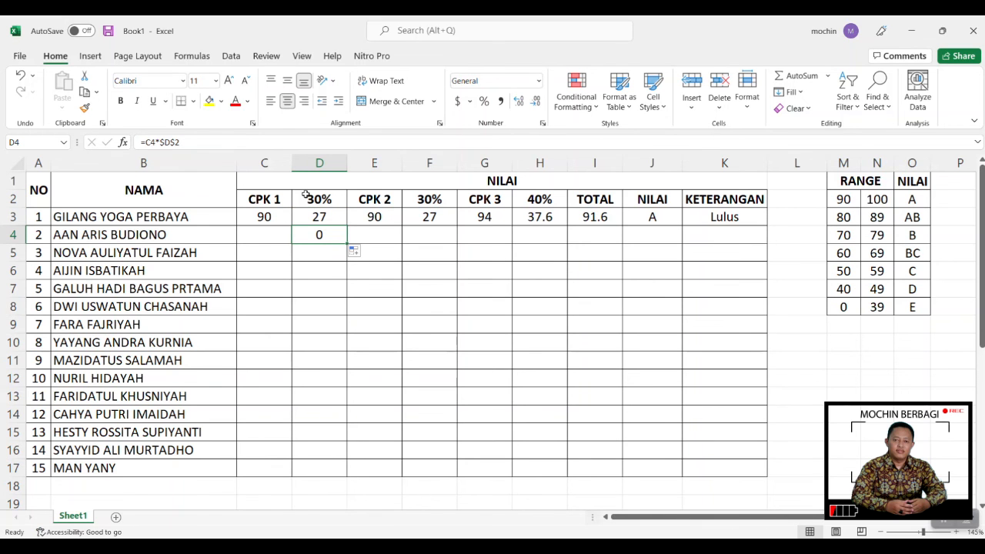
# - Make the weight reference in the F3 formula absolute so that it reads =E3*$F$2
pyautogui.click(425, 200)
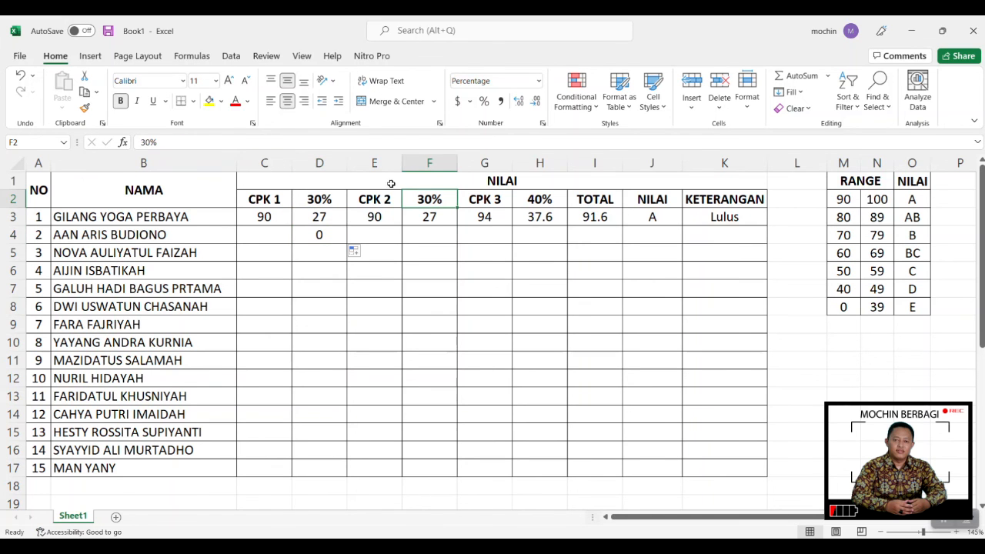
pyautogui.click(433, 218)
pyautogui.write('=E3*F2')
pyautogui.press('F4')
pyautogui.click(462, 251)
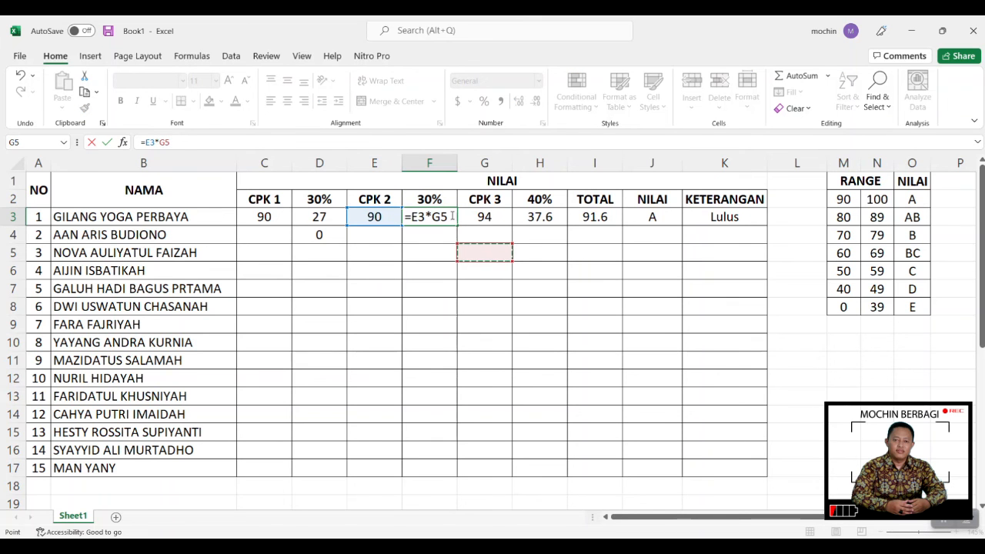
pyautogui.press('Escape')
pyautogui.click(168, 142)
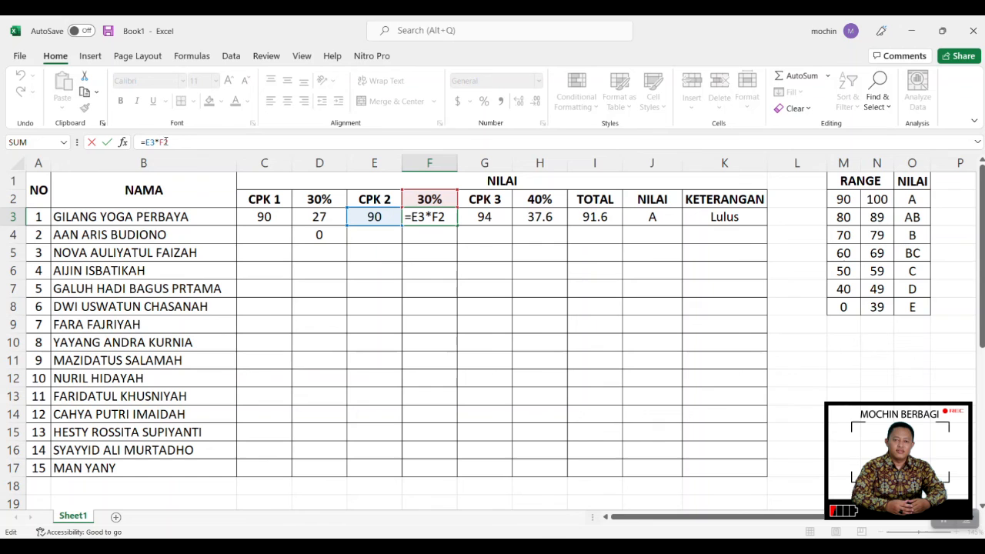
pyautogui.press('F4')
pyautogui.press('Return')
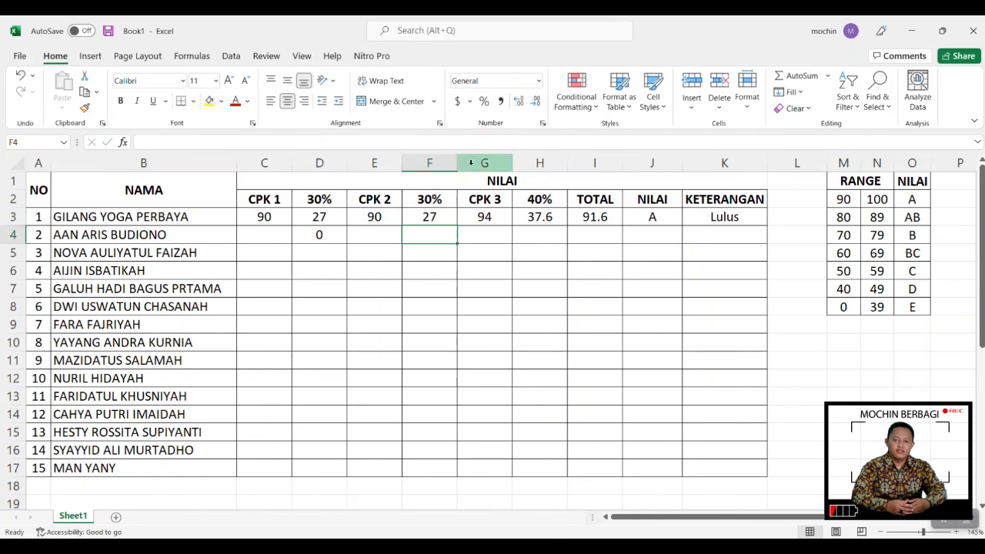
# - Make the weight reference in the H3 formula absolute so that it reads =G3*$H$2
pyautogui.click(548, 202)
pyautogui.click(549, 219)
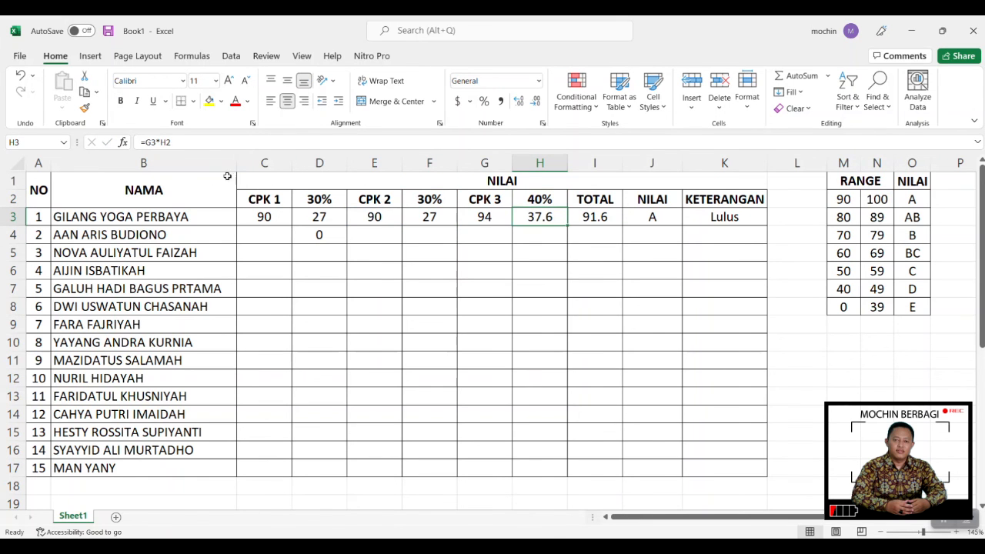
pyautogui.click(168, 142)
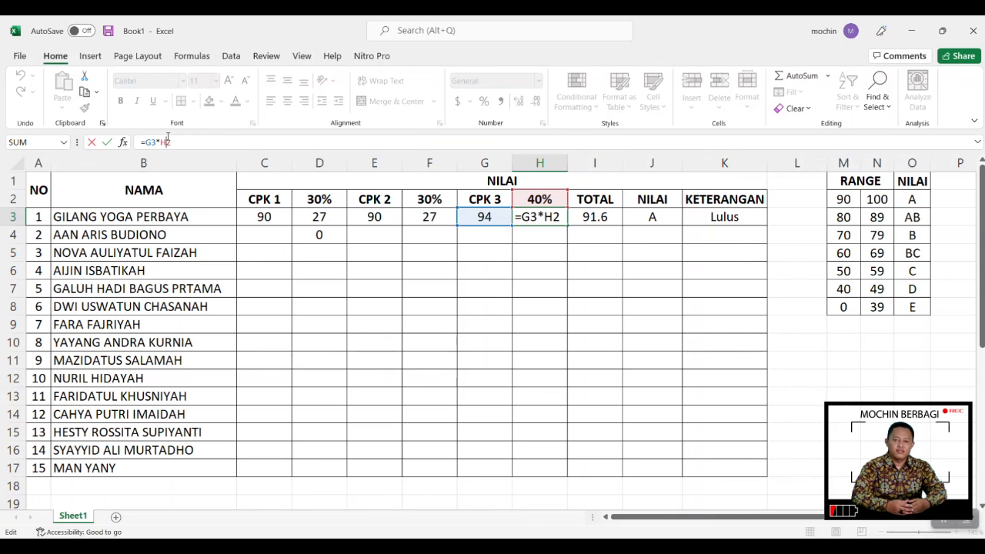
pyautogui.press('F4')
pyautogui.press('Return')
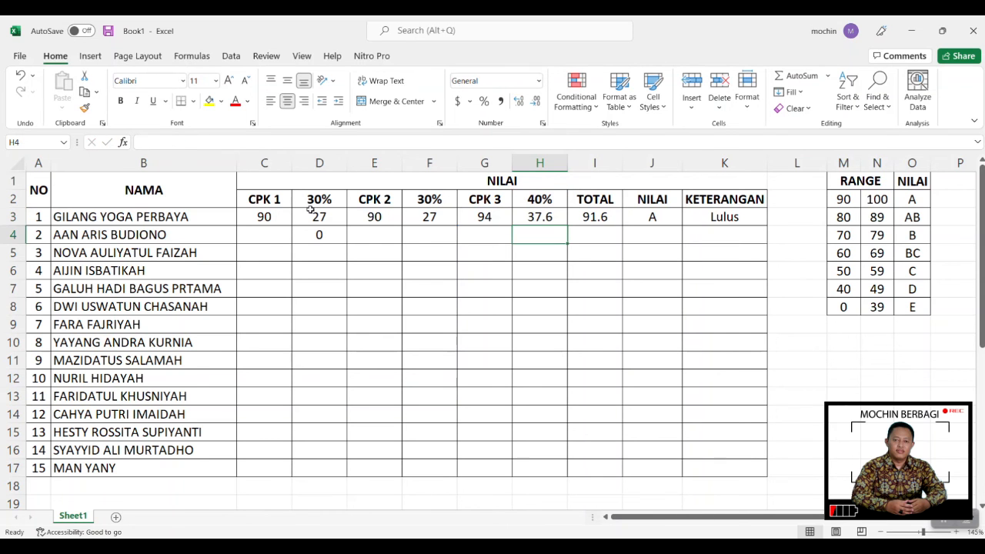
# - Fill the row 3 scores and formulas in C3:K3 down through row 17 for all students
pyautogui.click(408, 276)
pyautogui.click(327, 219)
pyautogui.keyDown('ctrl'); pyautogui.click(435, 218); pyautogui.keyUp('ctrl')
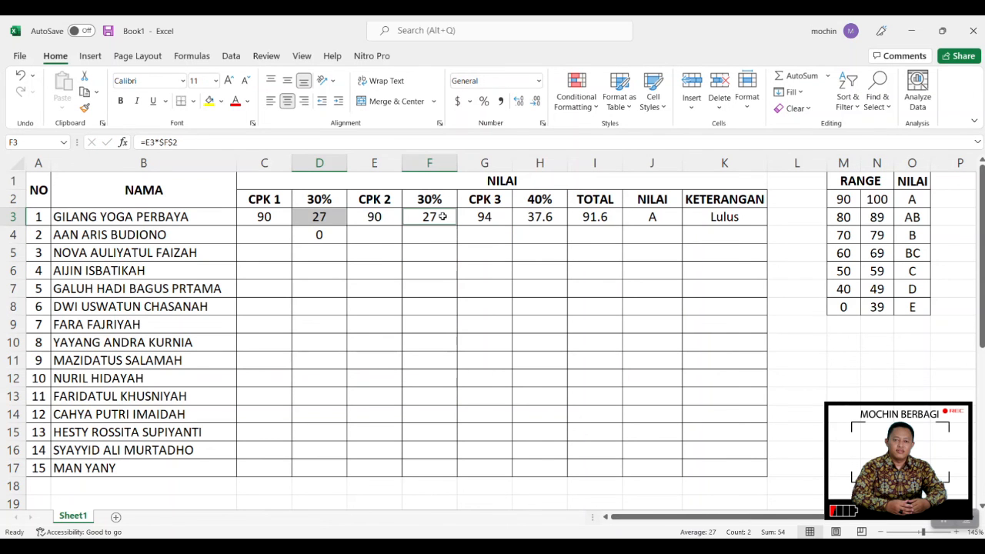
pyautogui.moveTo(543, 217); pyautogui.dragTo(724, 218)
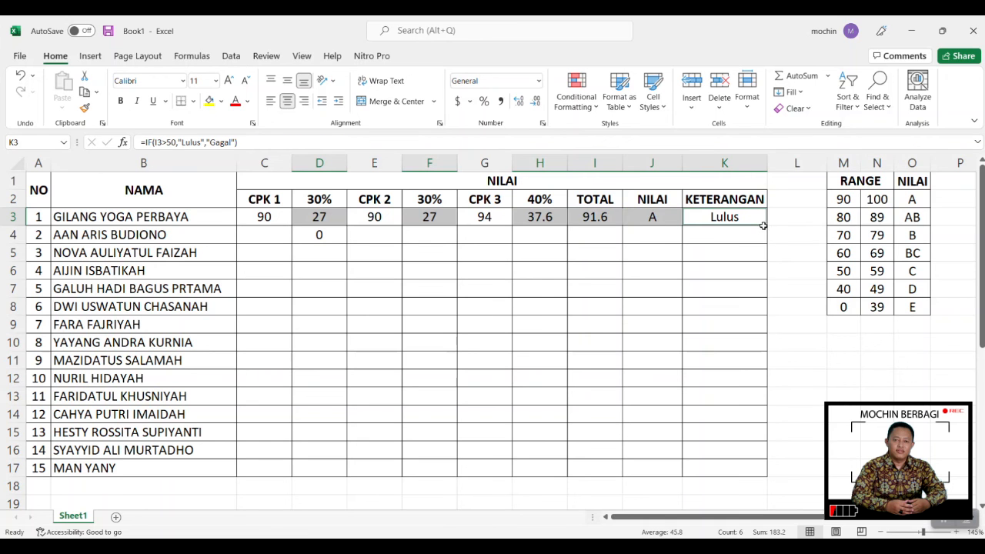
pyautogui.moveTo(272, 217); pyautogui.dragTo(759, 472)
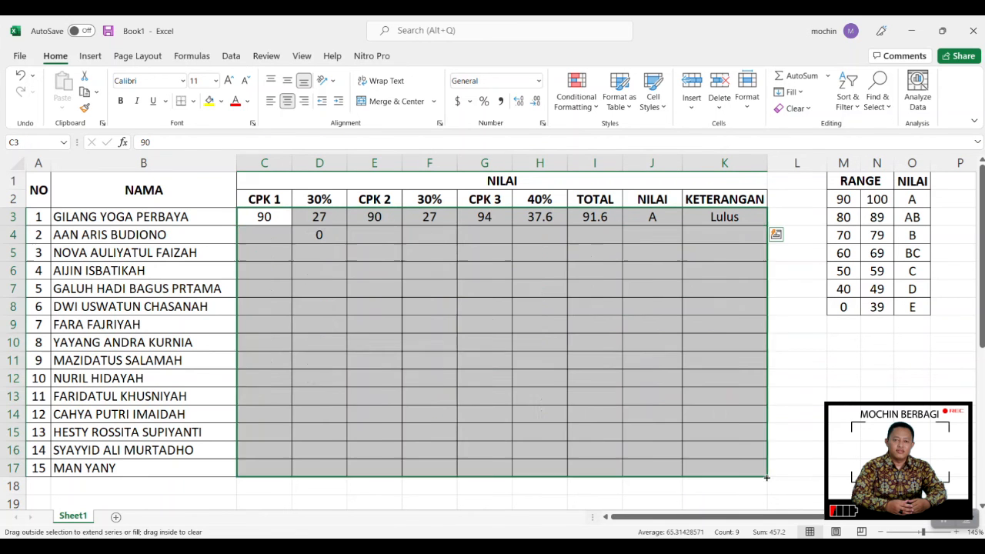
pyautogui.click(564, 391)
# - Clear the filled-in CPK 1, CPK 2 and CPK 3 scores in rows 4 to 17, keeping the formula columns
pyautogui.moveTo(275, 235); pyautogui.dragTo(291, 468)
pyautogui.press('Delete')
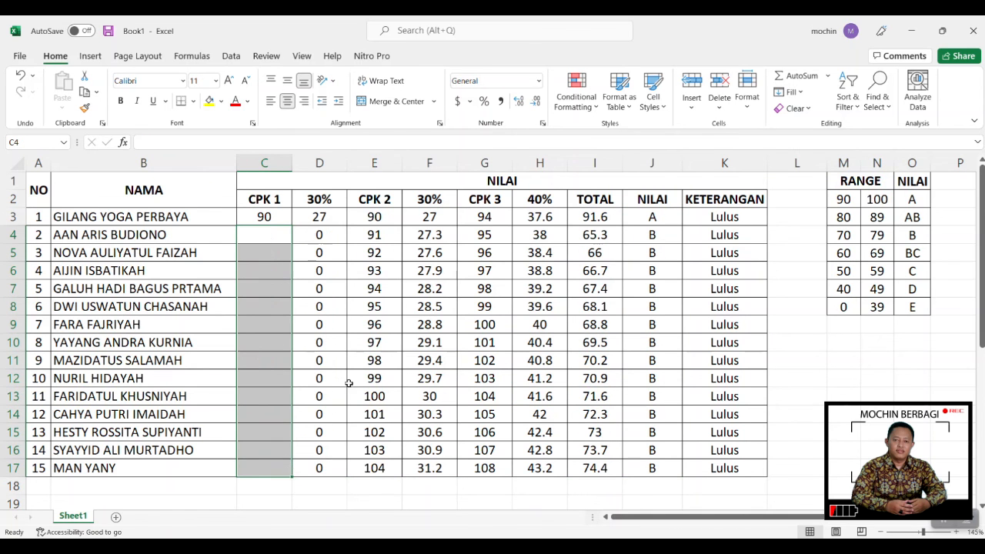
pyautogui.click(374, 235)
pyautogui.moveTo(374, 235); pyautogui.dragTo(372, 468)
pyautogui.press('Delete')
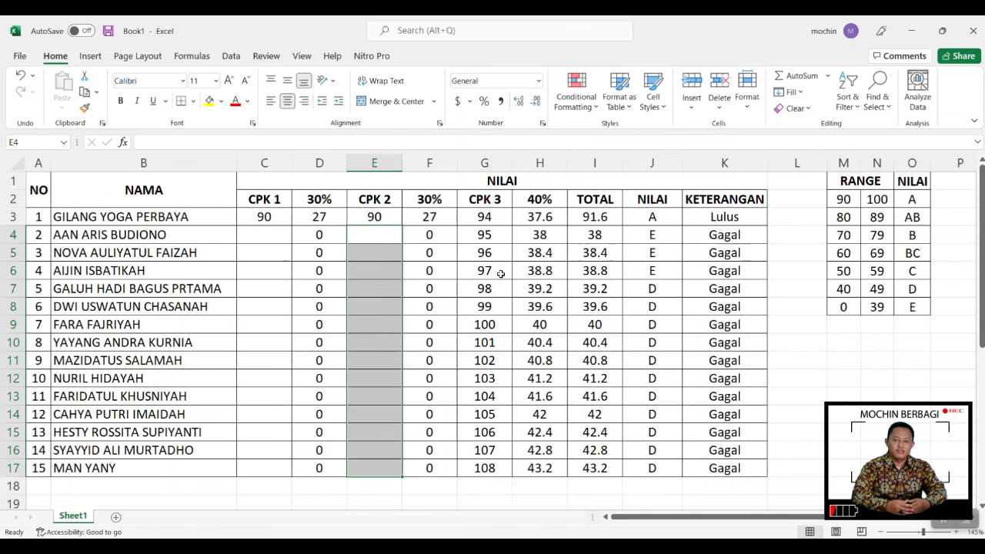
pyautogui.moveTo(497, 233); pyautogui.dragTo(498, 468)
pyautogui.press('Delete')
pyautogui.click(821, 377)
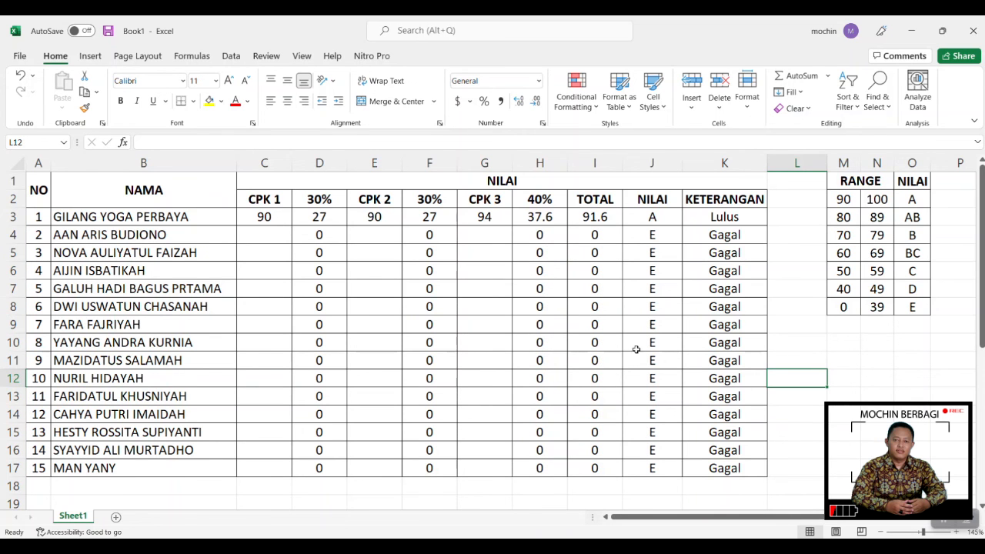
# - Enter the CPK 1 scores 89 in row 4 and 87 in row 5
pyautogui.click(262, 237)
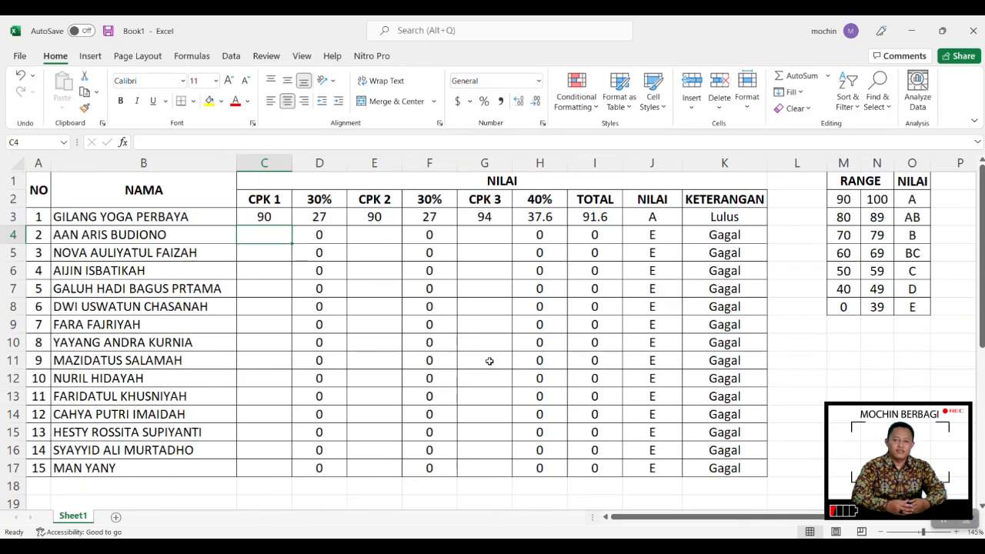
pyautogui.write('89')
pyautogui.press('Return')
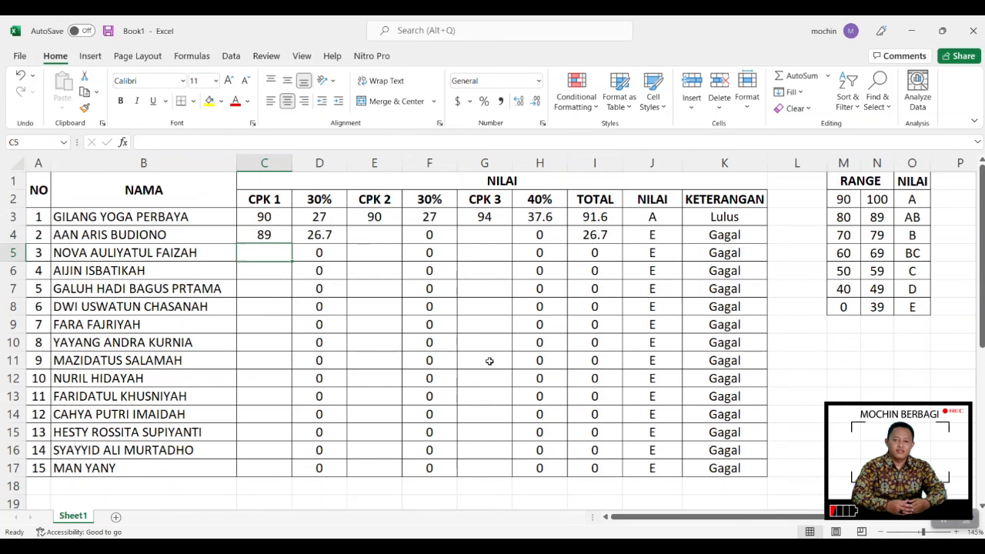
pyautogui.write('87')
pyautogui.press('Return')
# - Enter the CPK 2 scores 78 in row 4 and 88 in row 5
pyautogui.press('Right')
pyautogui.press('Right')
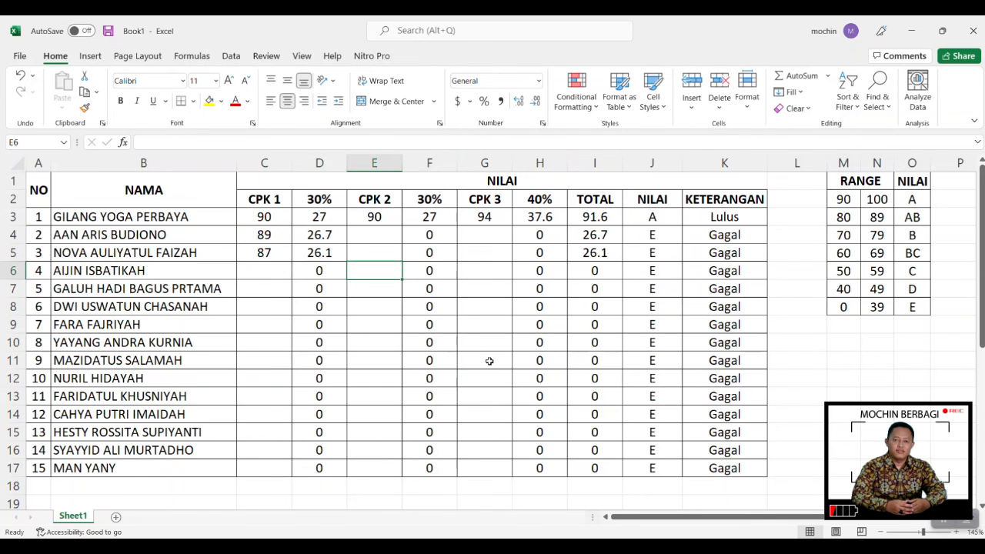
pyautogui.press('Up')
pyautogui.press('Up')
pyautogui.write('78')
pyautogui.press('Return')
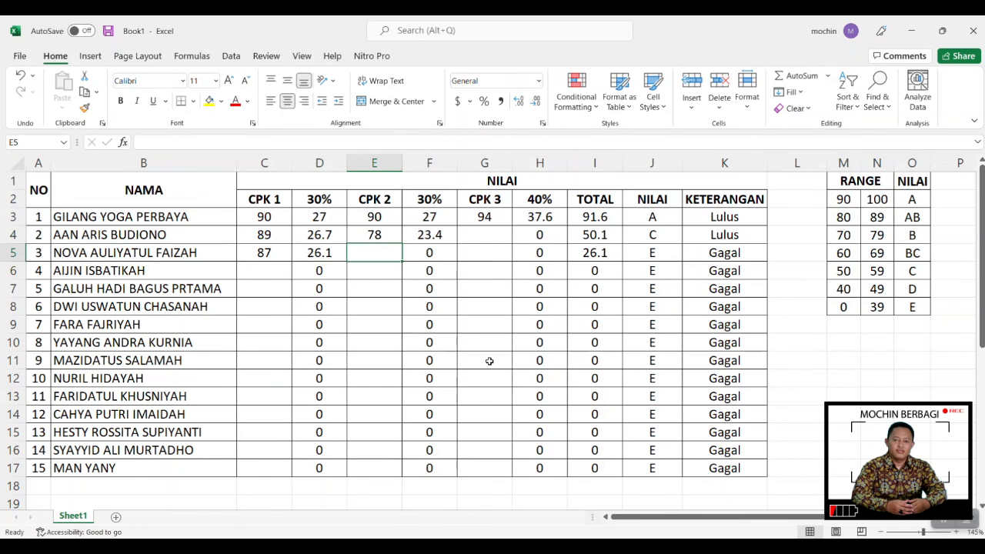
pyautogui.write('88')
pyautogui.press('Return')
# - Enter the CPK 3 scores 90 in row 4 and 65 in row 5
pyautogui.press('Up')
pyautogui.press('Right')
pyautogui.press('Right')
pyautogui.press('Up')
pyautogui.write('90')
pyautogui.press('Return')
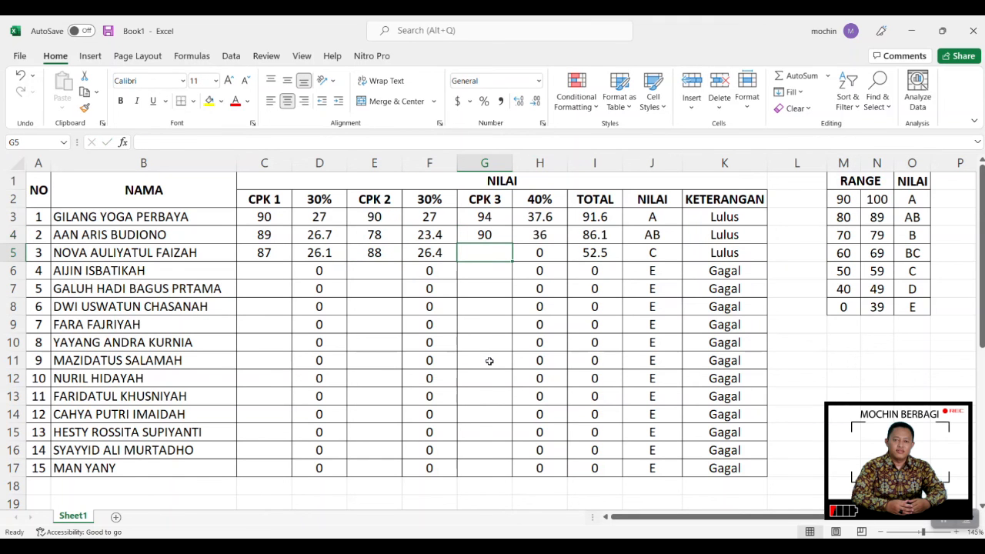
pyautogui.write('65')
pyautogui.press('Return')
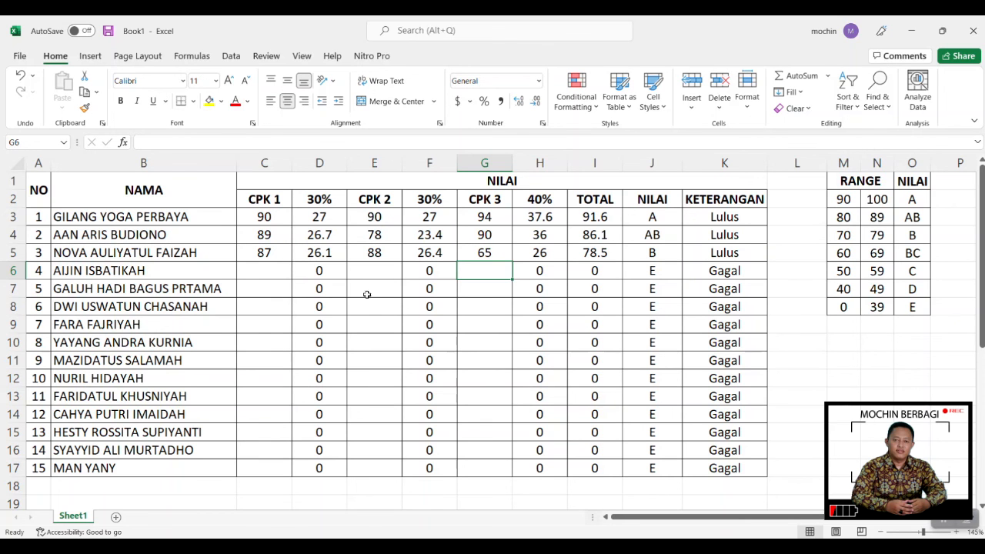
# - Examine the copied grade and remark formulas in J9 and K11 and the remarks in K6 and K12
pyautogui.click(955, 521)
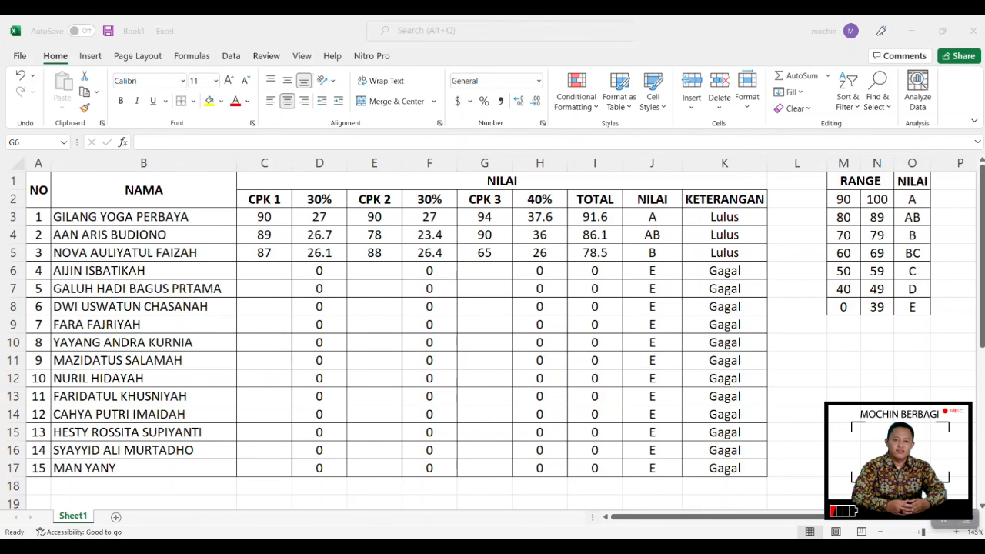
pyautogui.click(877, 361)
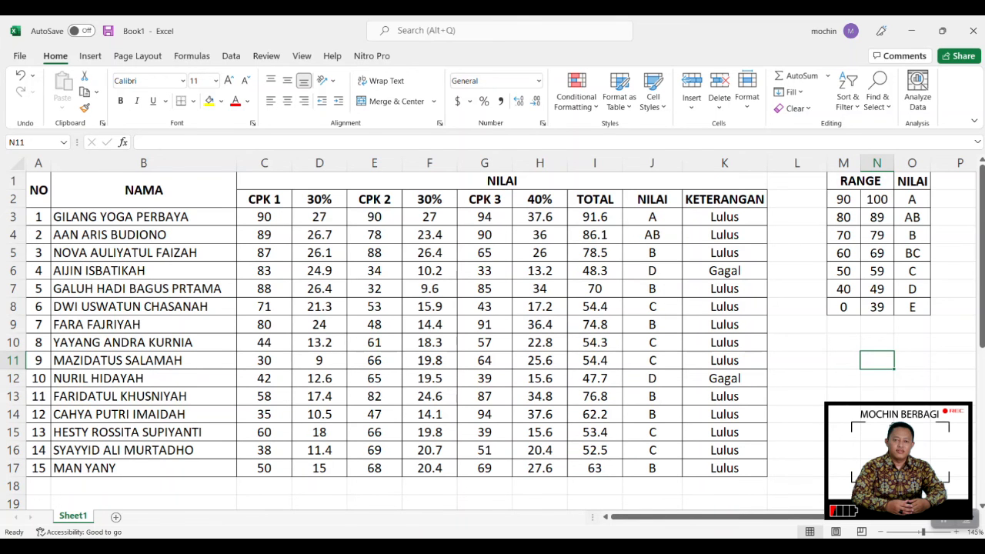
pyautogui.click(707, 327)
pyautogui.click(712, 359)
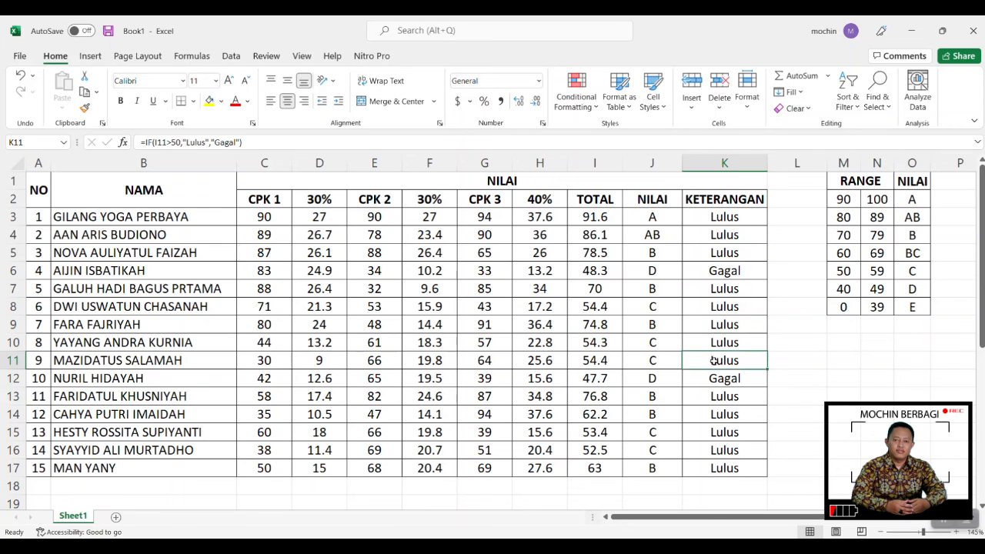
pyautogui.click(672, 329)
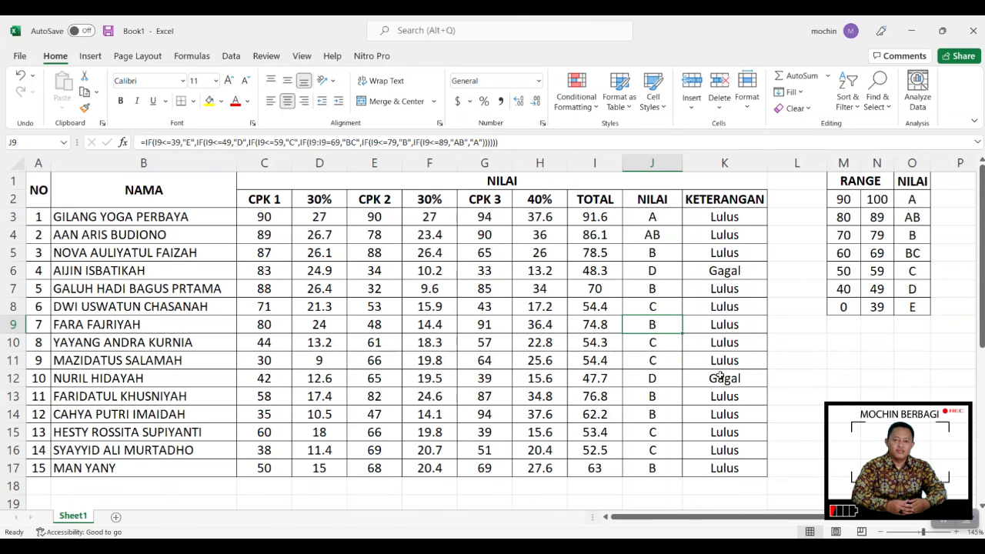
pyautogui.click(729, 270)
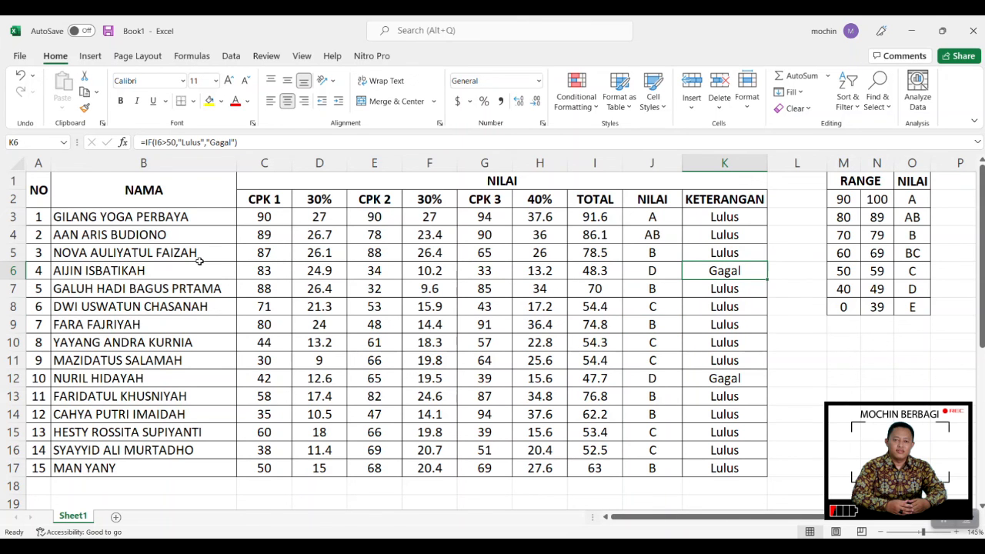
pyautogui.click(711, 377)
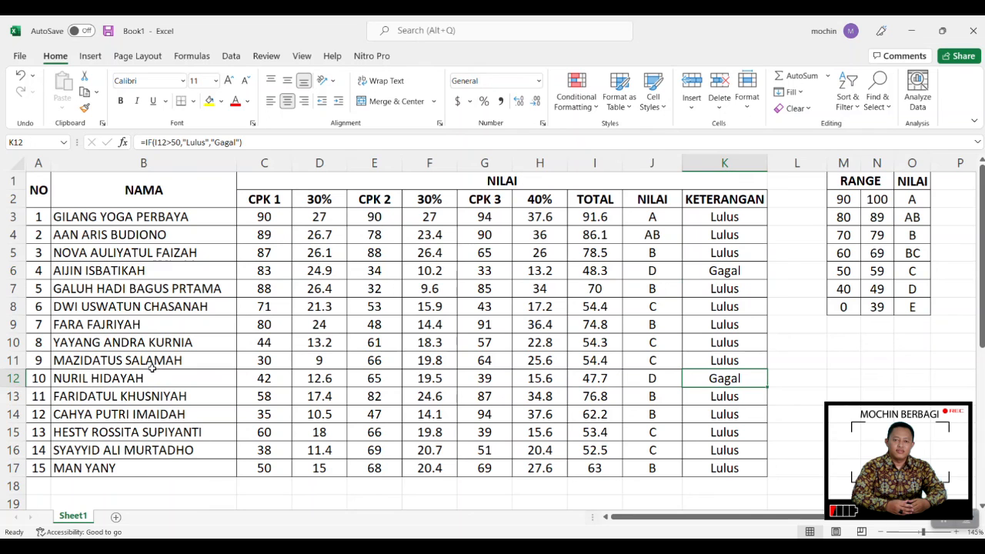
pyautogui.click(830, 399)
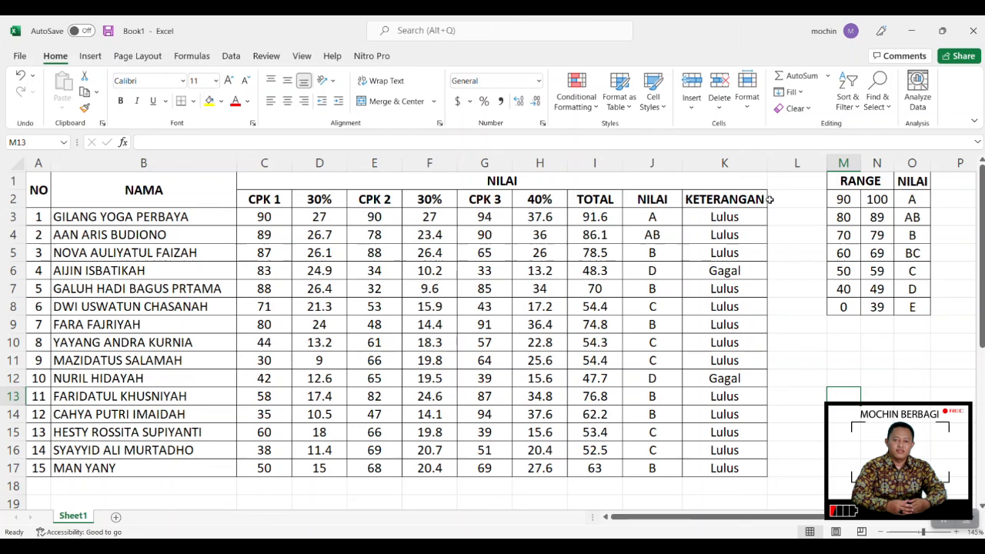
# - Add a conditional formatting rule to column K that highlights cells equal to Gagal with Light Red Fill with Dark Red Text
pyautogui.click(732, 162)
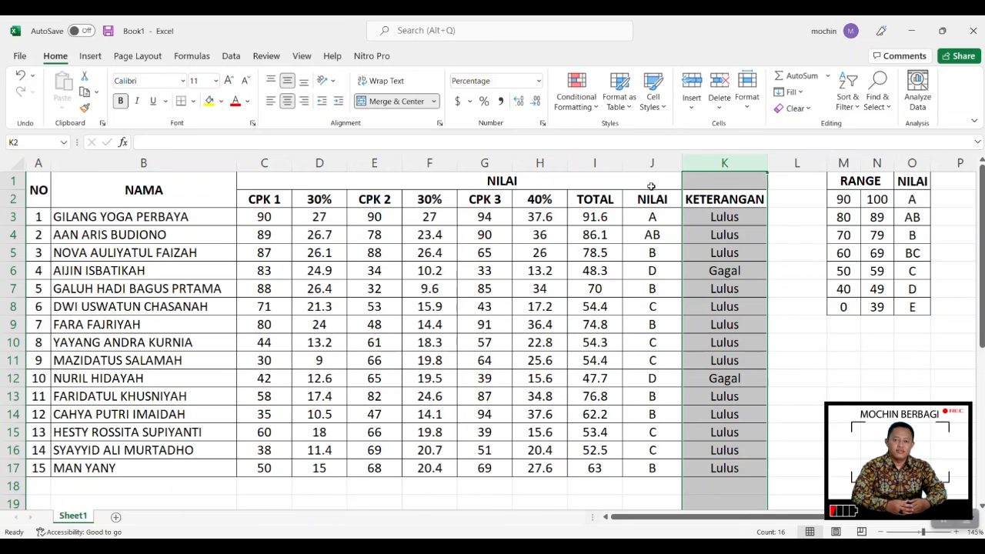
pyautogui.click(592, 109)
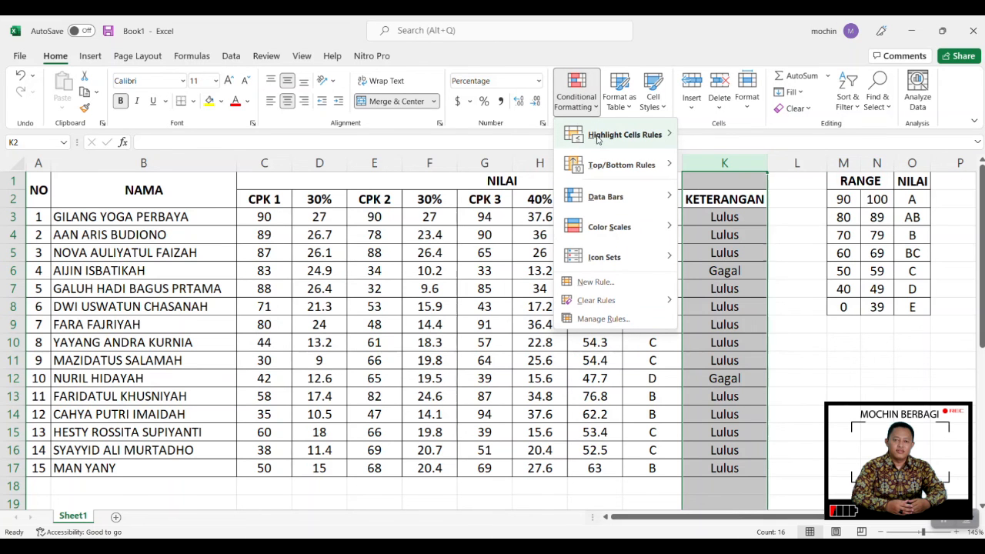
pyautogui.moveTo(599, 142)
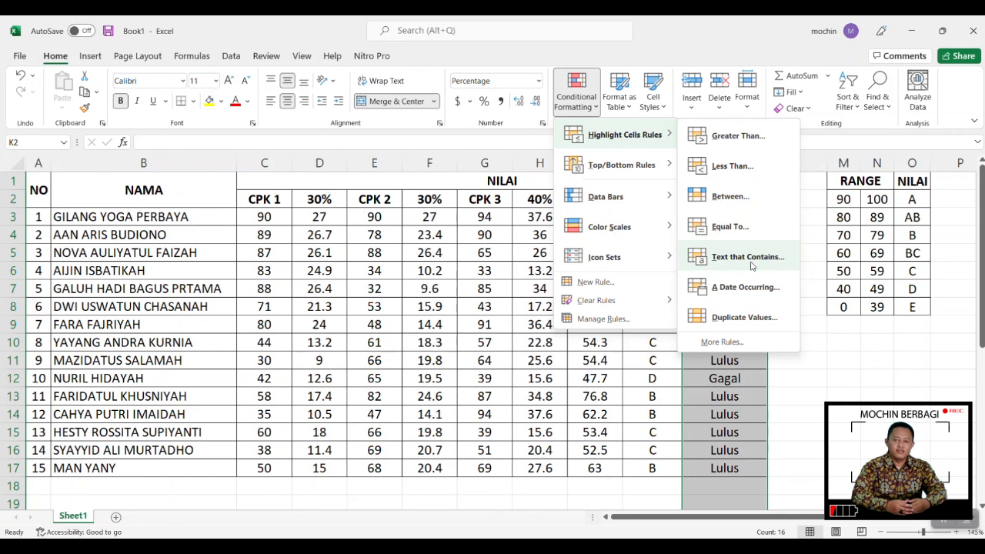
pyautogui.click(733, 227)
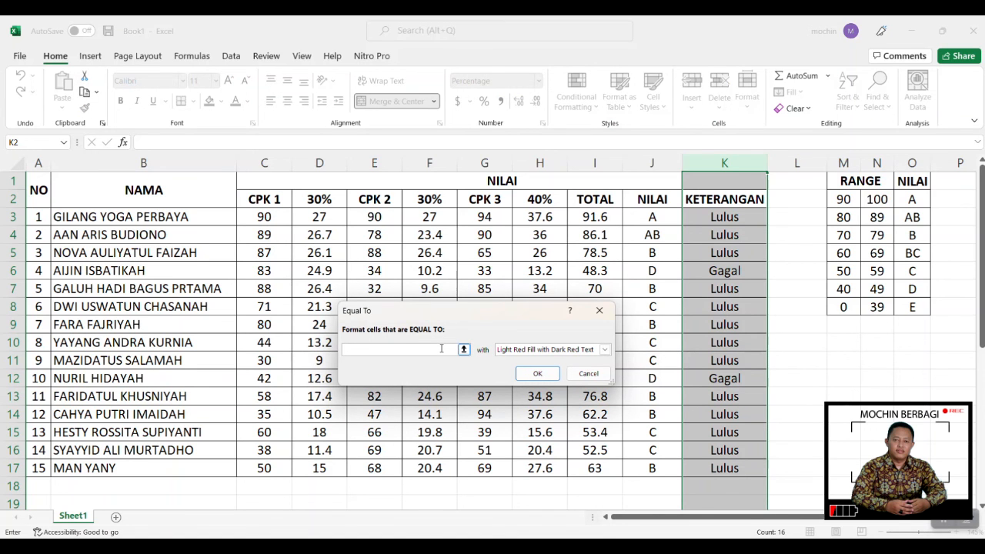
pyautogui.write('gAGA')
pyautogui.press('capslock')
pyautogui.write('Gaga')
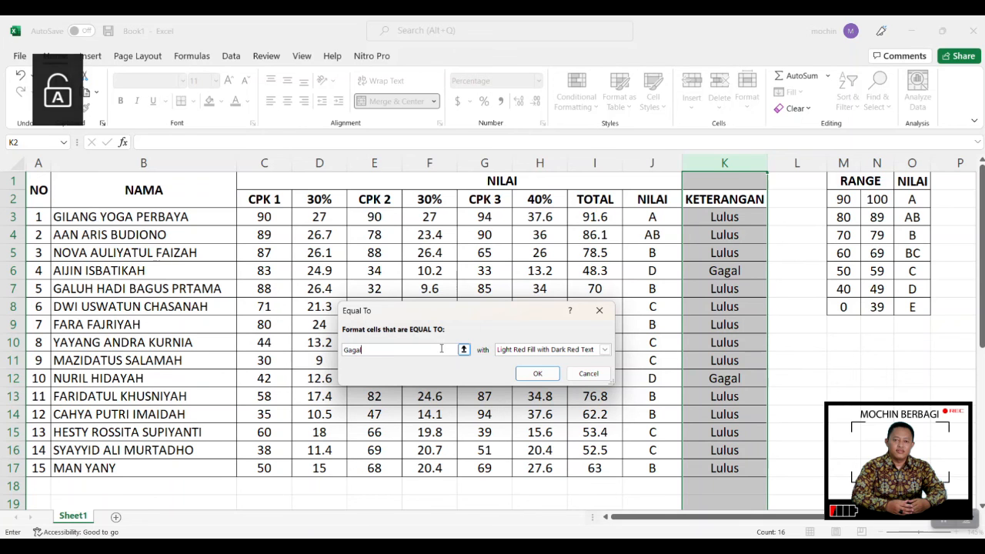
pyautogui.write('l')
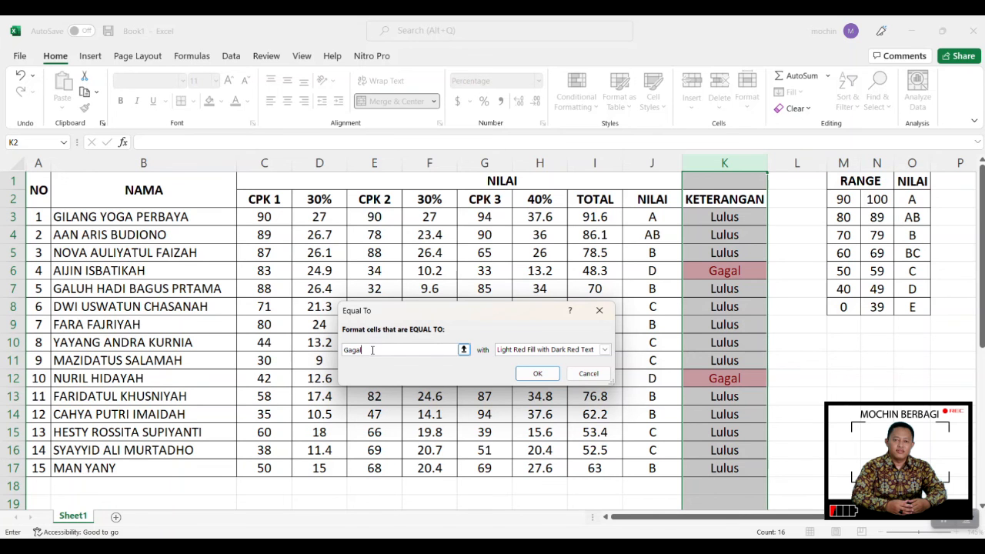
pyautogui.click(538, 373)
pyautogui.click(797, 274)
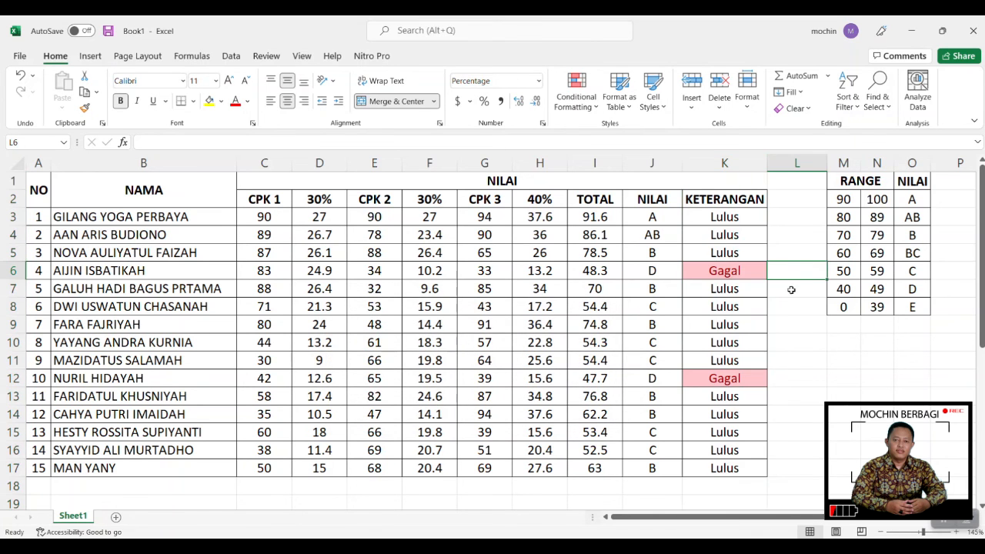
# - Change the CPK 3 score in G14 to 60 to test the conditional highlighting in column K
pyautogui.click(724, 163)
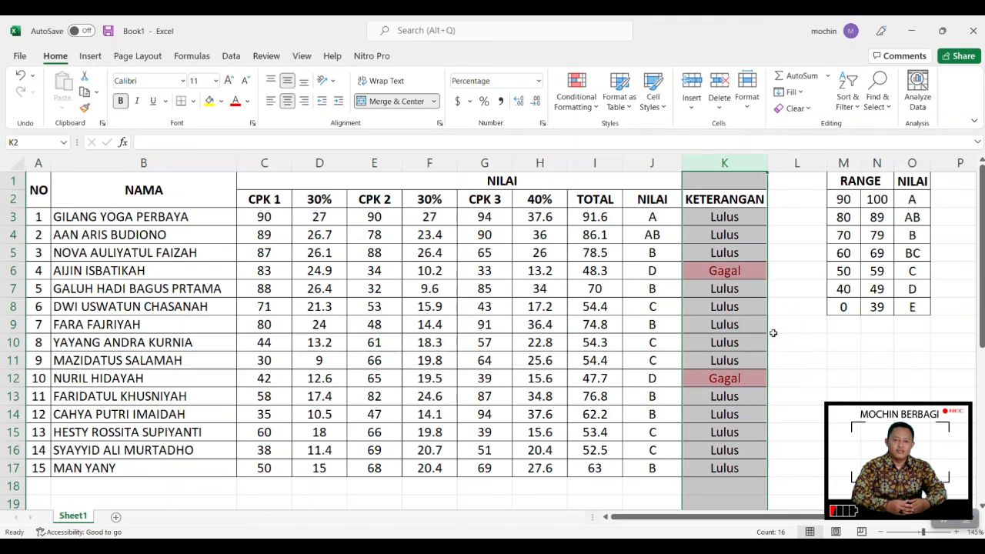
pyautogui.click(807, 336)
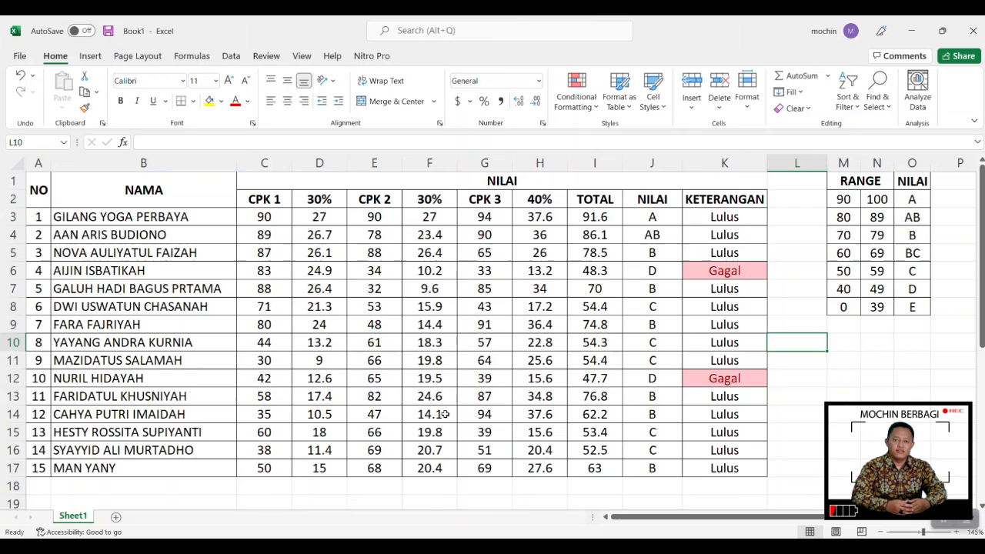
pyautogui.click(480, 418)
pyautogui.write('60')
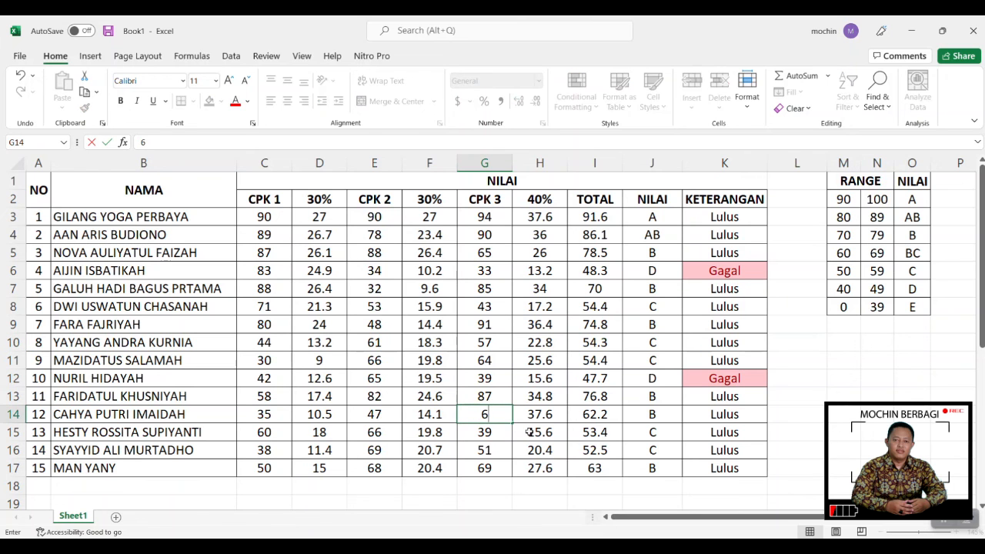
pyautogui.click(510, 453)
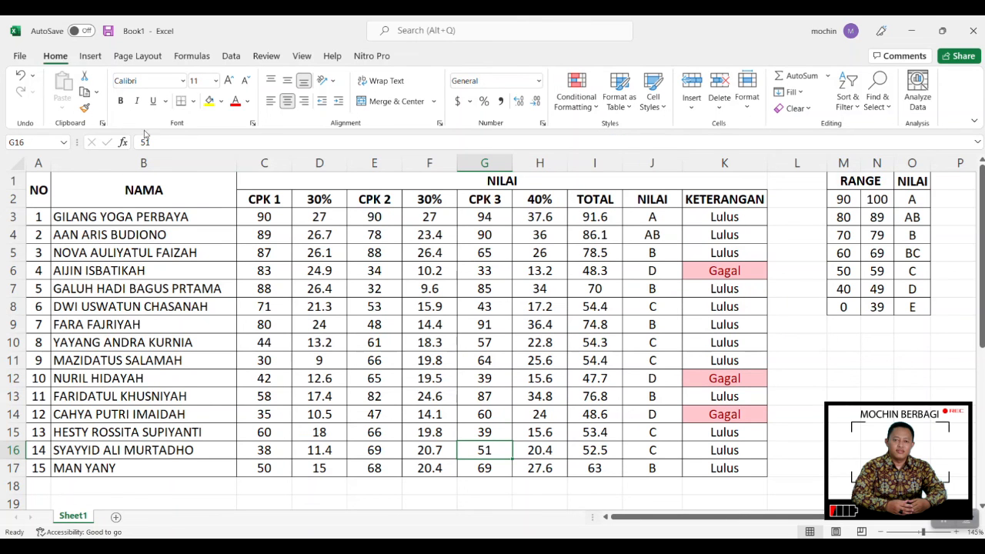
# - Review the conditional formatting options and examine the highlighted remarks down the whole of column K
pyautogui.click(595, 110)
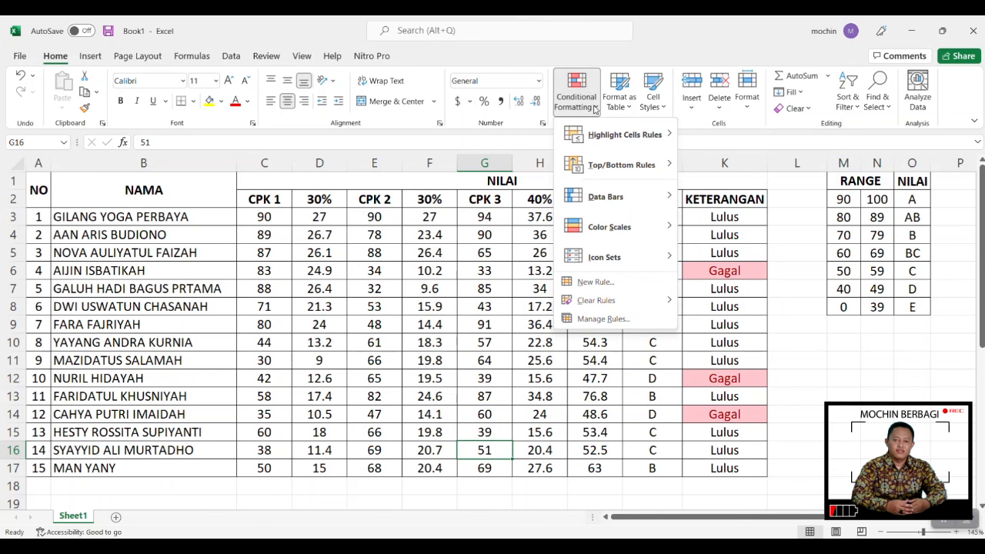
pyautogui.click(735, 204)
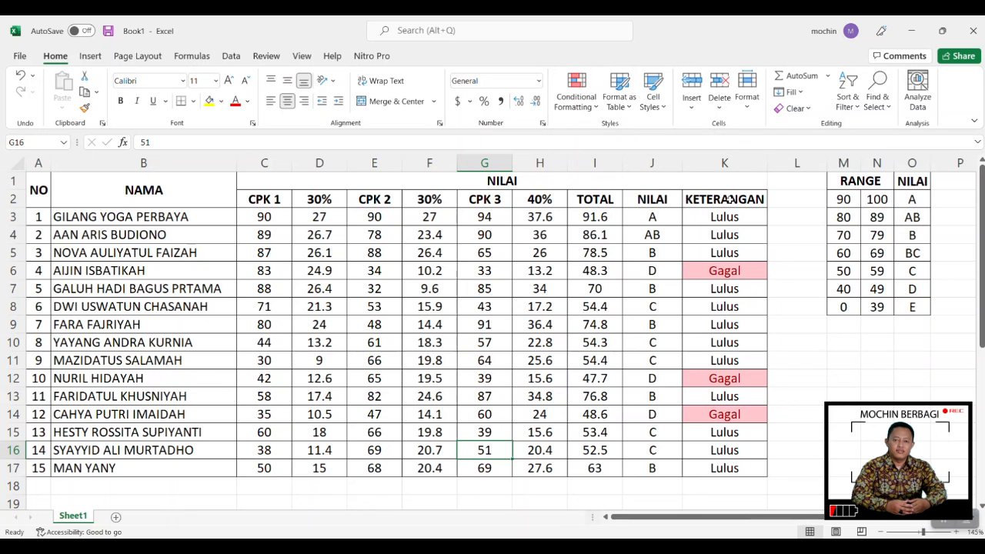
pyautogui.click(724, 163)
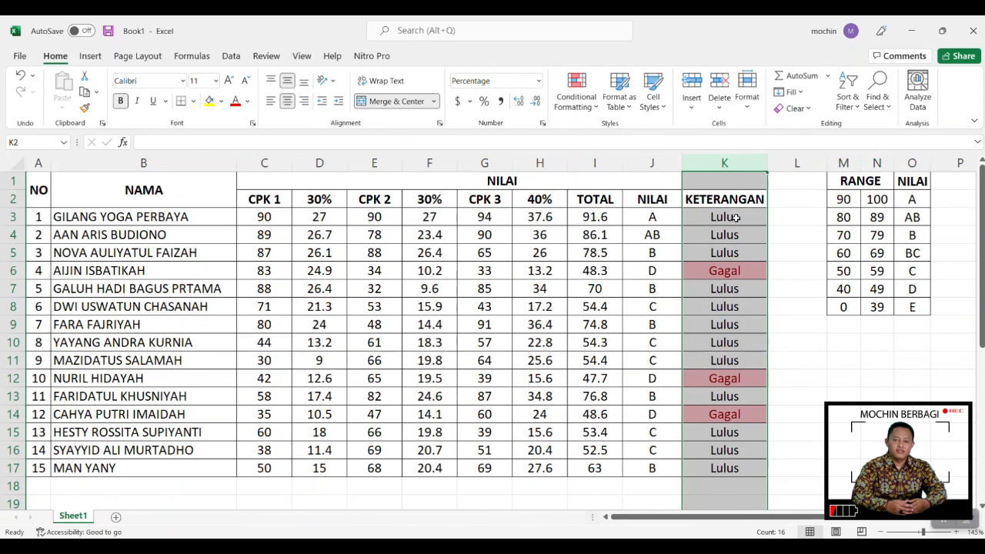
pyautogui.scroll(-5, 739, 267)
pyautogui.scroll(5, 739, 266)
pyautogui.scroll(-3, 749, 267)
pyautogui.scroll(3, 739, 304)
pyautogui.click(743, 294)
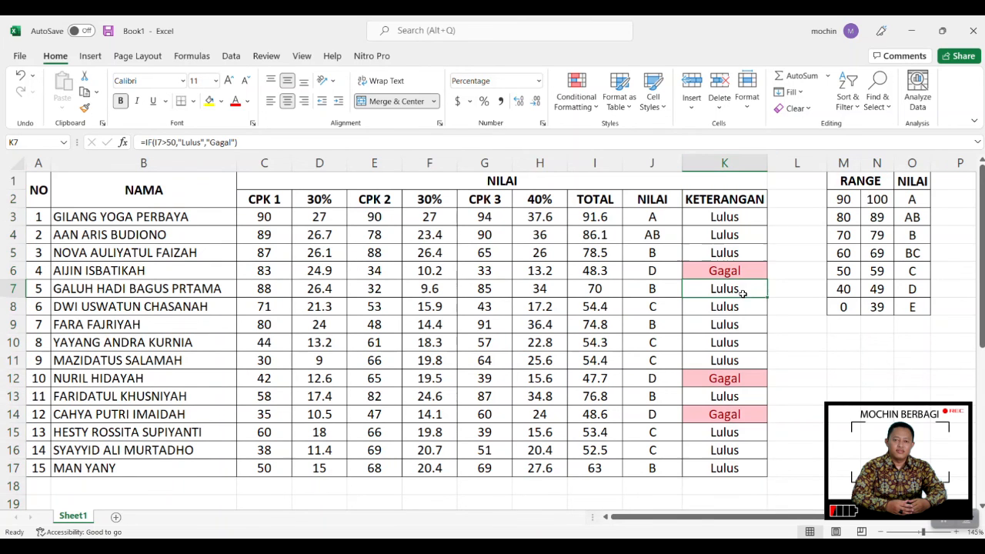